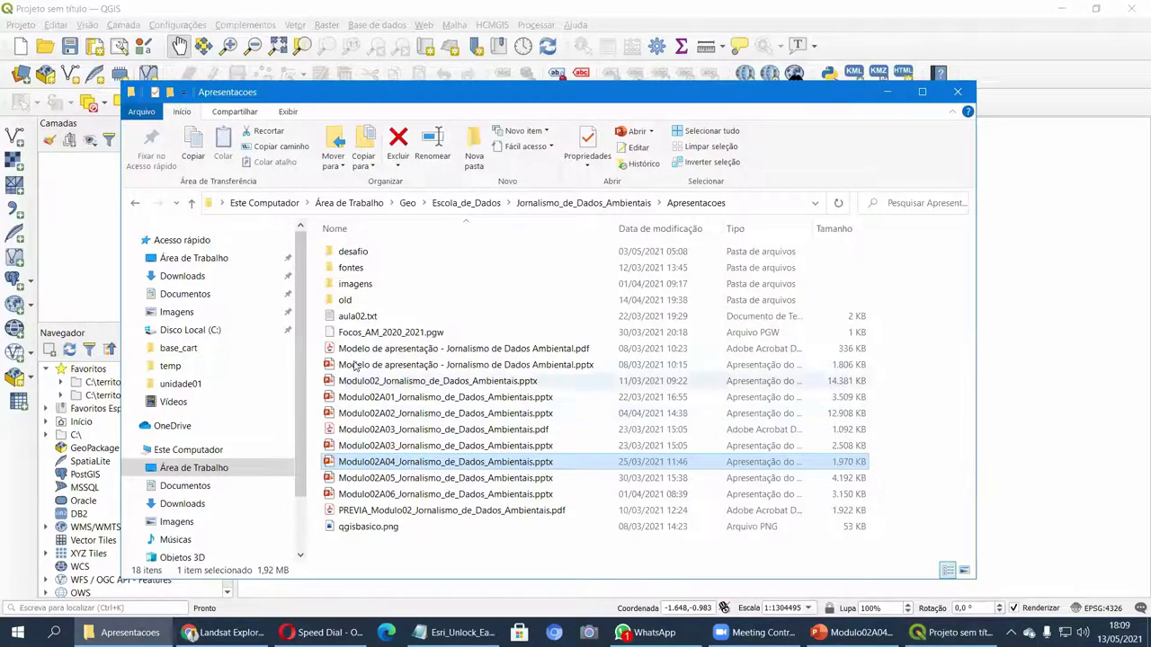
Step: Show the contents of local disk C: in File Explorer
left_click(210, 330)
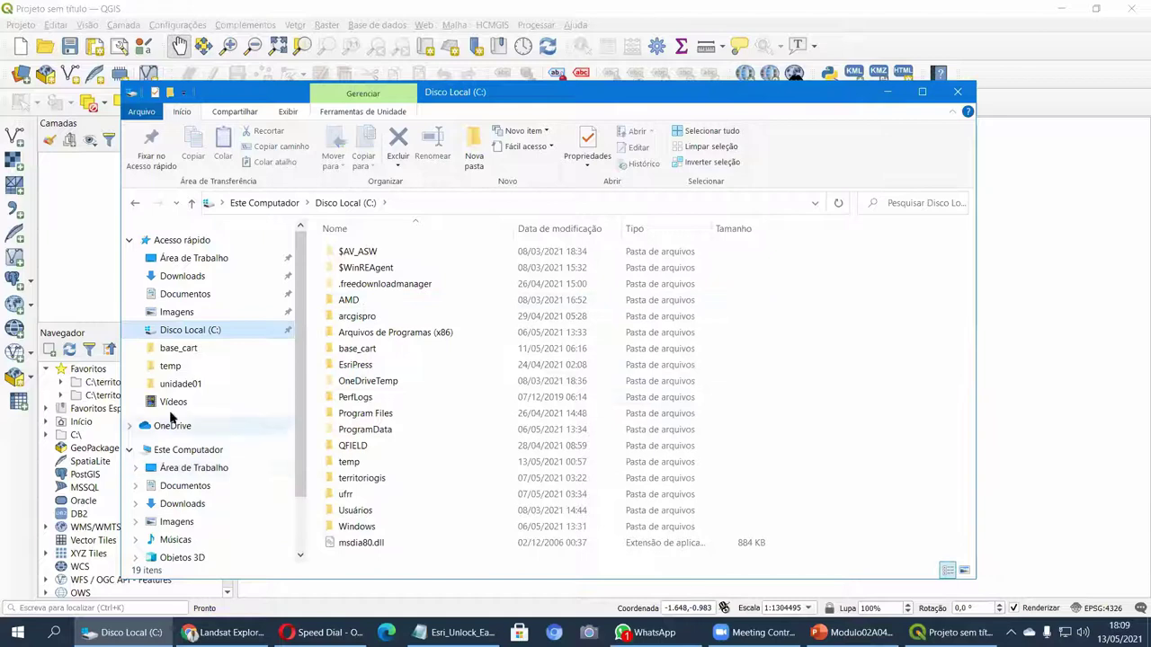
left_click(86, 277)
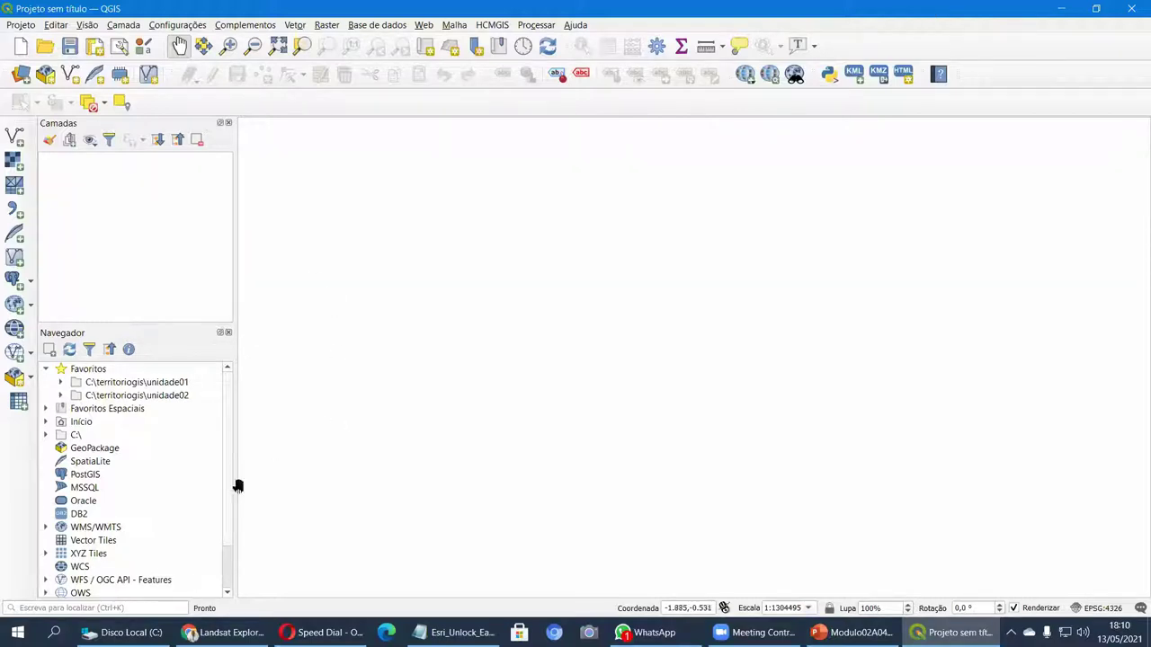
left_click(126, 633)
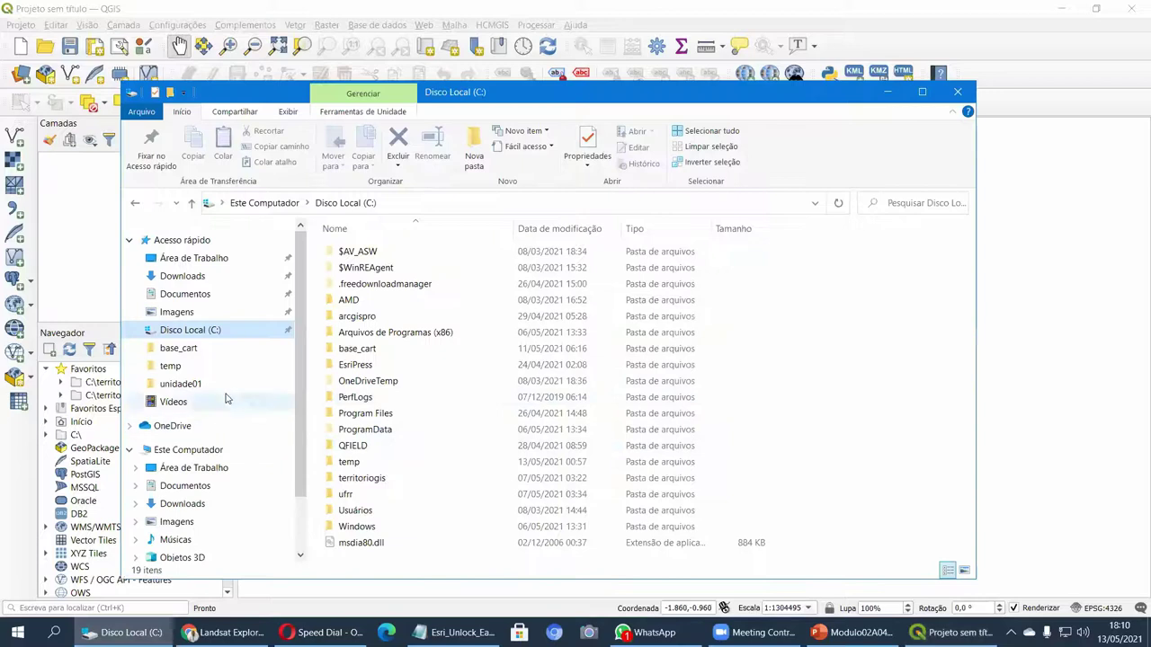
left_click(363, 463)
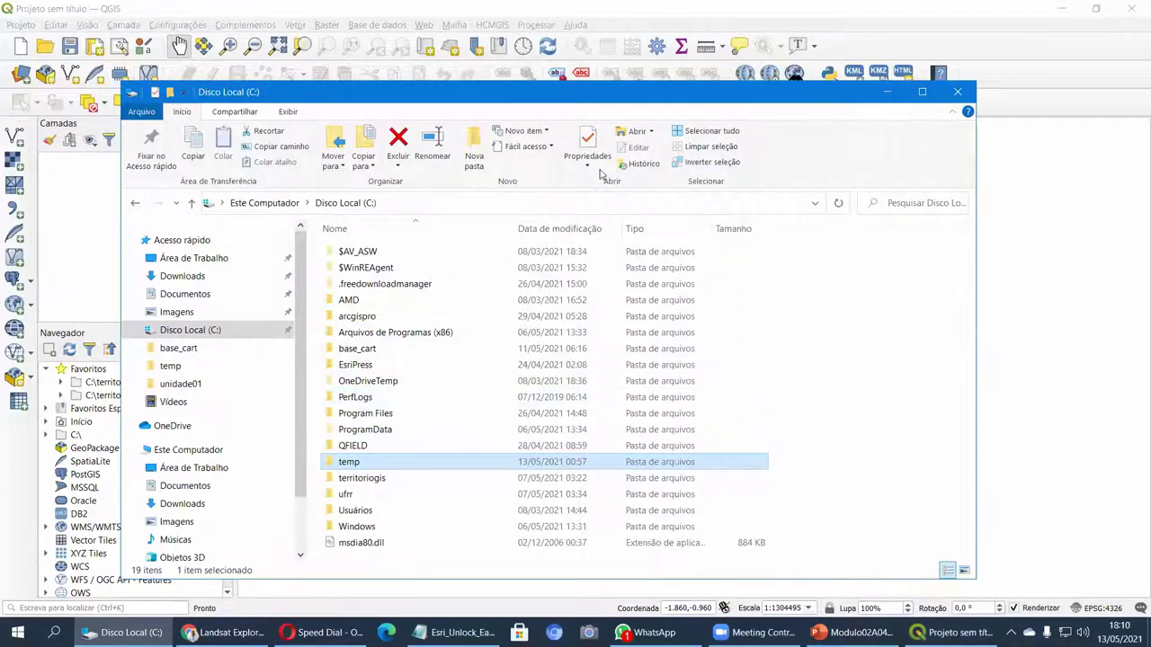
left_click_drag(513, 83, 457, 67)
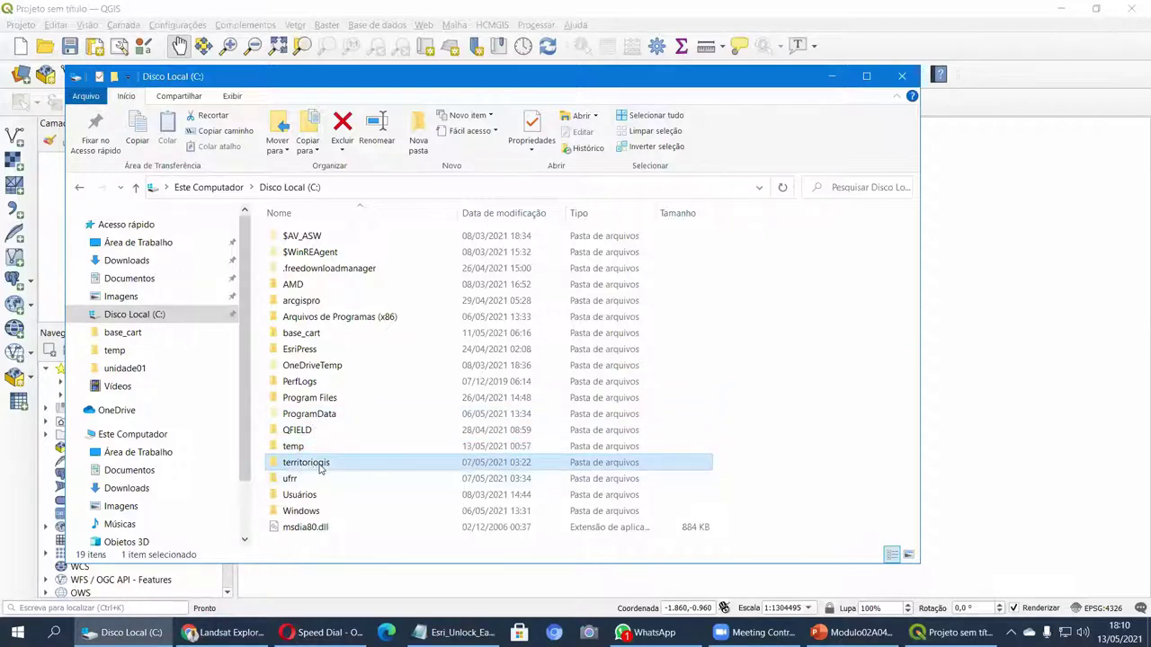
Step: Look through the spreadsheets in territoriogis\unidade02\Excel, then return to the root of drive C:
double_click(319, 468)
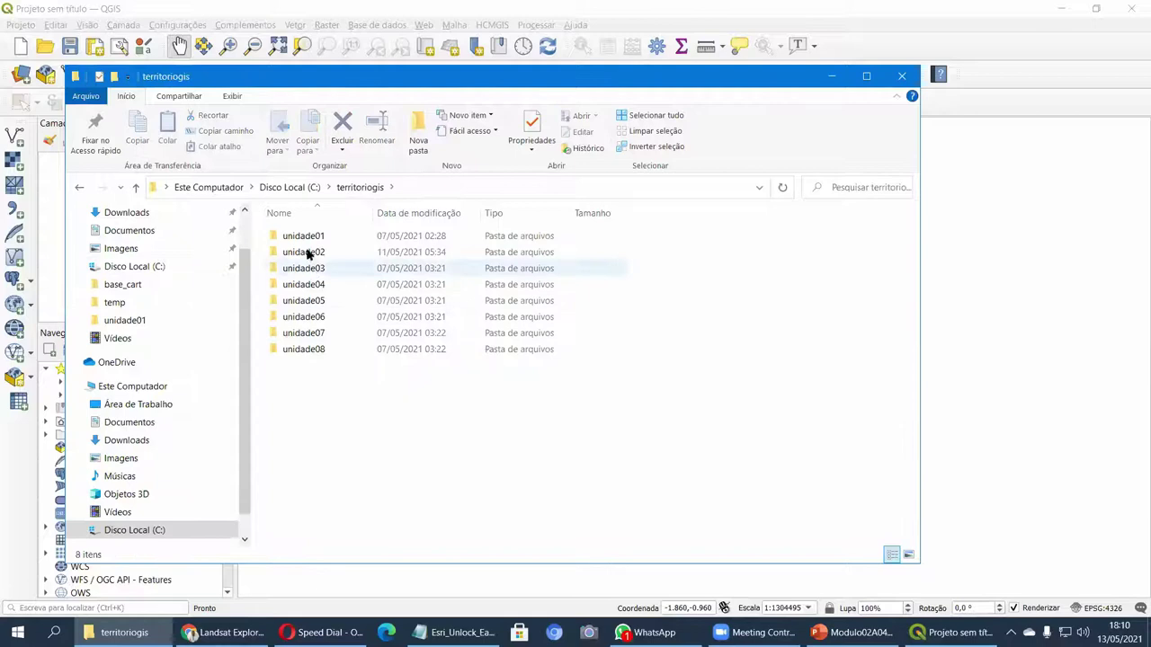
double_click(306, 251)
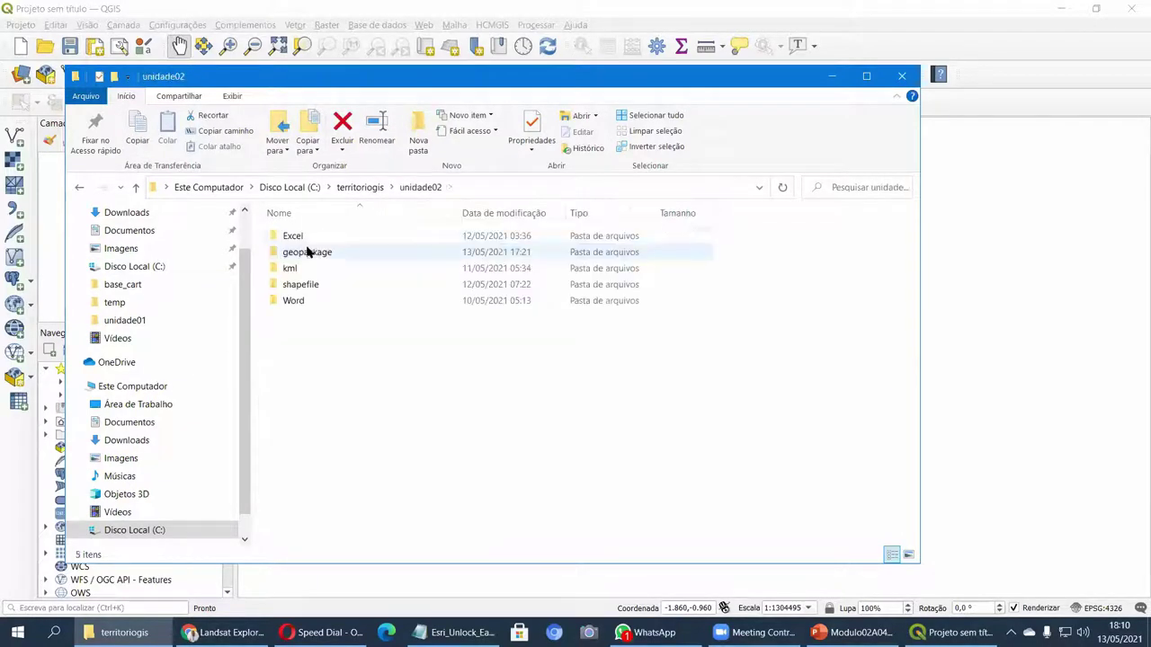
double_click(298, 239)
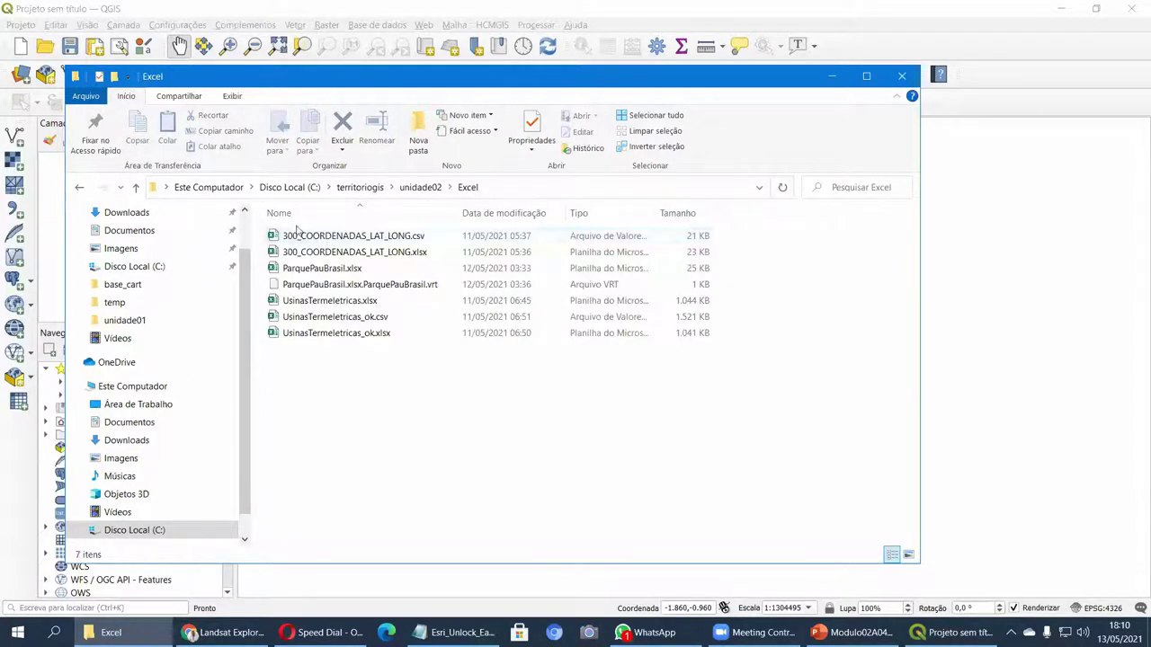
left_click(311, 318)
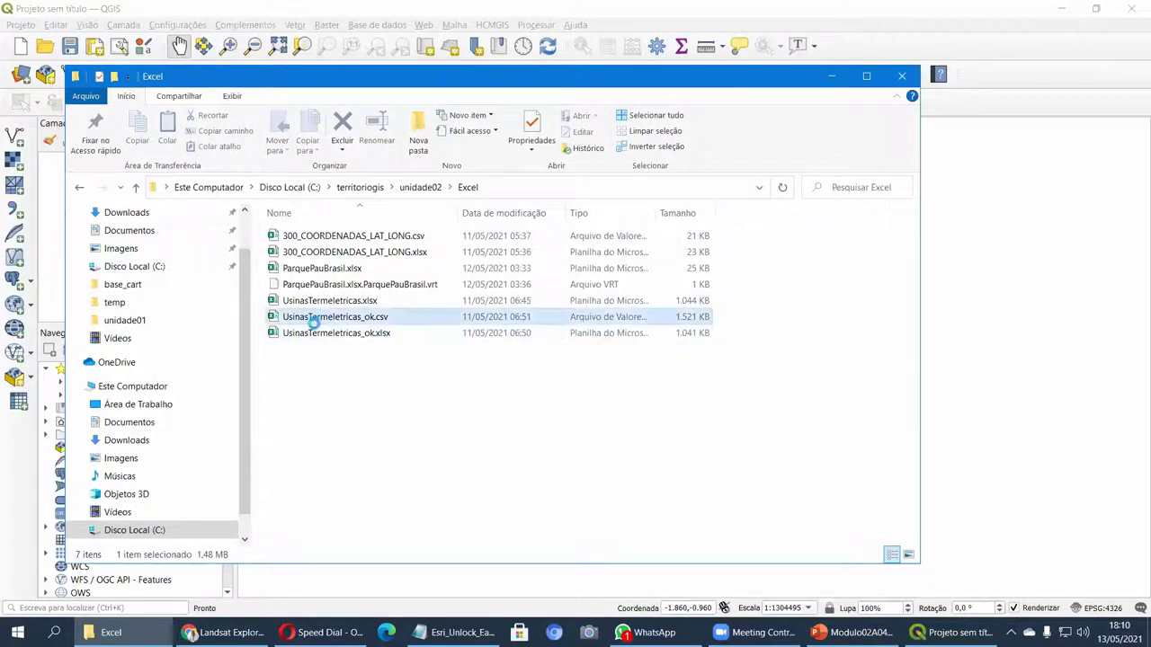
left_click(311, 302)
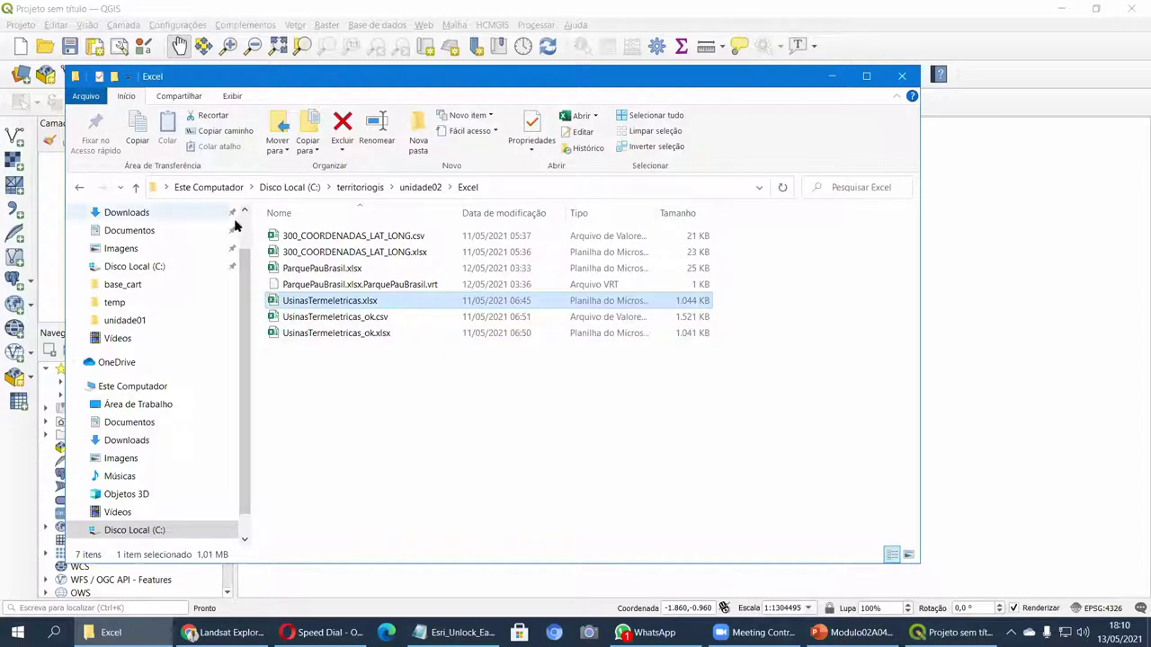
left_click(287, 188)
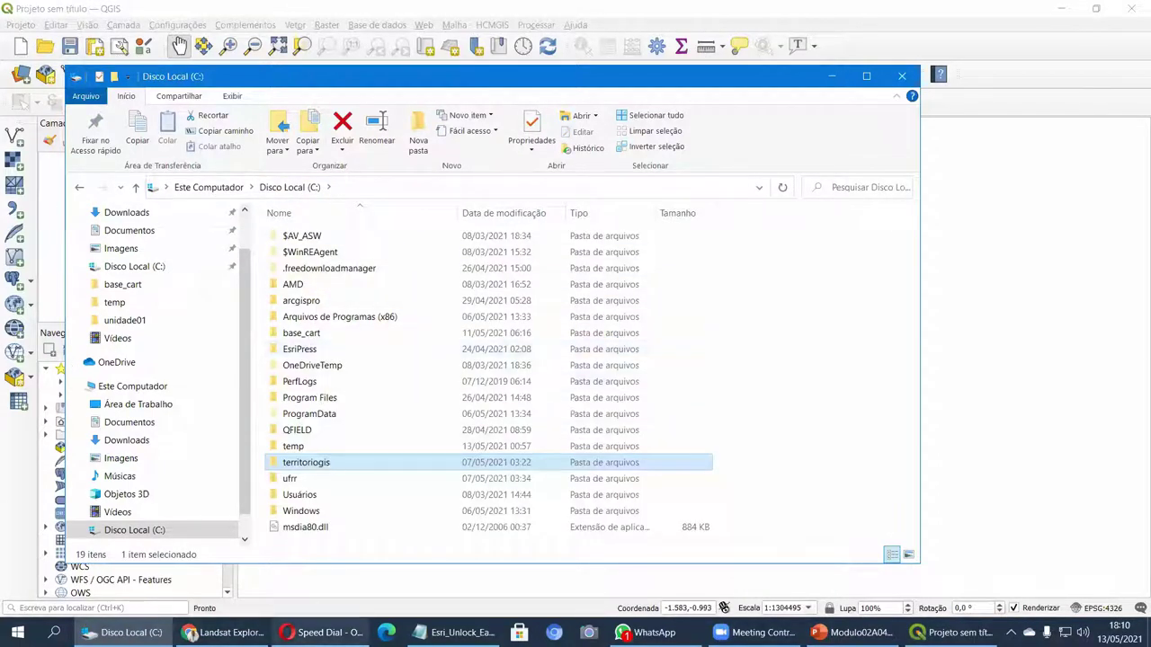
Step: Switch to the Opera browser and open Google Drive from the Google home page
left_click(321, 632)
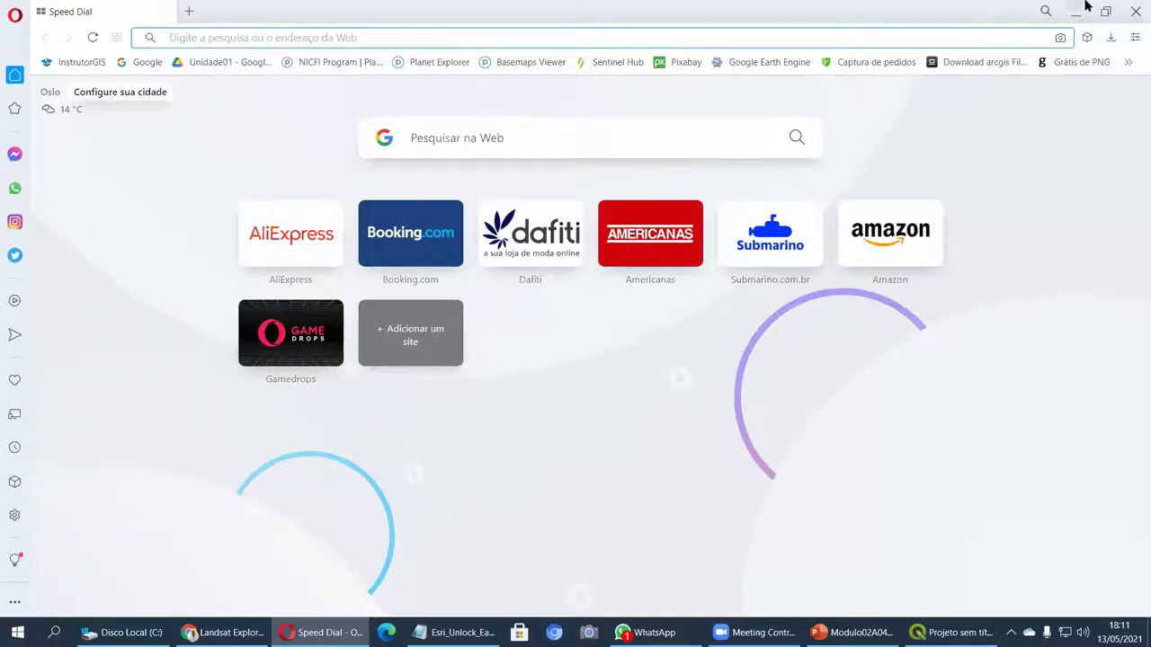
left_click(149, 65)
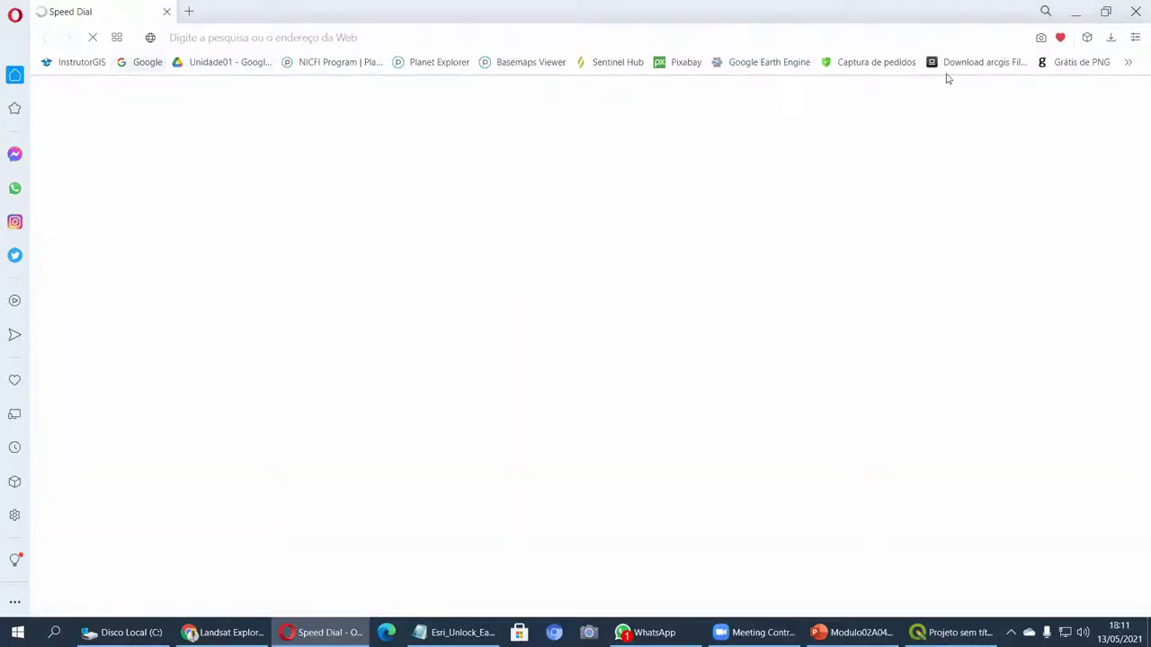
left_click(1089, 98)
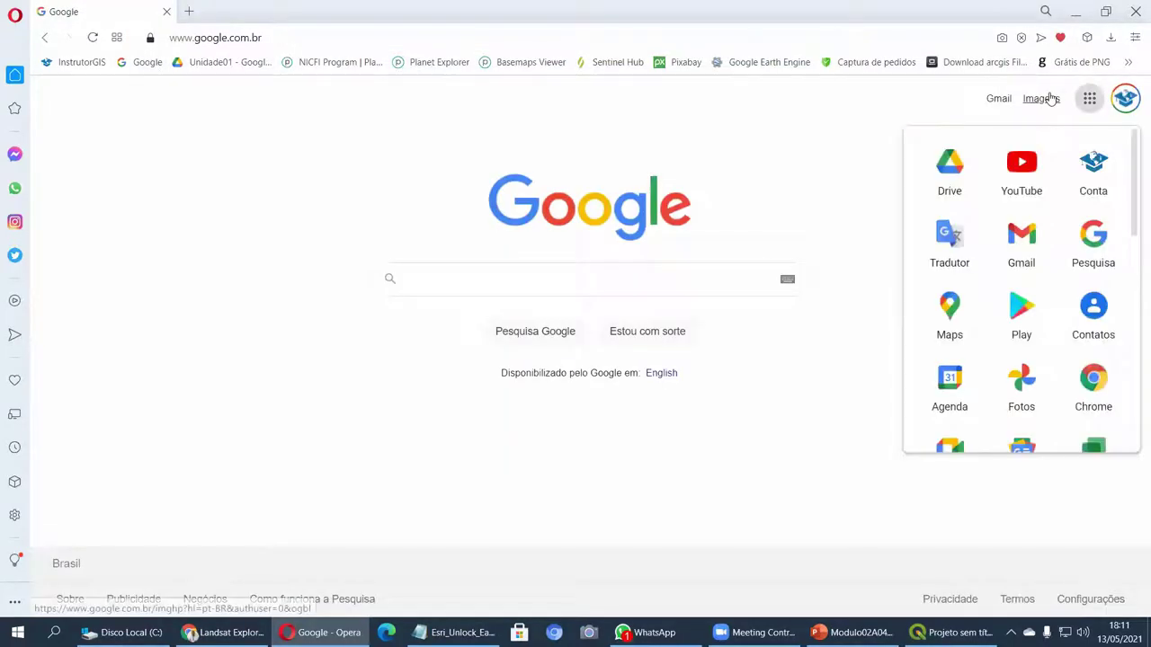
left_click(942, 170)
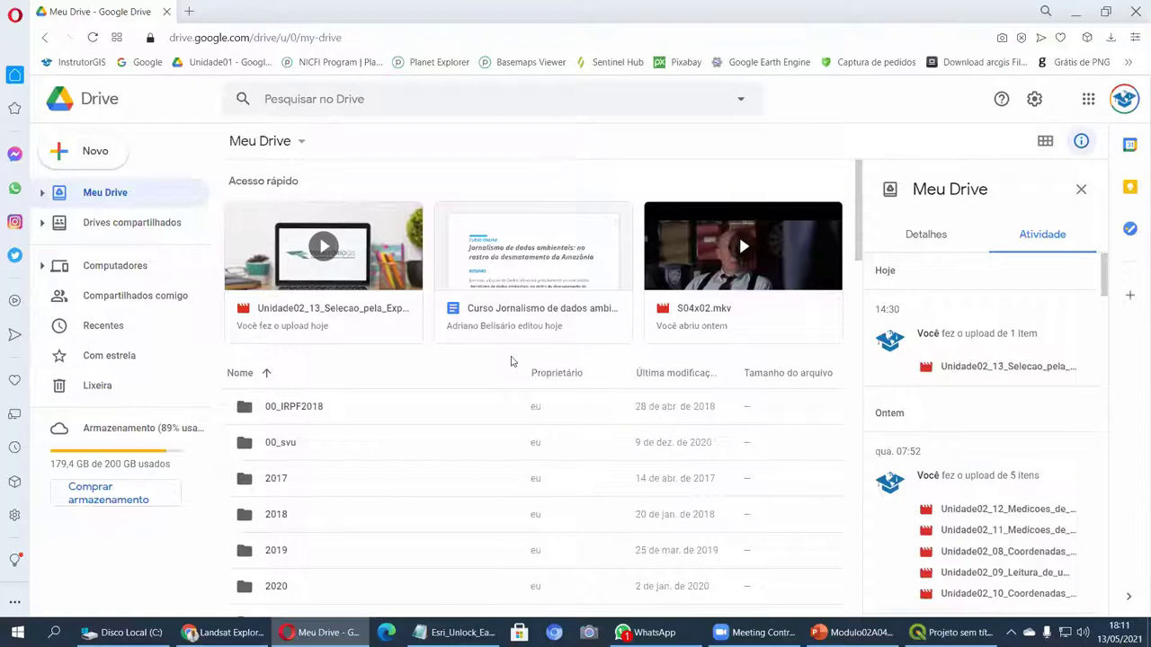
Step: Go to the files shared with this account and open the MÓDULO 2 folder
right_click(521, 260)
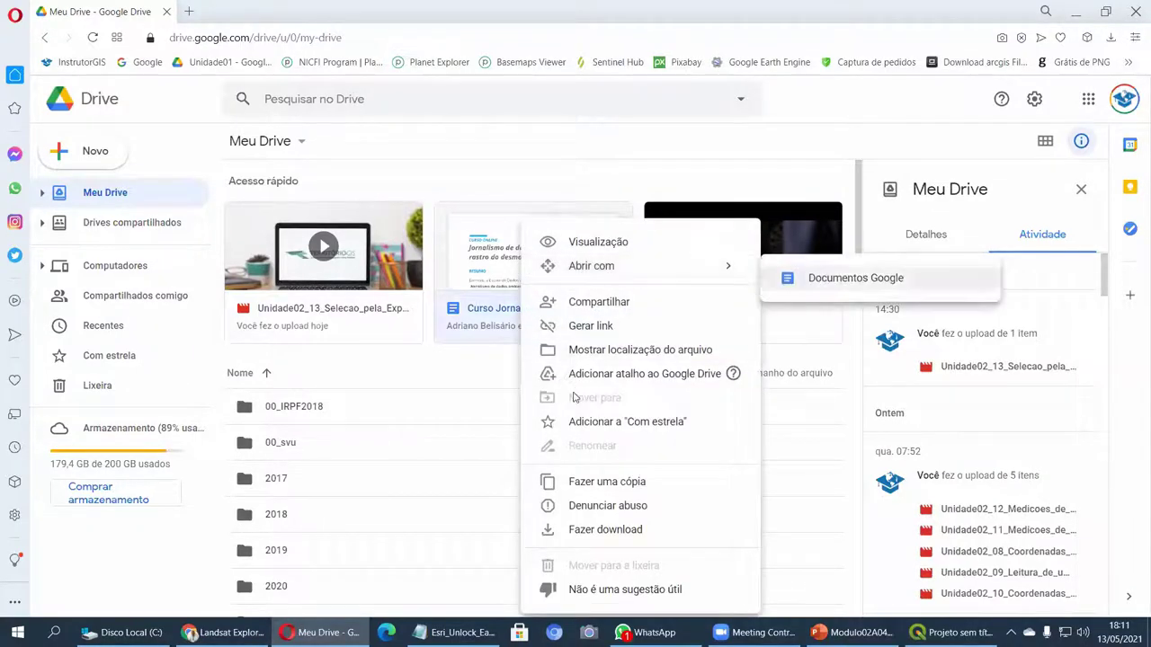
left_click(632, 348)
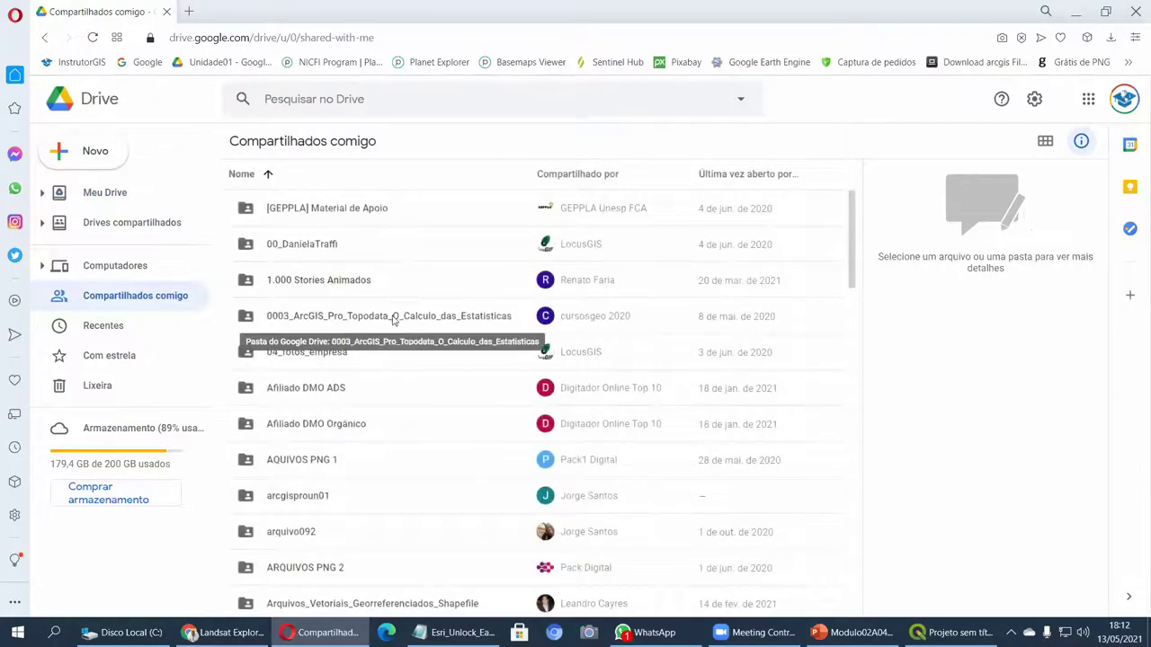
scroll(556, 383, "down", 5)
scroll(555, 382, "down", 8)
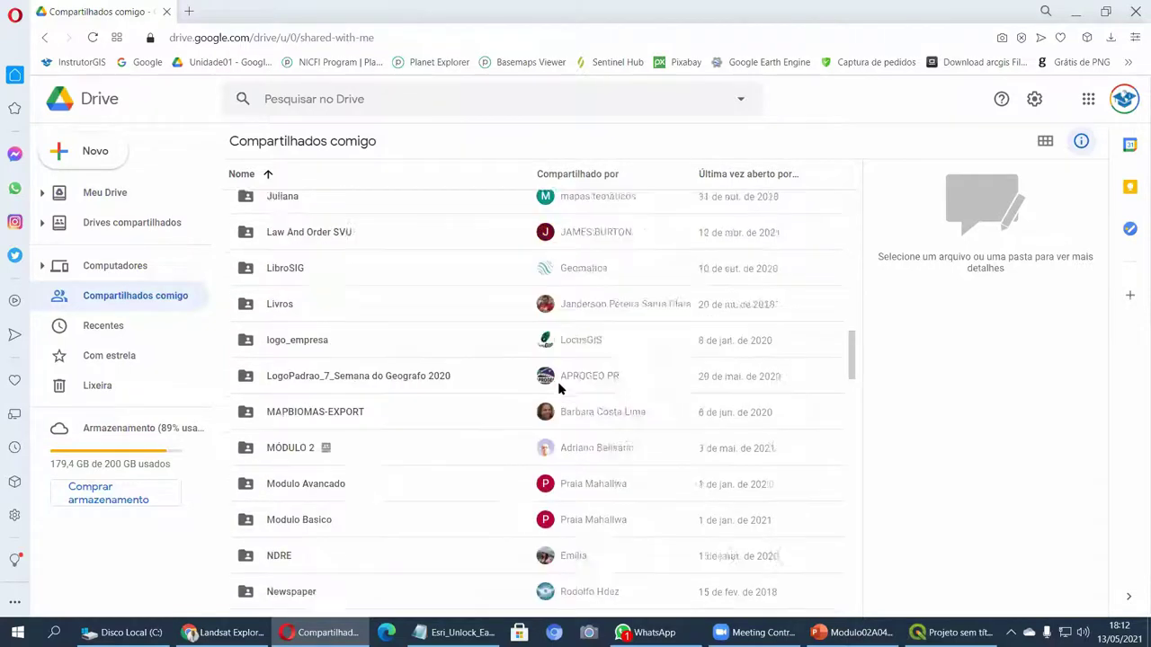
double_click(342, 375)
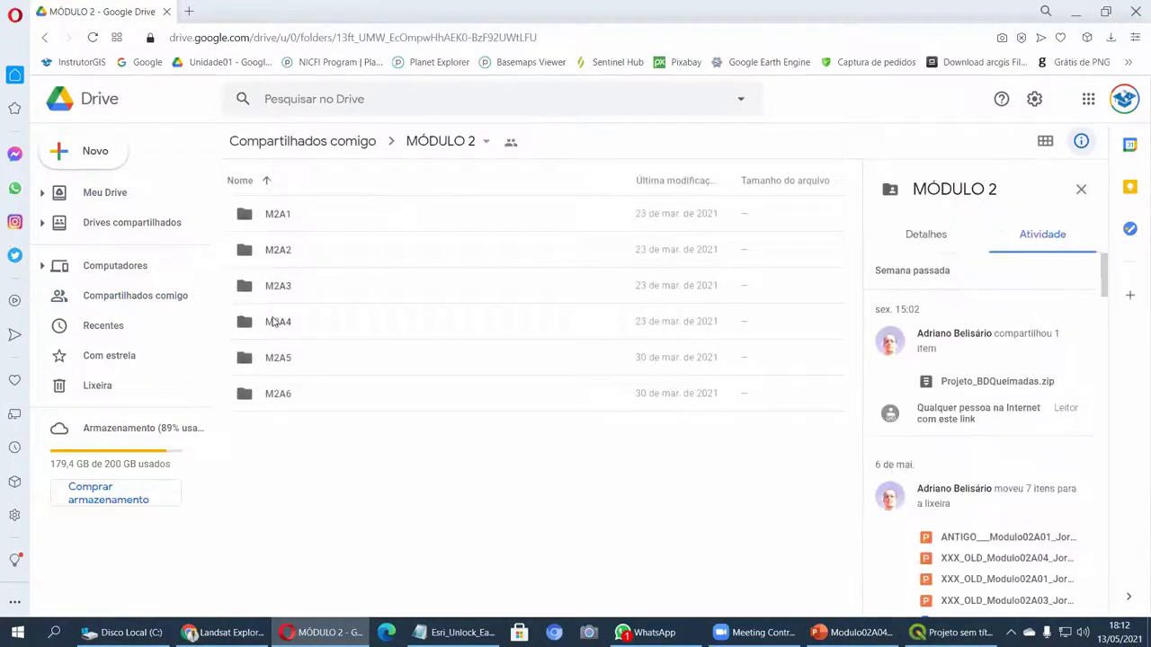
Step: Open the Dados folder inside M2A4
left_click(247, 324)
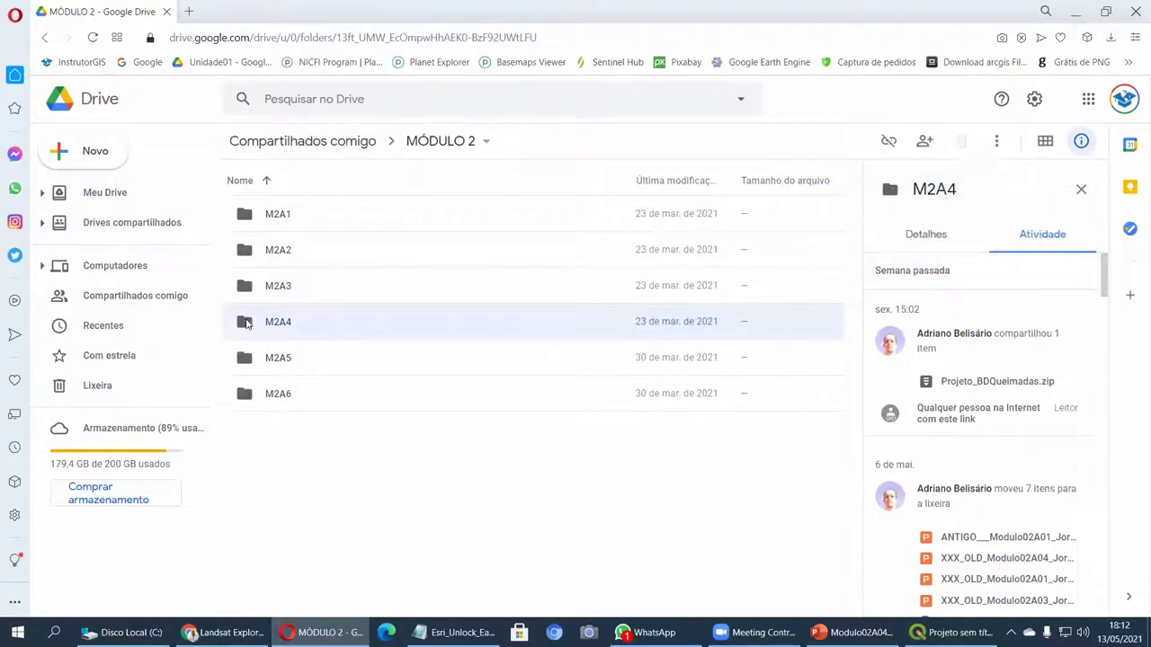
double_click(248, 324)
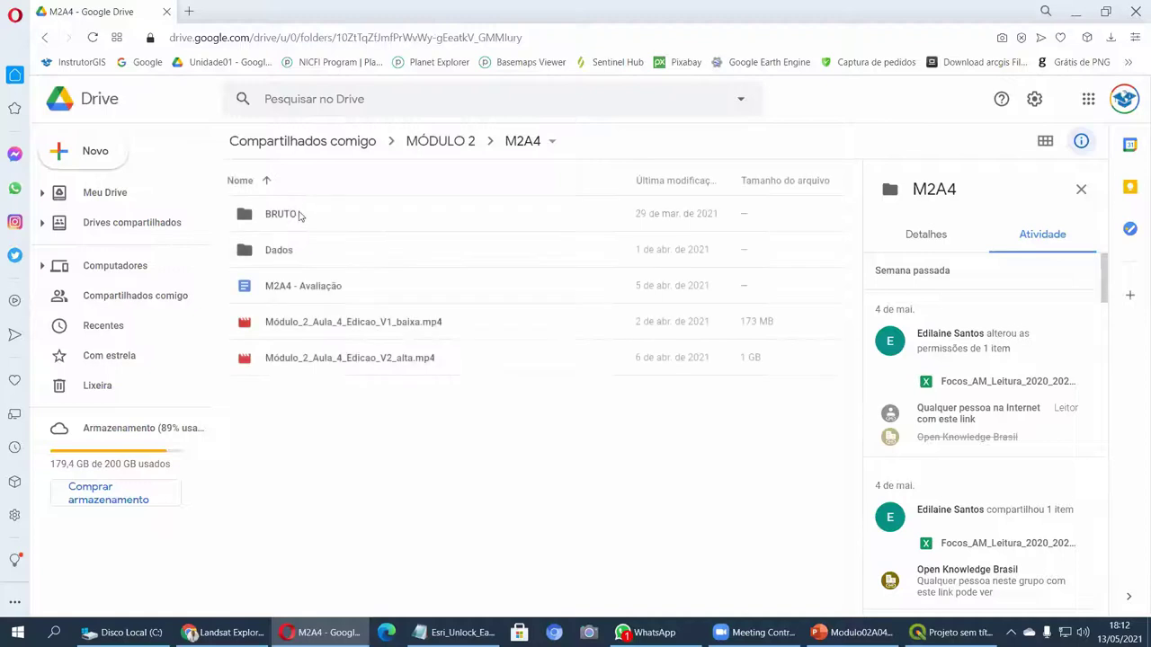
double_click(239, 258)
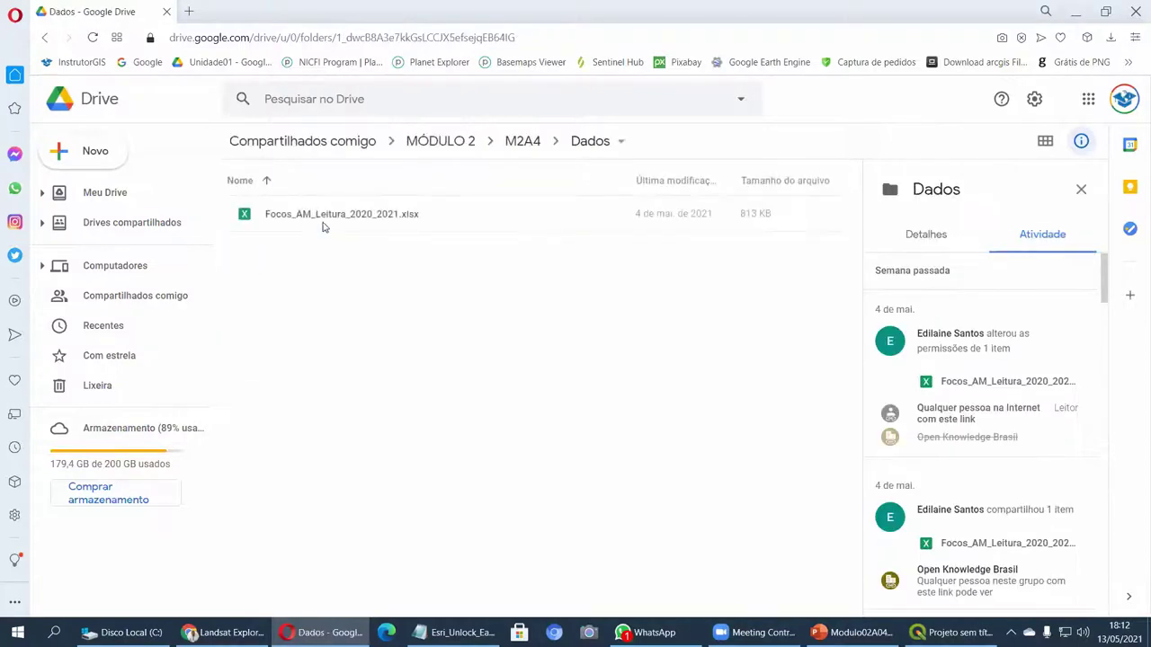
Step: Start the download of Focos_AM_Leitura_2020_2021.xlsx from the Dados folder
left_click(320, 219)
right_click(319, 219)
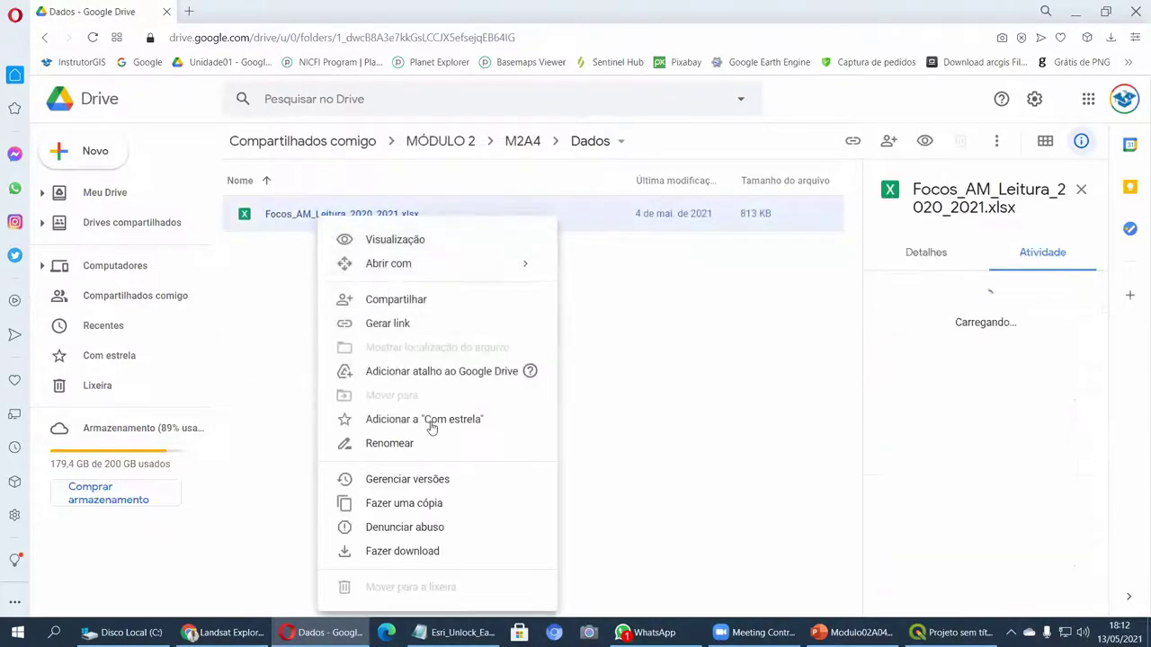
left_click(423, 550)
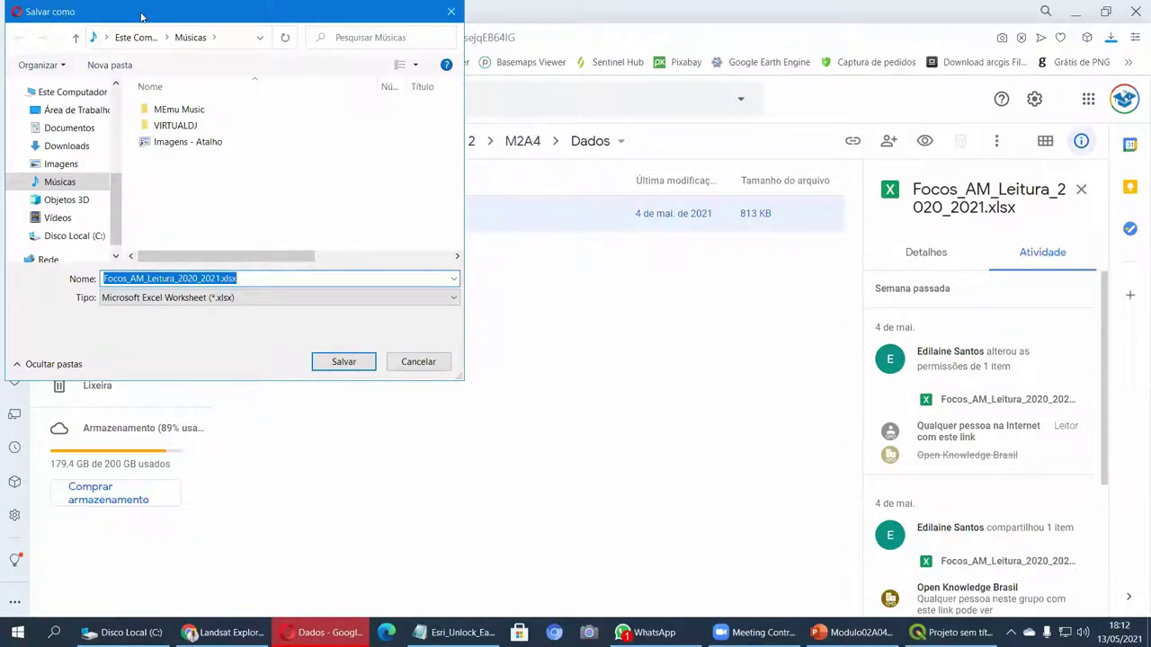
left_click_drag(141, 16, 398, 174)
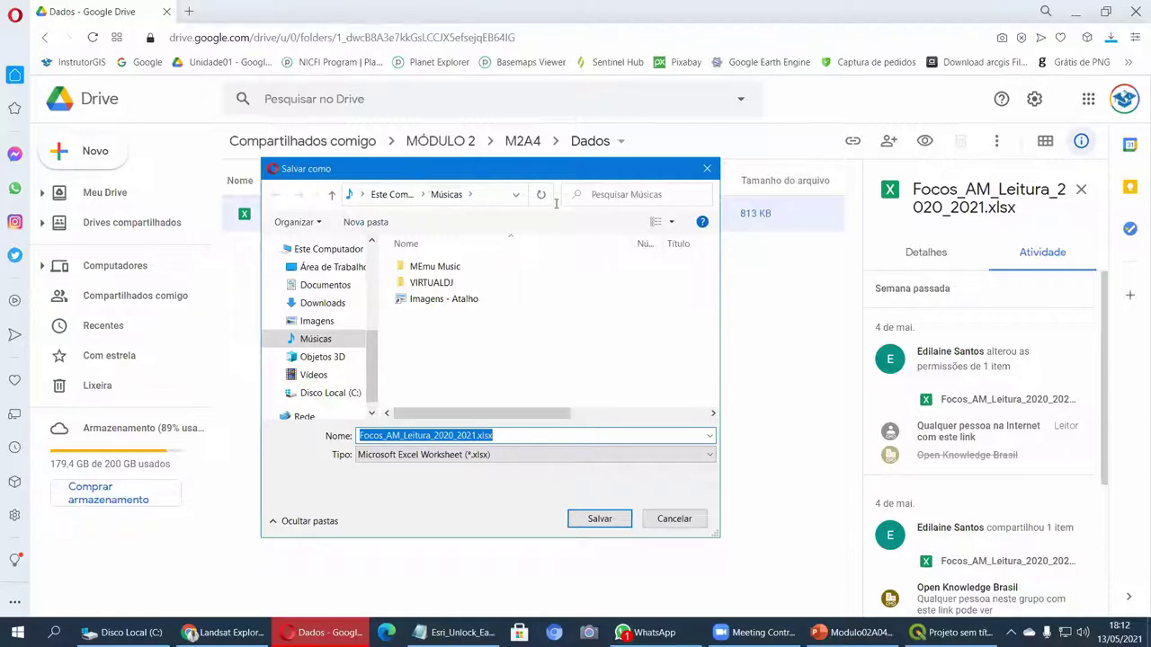
left_click_drag(405, 168, 389, 166)
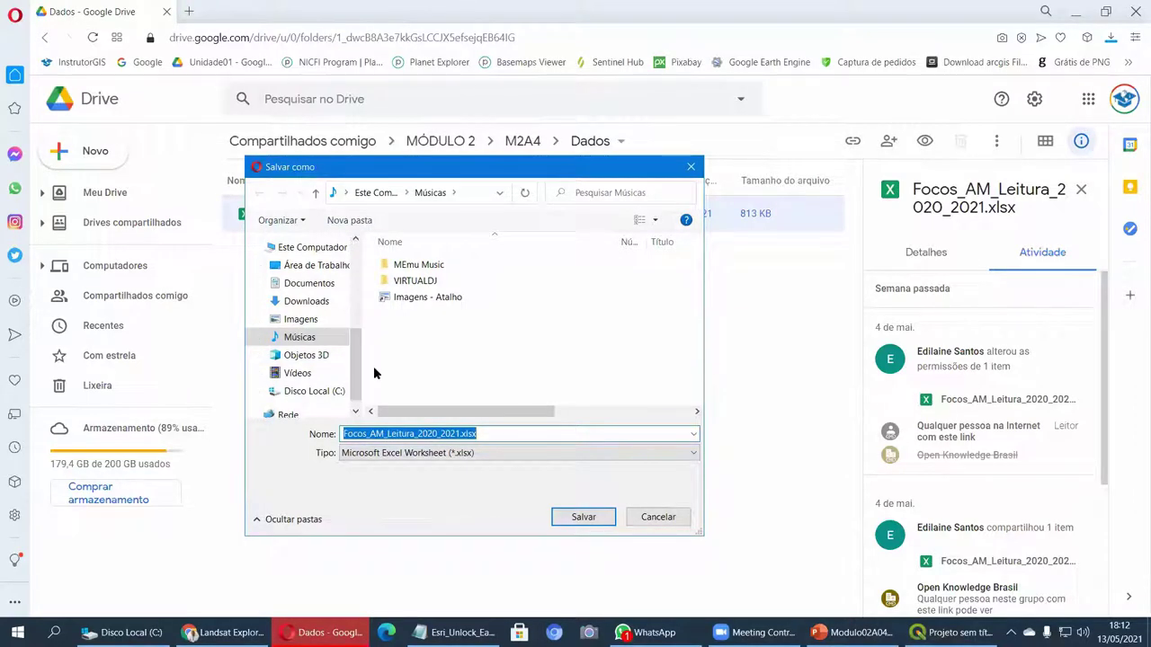
Step: Create a folder named Aula on local disk C: as part of the download destination
left_click(326, 391)
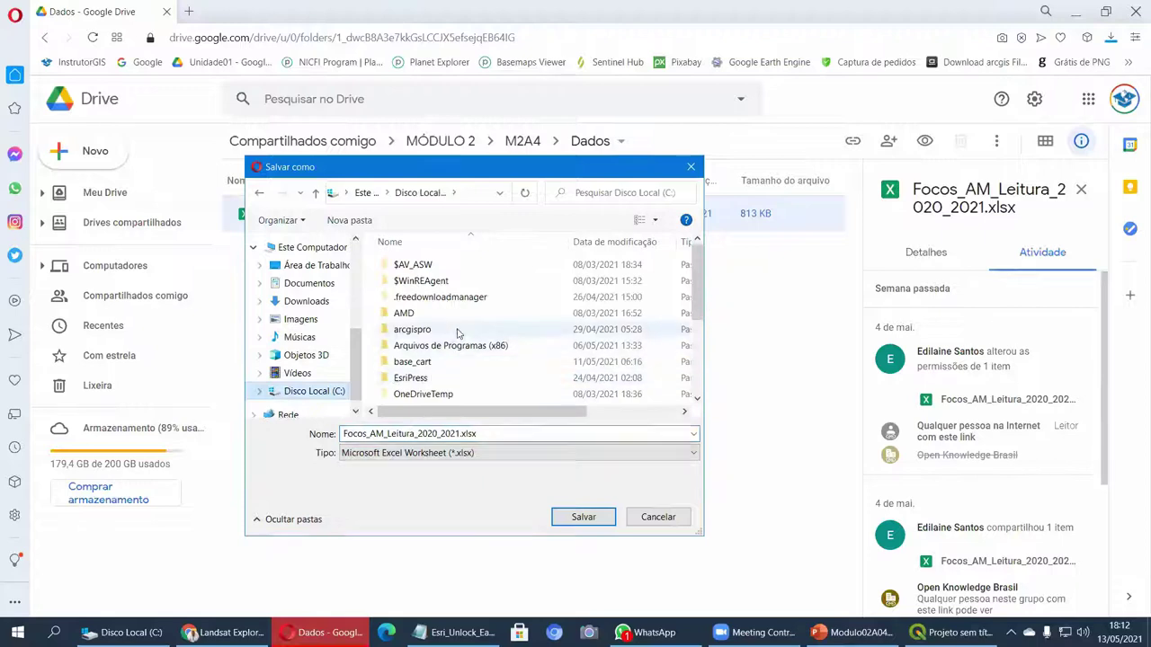
scroll(456, 333, "down", 2)
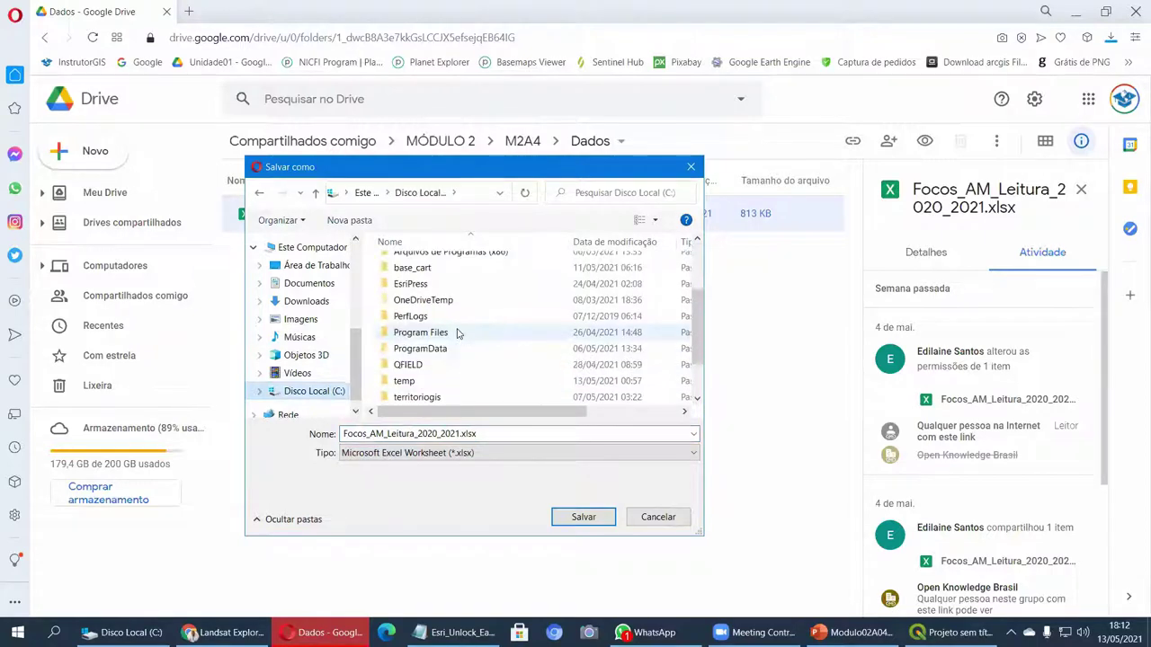
left_click(349, 220)
type("Aula")
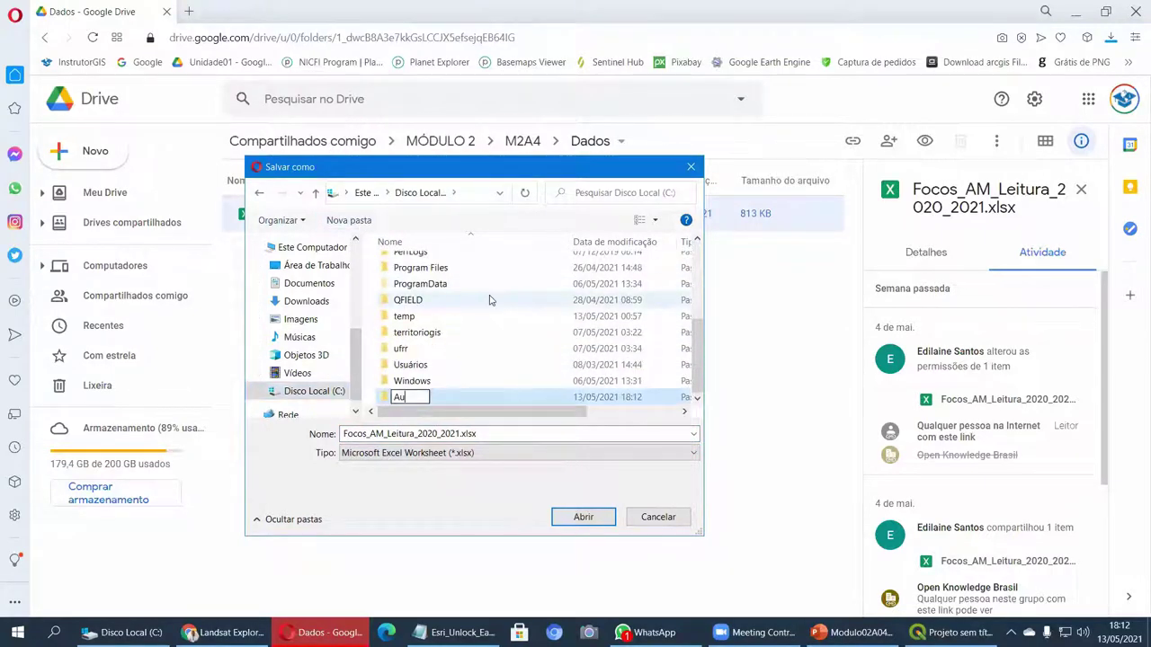
key("Return")
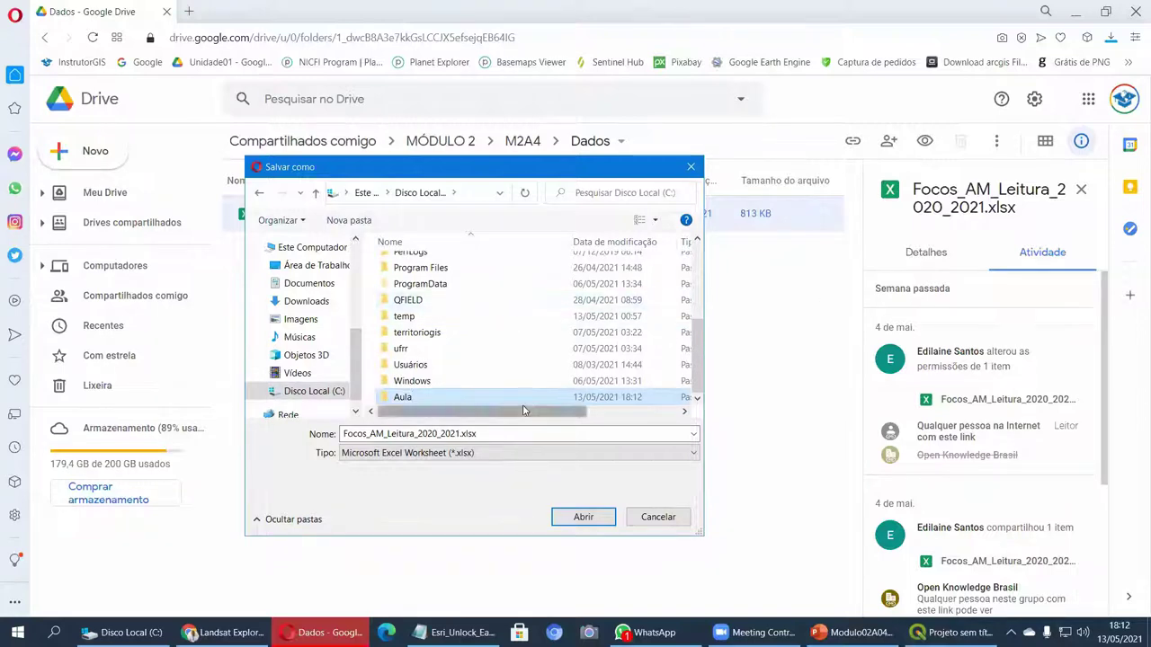
Step: Create a subfolder named 04 inside Aula and save Focos_AM_Leitura_2020_2021.xlsx in it
double_click(401, 397)
left_click(341, 224)
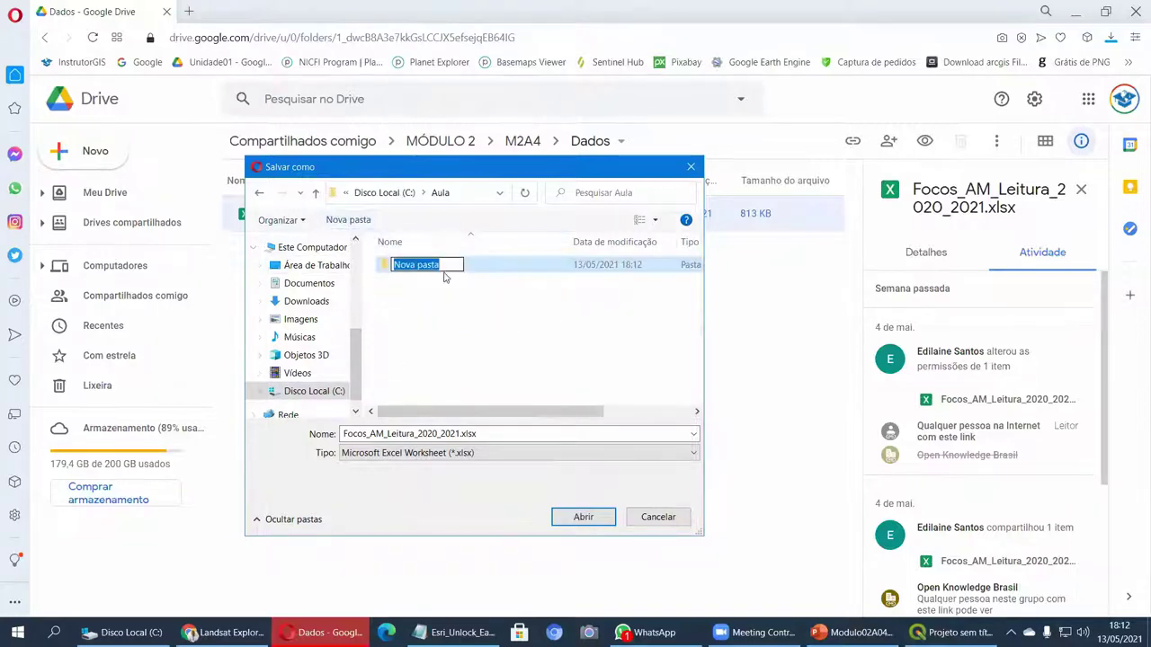
type("04")
key("Return")
key("Return")
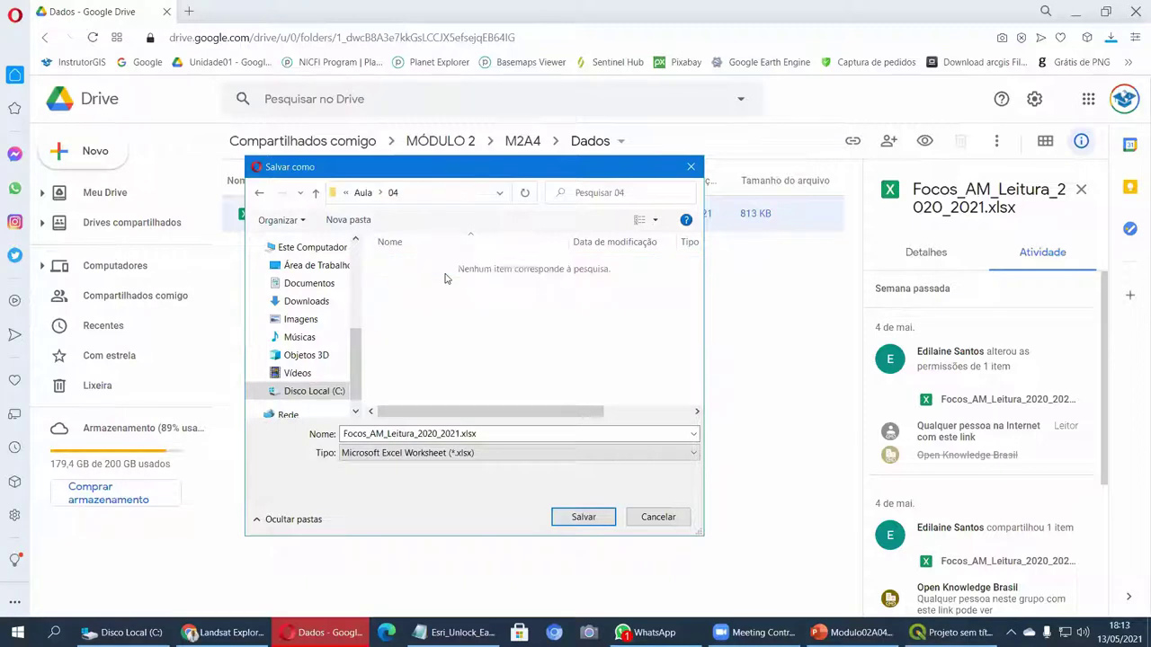
left_click(584, 519)
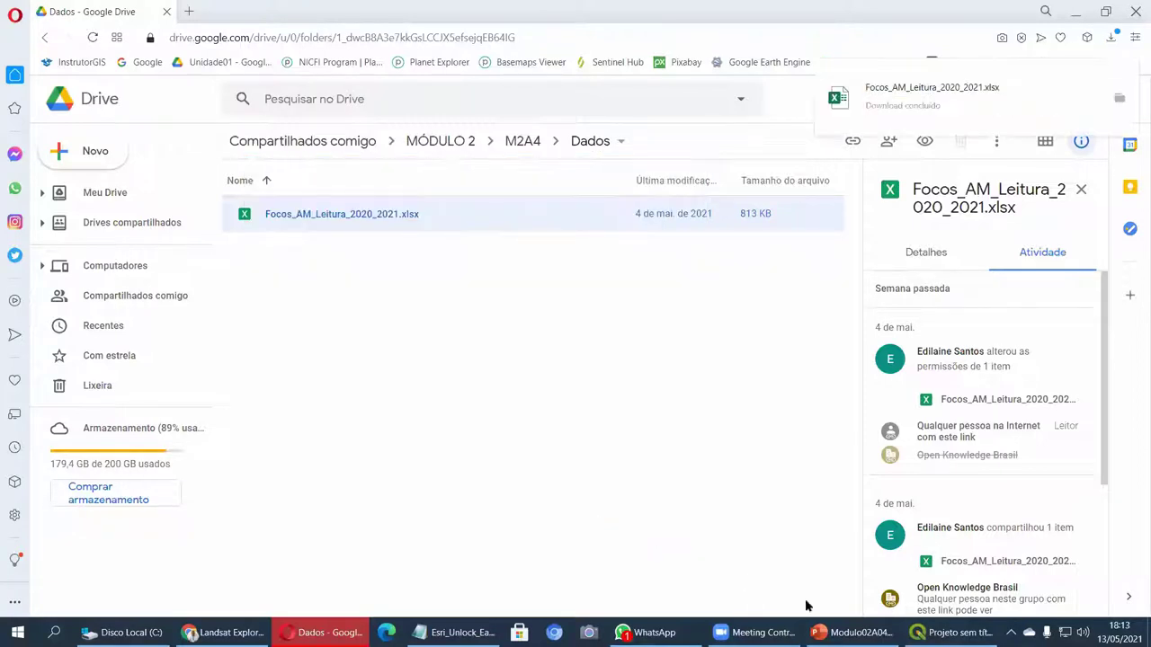
Step: Switch back to the empty untitled project in QGIS
left_click(955, 632)
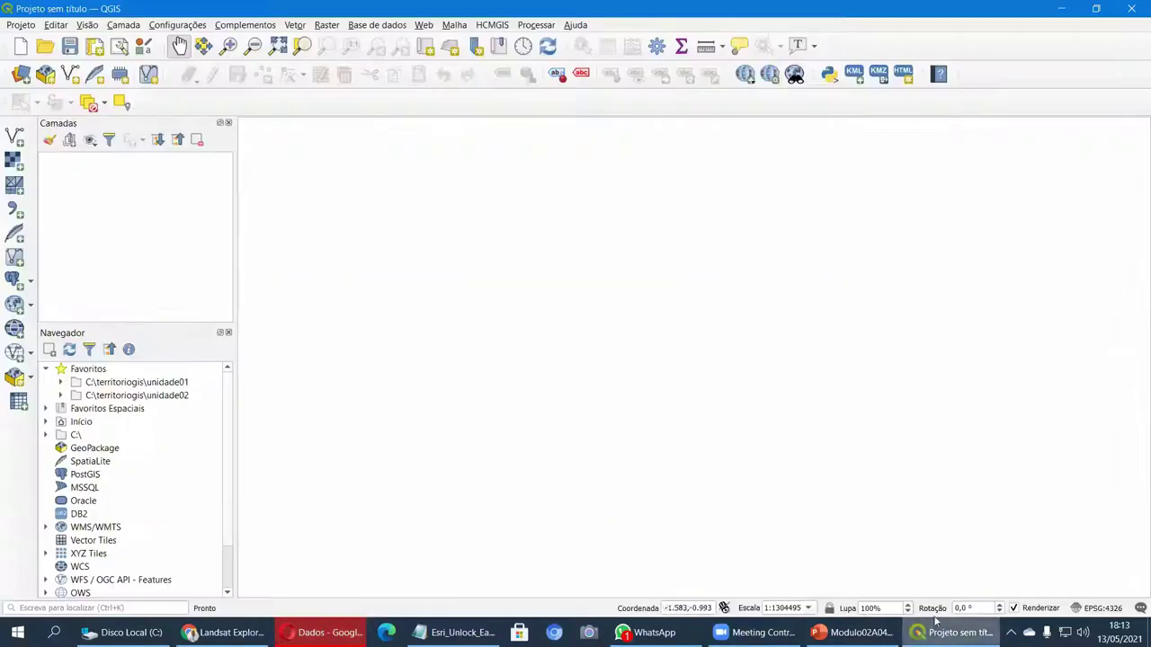
left_click(932, 203)
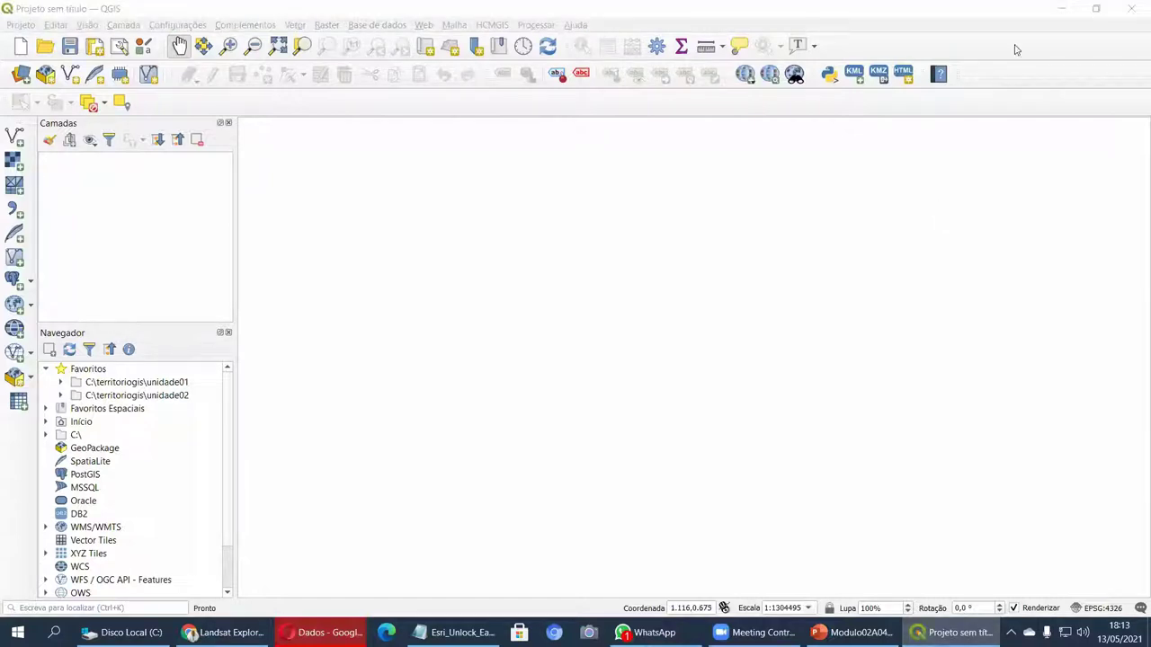
left_click(999, 21)
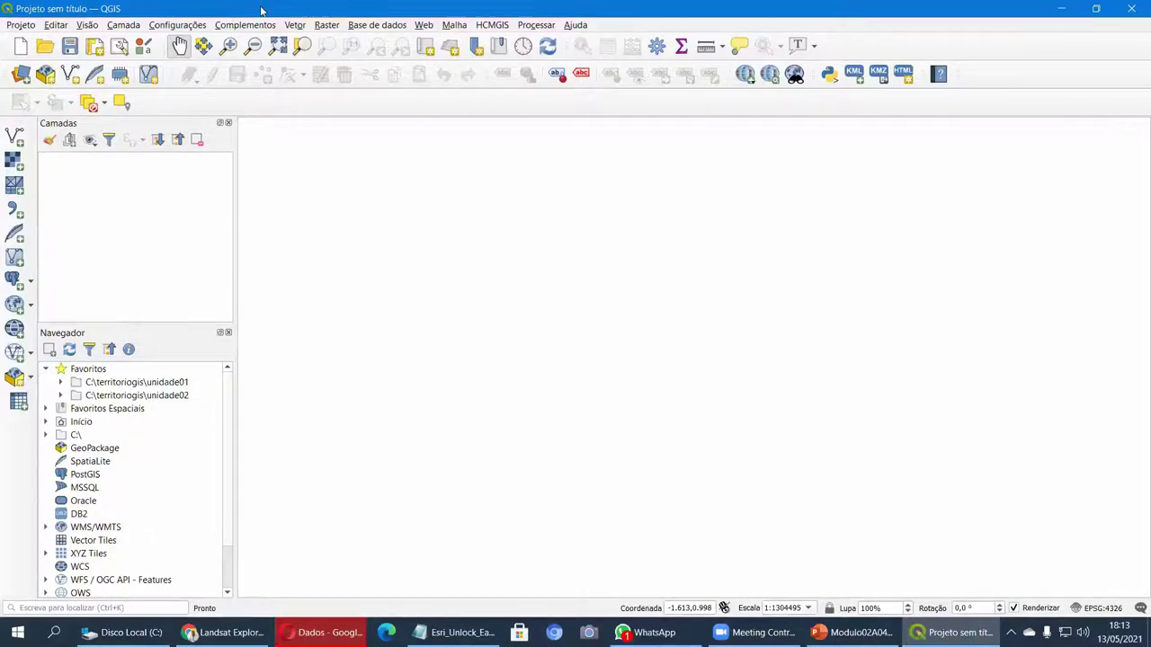
left_click(942, 11)
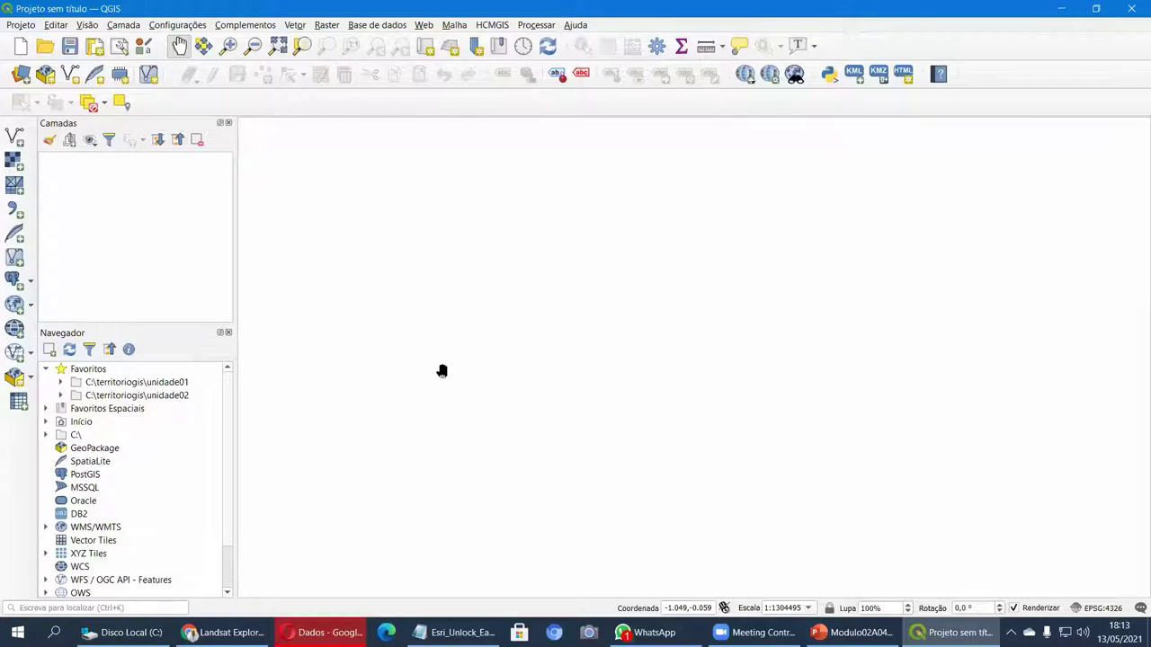
left_click_drag(442, 371, 444, 372)
Step: Load BR_UF_2020.shp from the base_cart folder on drive C: into the project
left_click(48, 437)
scroll(162, 460, "down", 2)
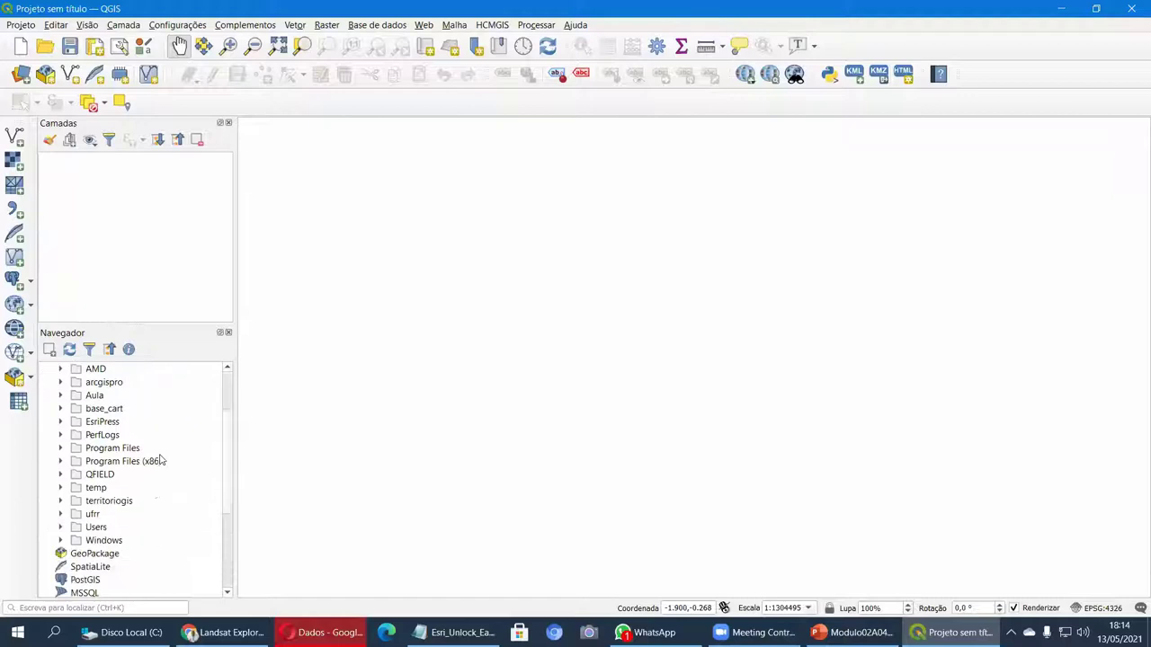
left_click(87, 412)
double_click(81, 409)
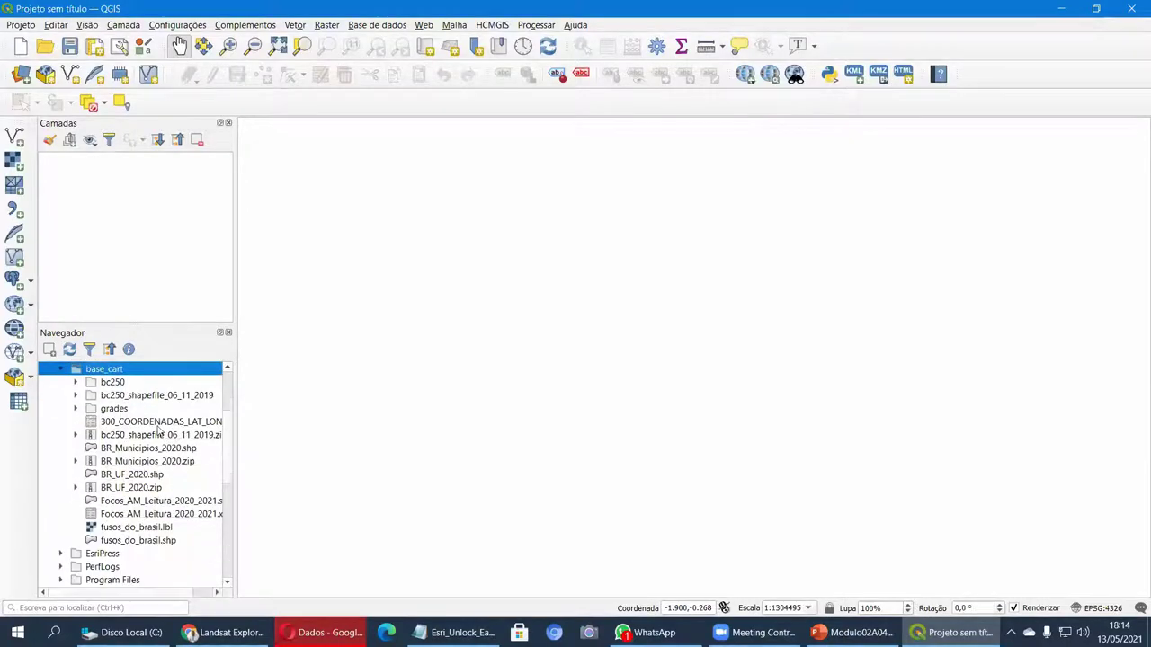
double_click(123, 476)
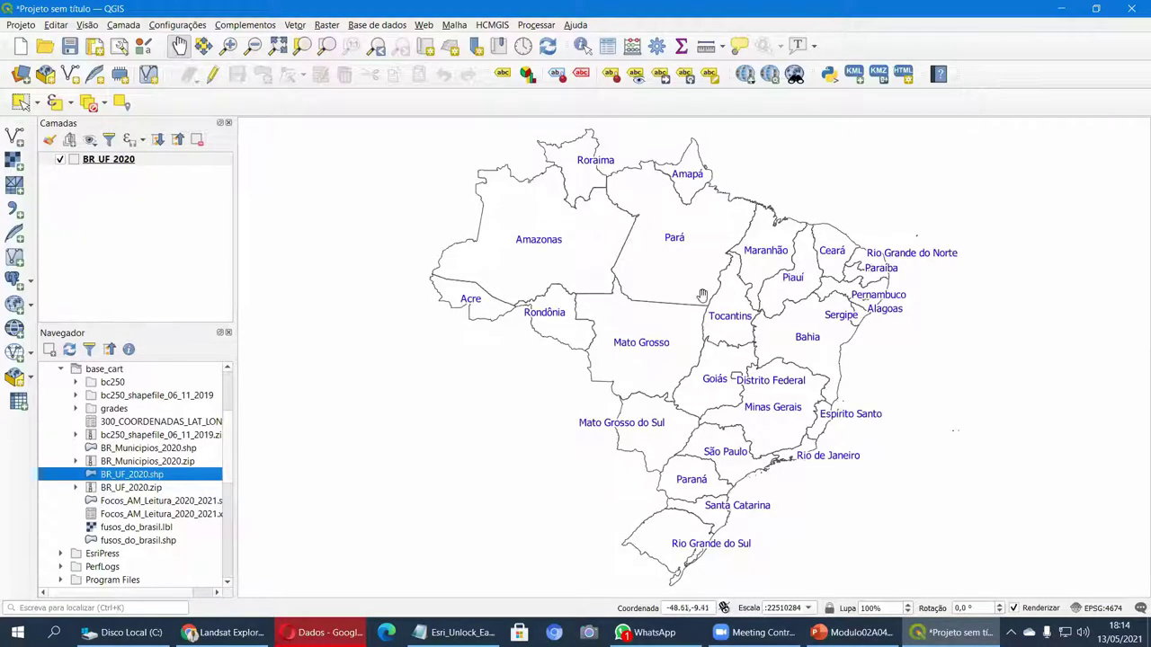
Step: Open the attribute table of the BR_UF_2020 layer, undock it as a floating window and move it over the map
left_click(129, 162)
right_click(130, 162)
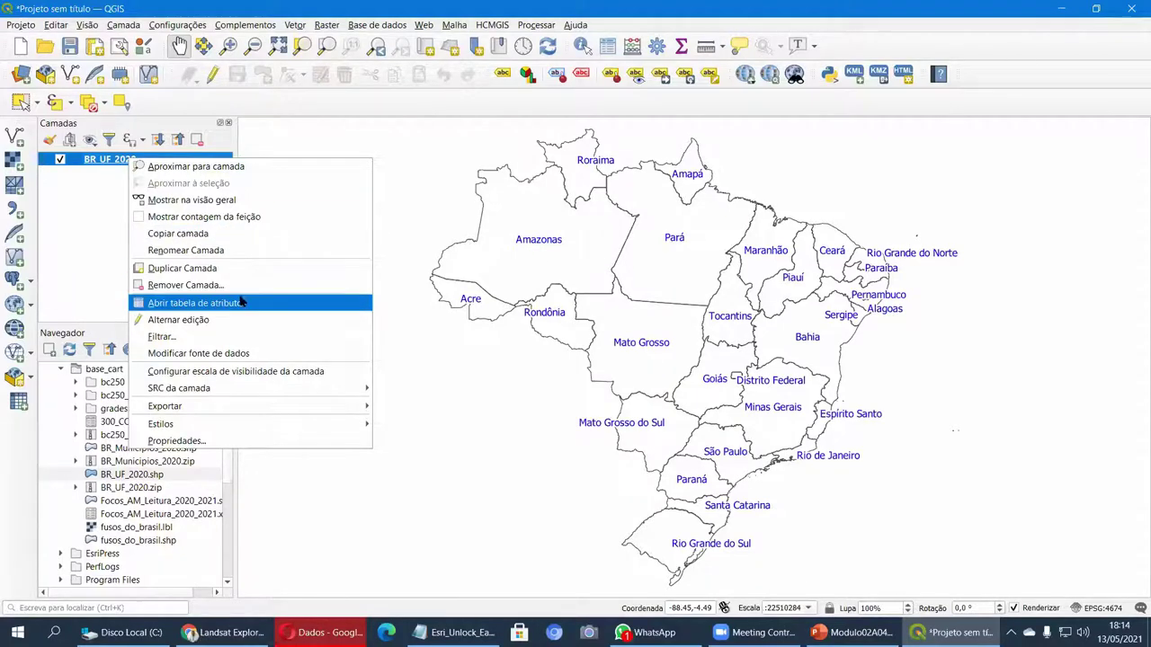
left_click(286, 304)
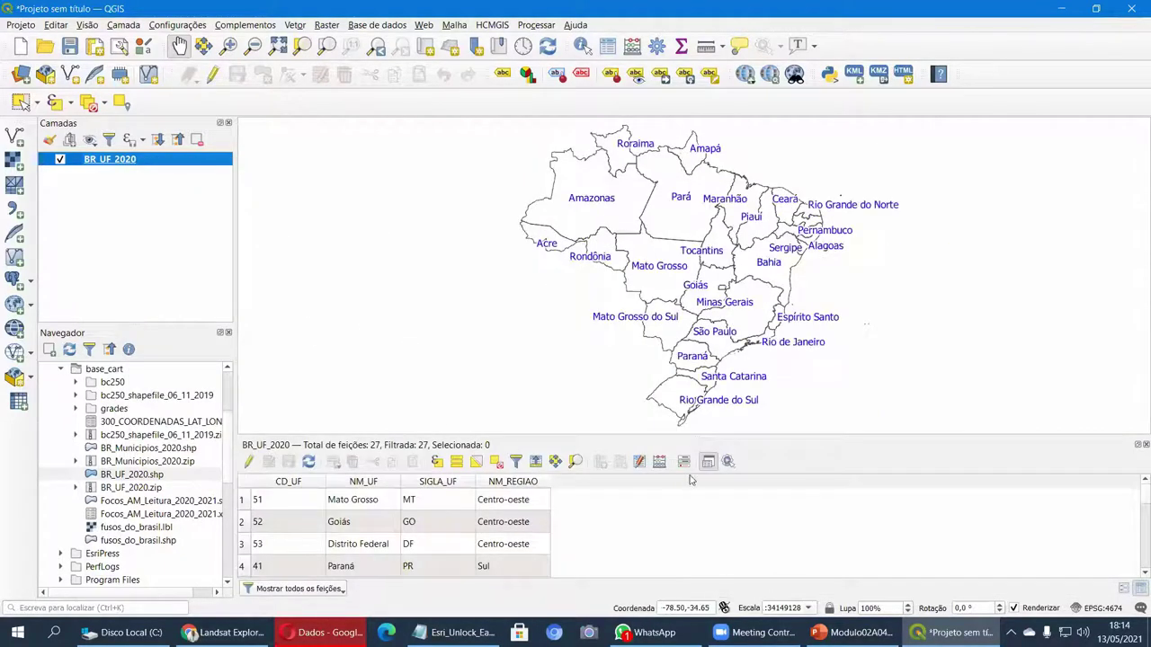
left_click(709, 462)
left_click_drag(293, 312, 354, 263)
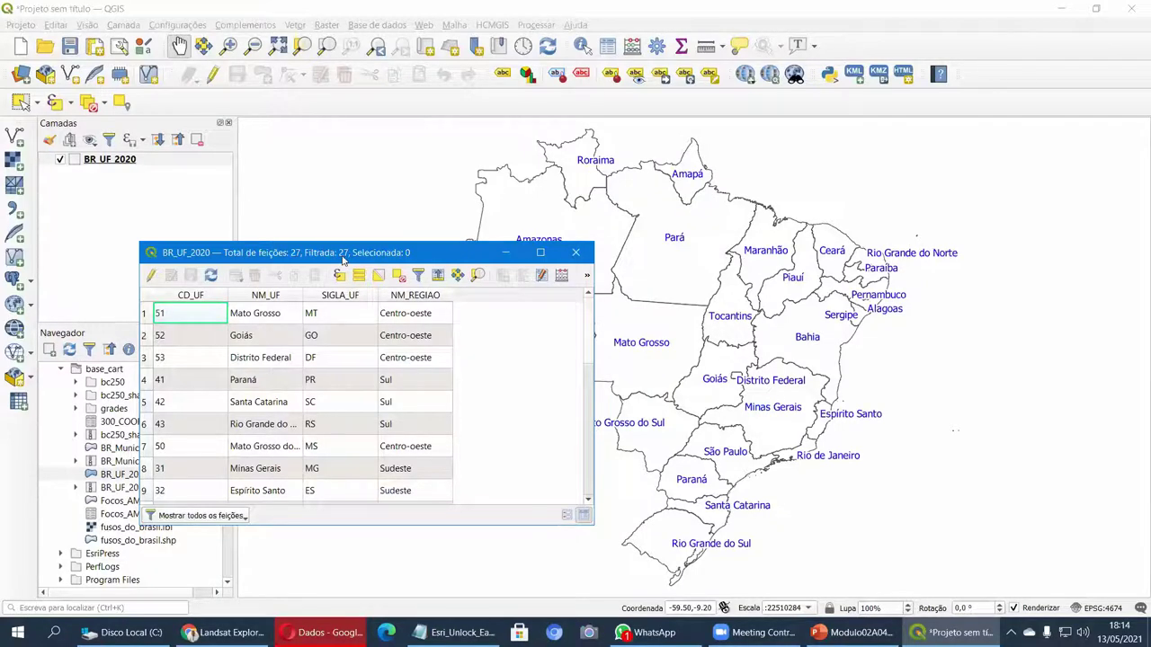
left_click_drag(343, 259, 505, 280)
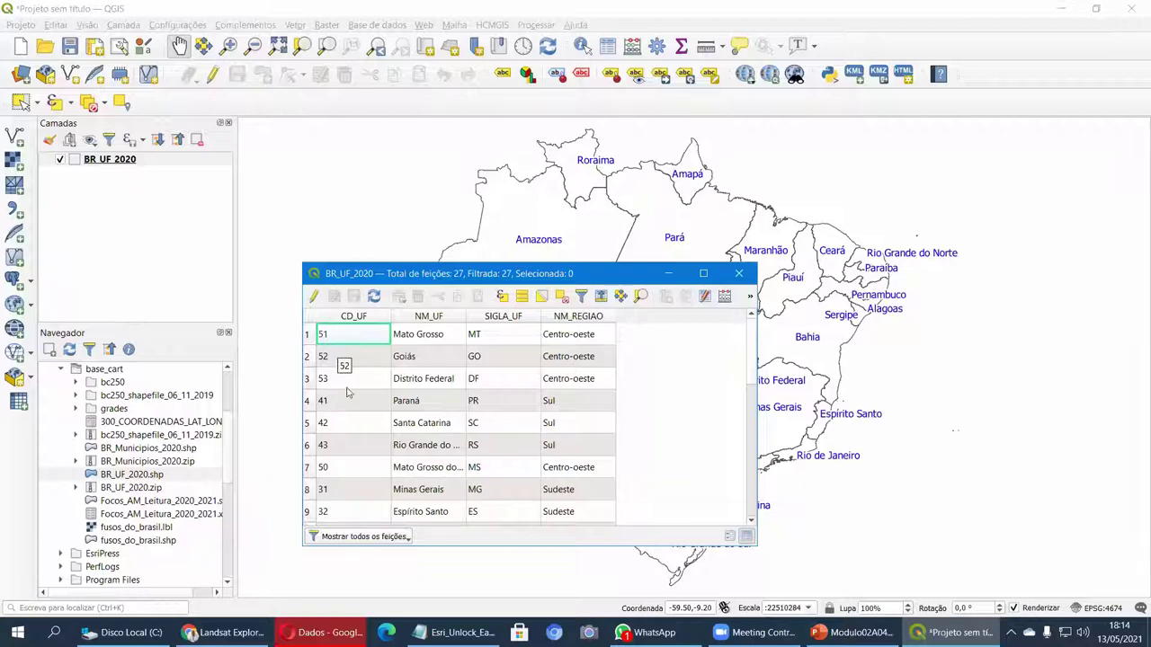
Step: Sort the state attribute table by SIGLA_UF and widen the NM_UF column slightly
left_click(471, 315)
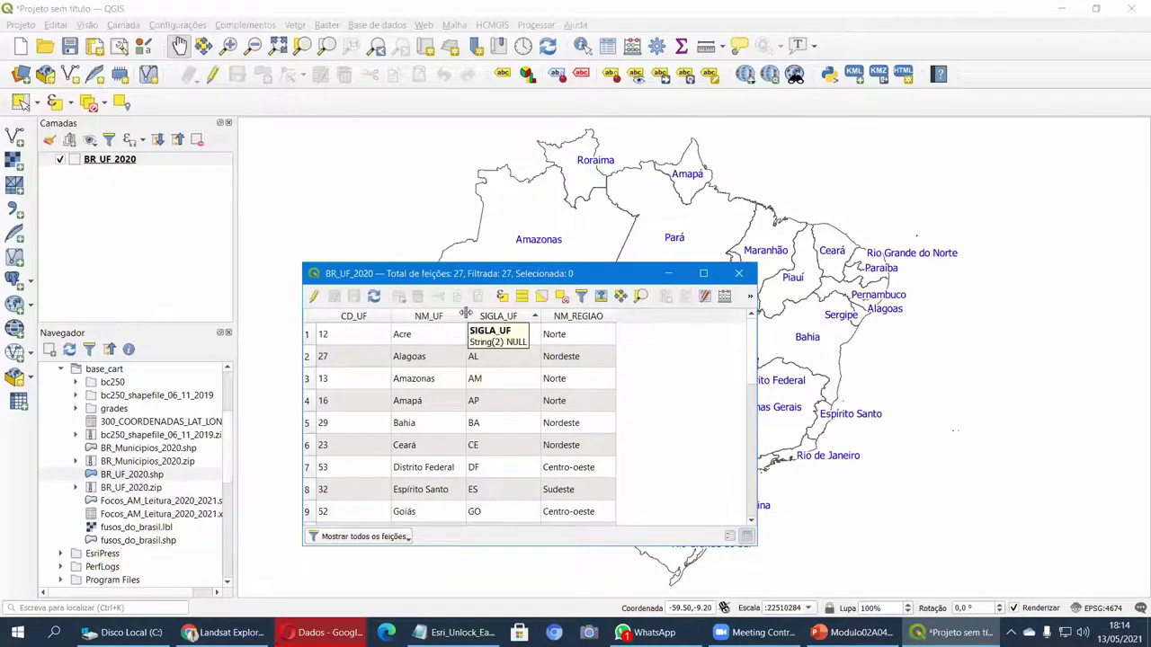
left_click_drag(464, 316, 479, 316)
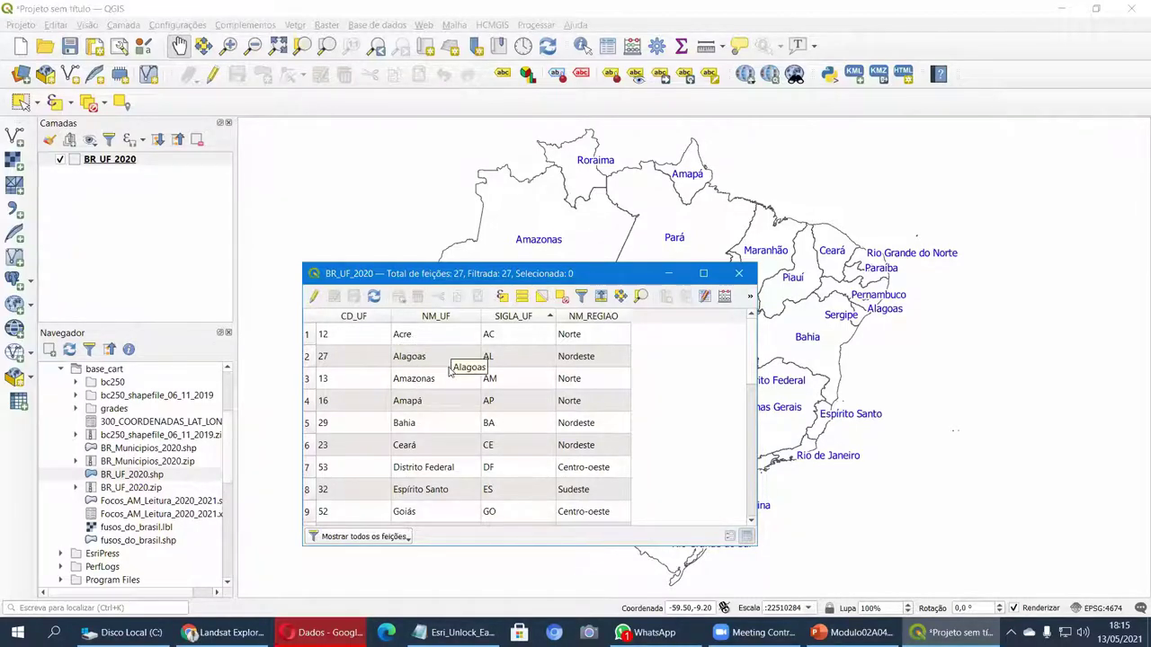
Step: Select the Amazonas record, uncover that state on the map and clear the selection
left_click(349, 384)
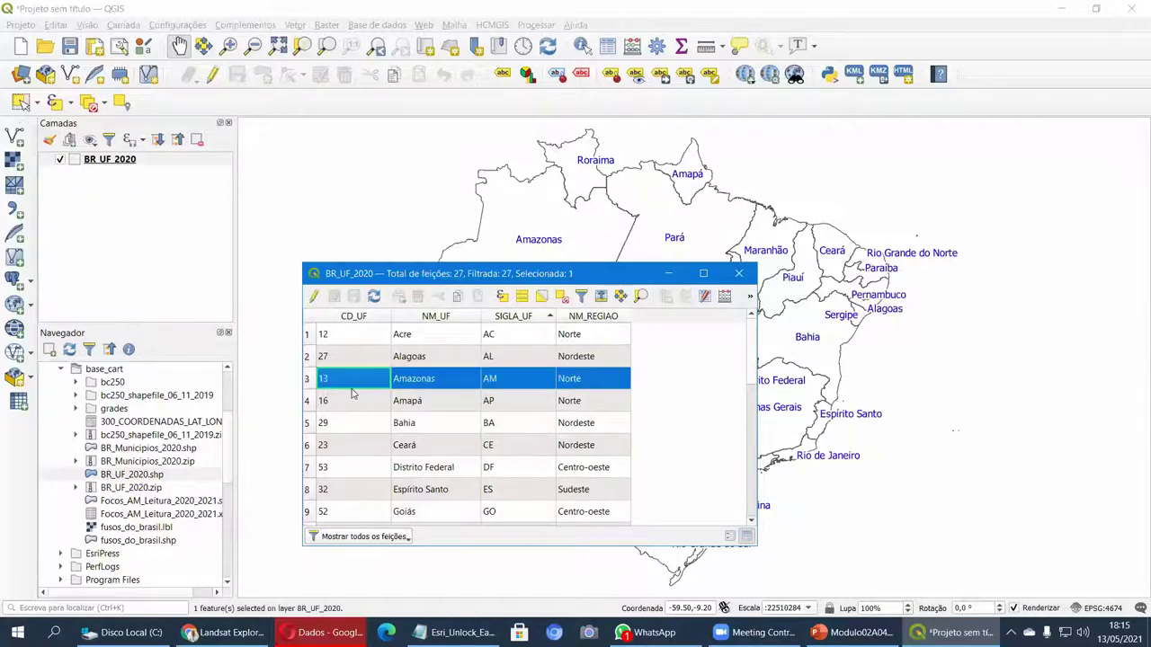
left_click_drag(450, 285, 446, 328)
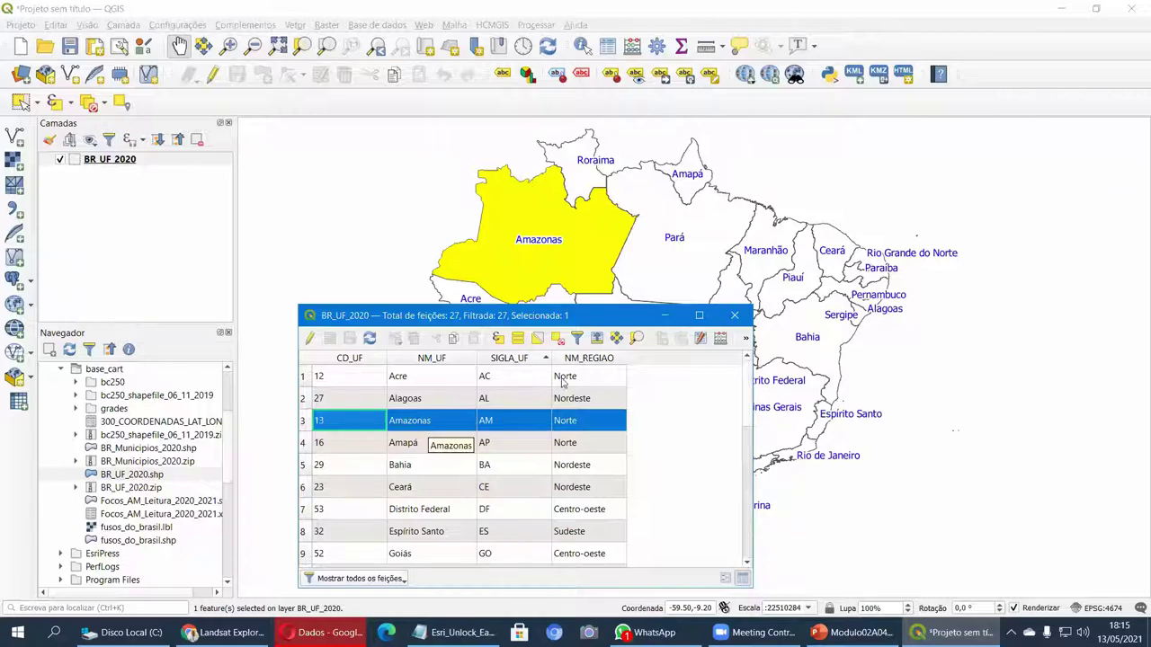
left_click(558, 340)
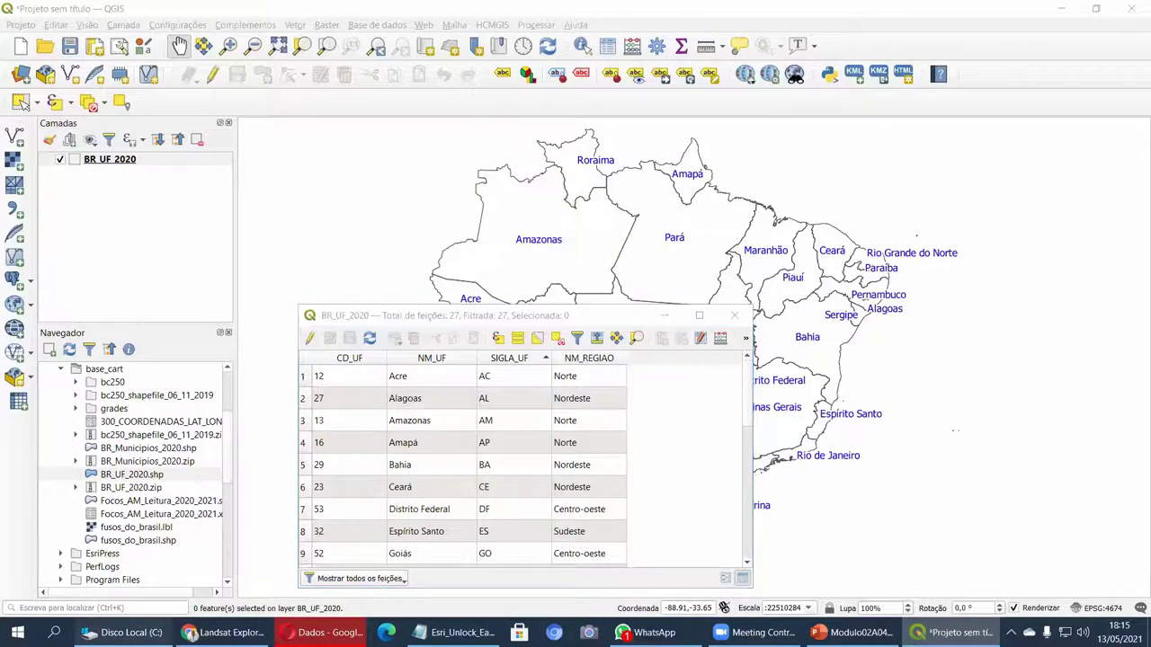
Step: Switch to File Explorer, open Focos_AM_Leitura_2020_2021.xlsx from C:\Aula\04 in Excel and enable editing
left_click(126, 632)
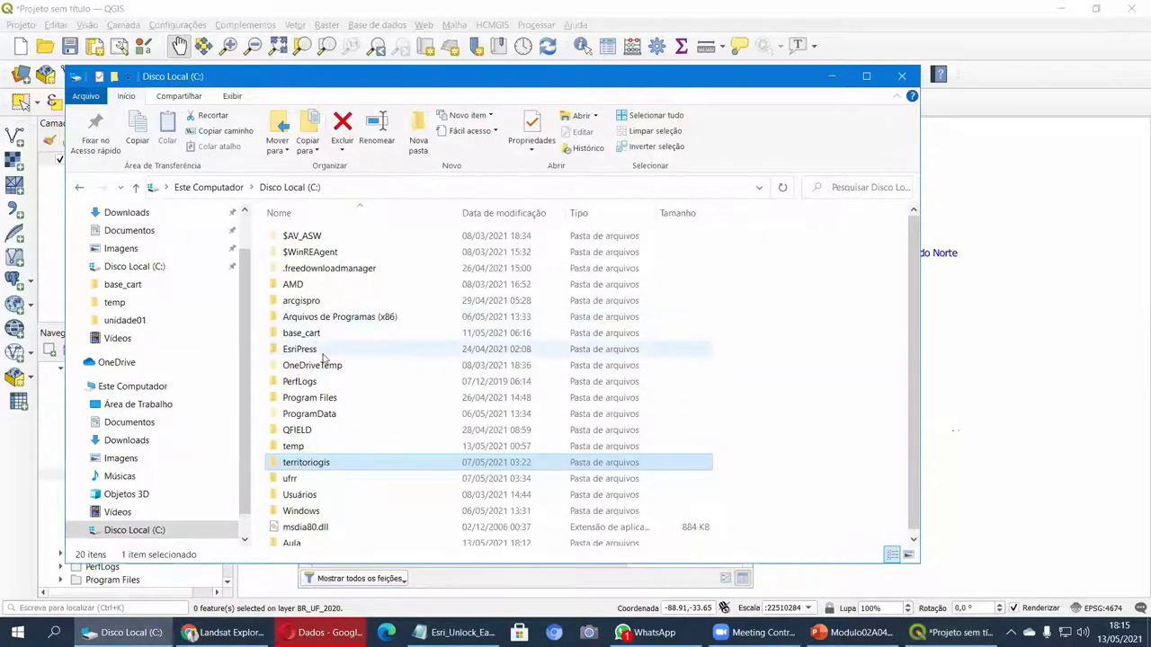
double_click(300, 332)
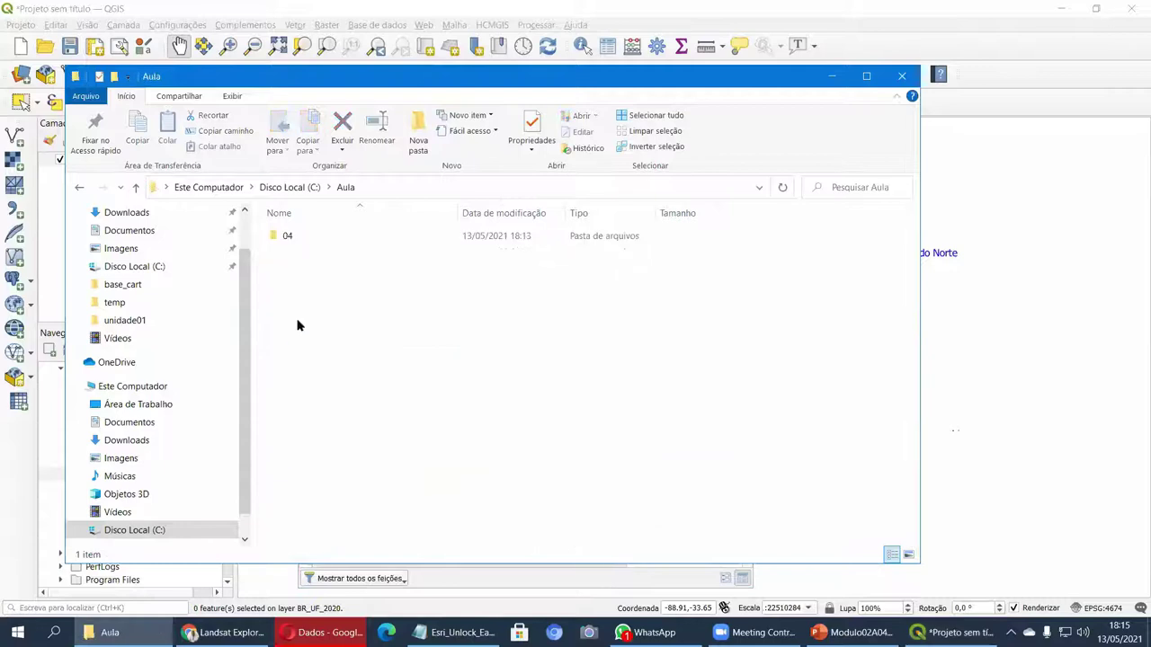
double_click(289, 239)
left_click(344, 238)
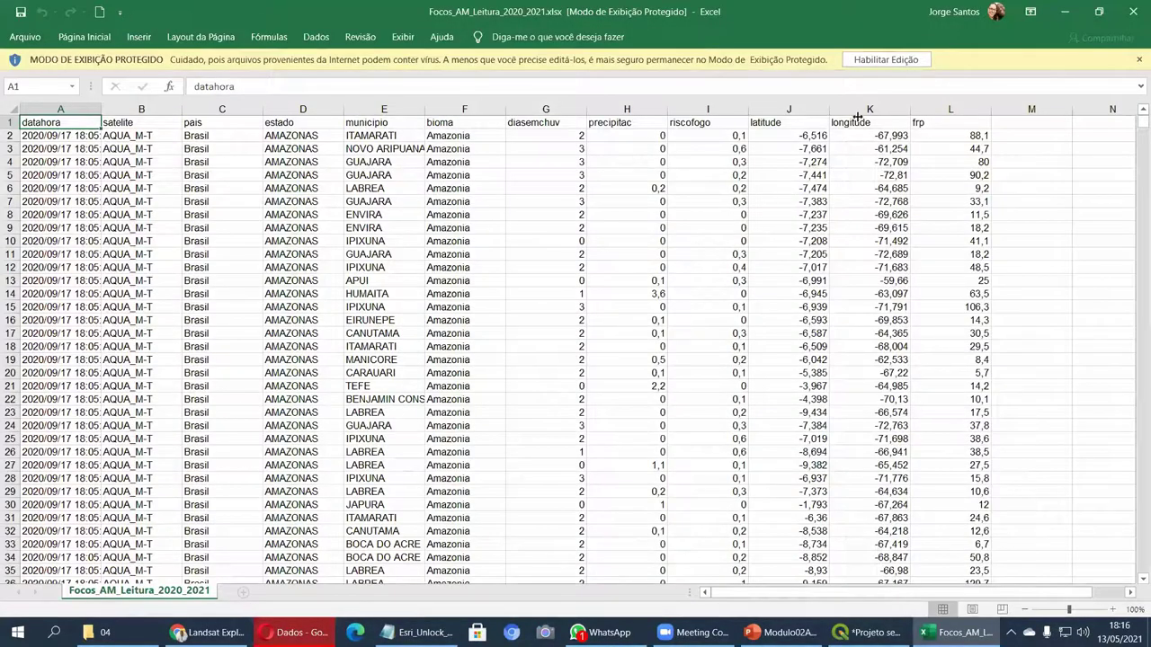
left_click(788, 109)
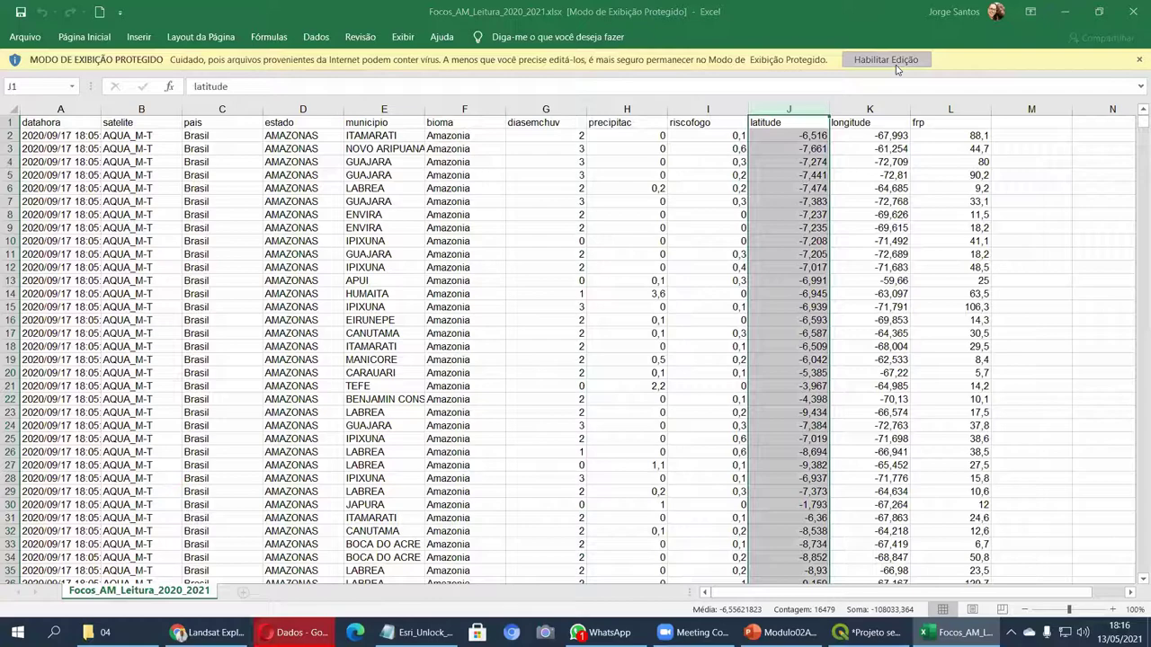
left_click(895, 63)
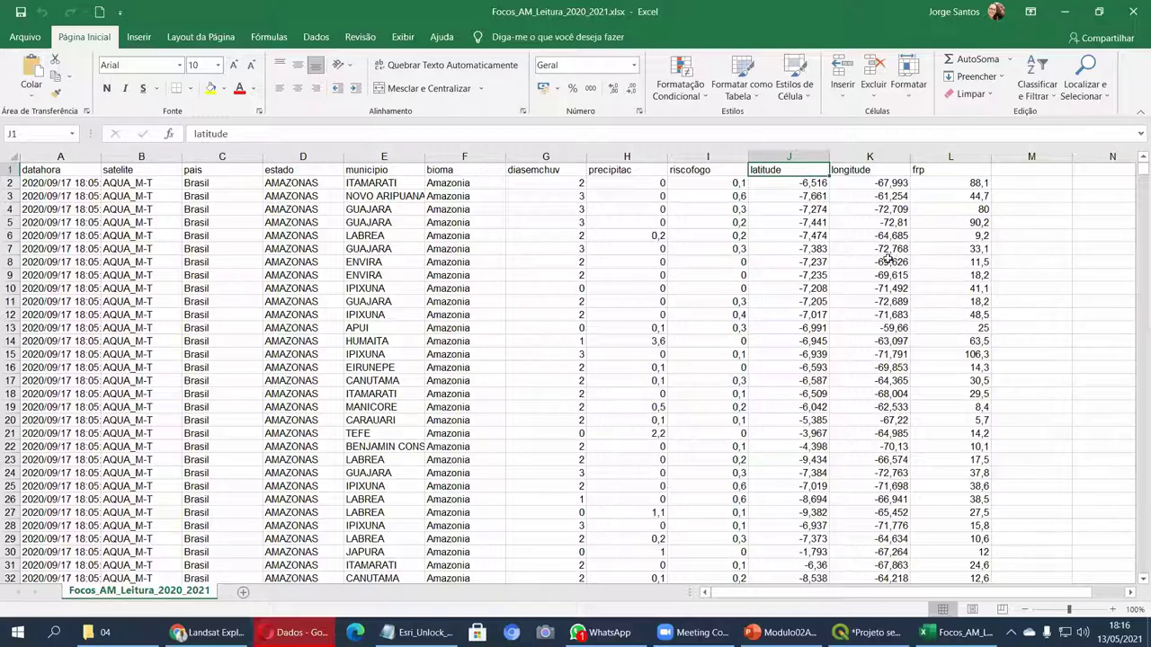
Step: Examine the latitude and municipio columns of the fire-spot spreadsheet
left_click(804, 184)
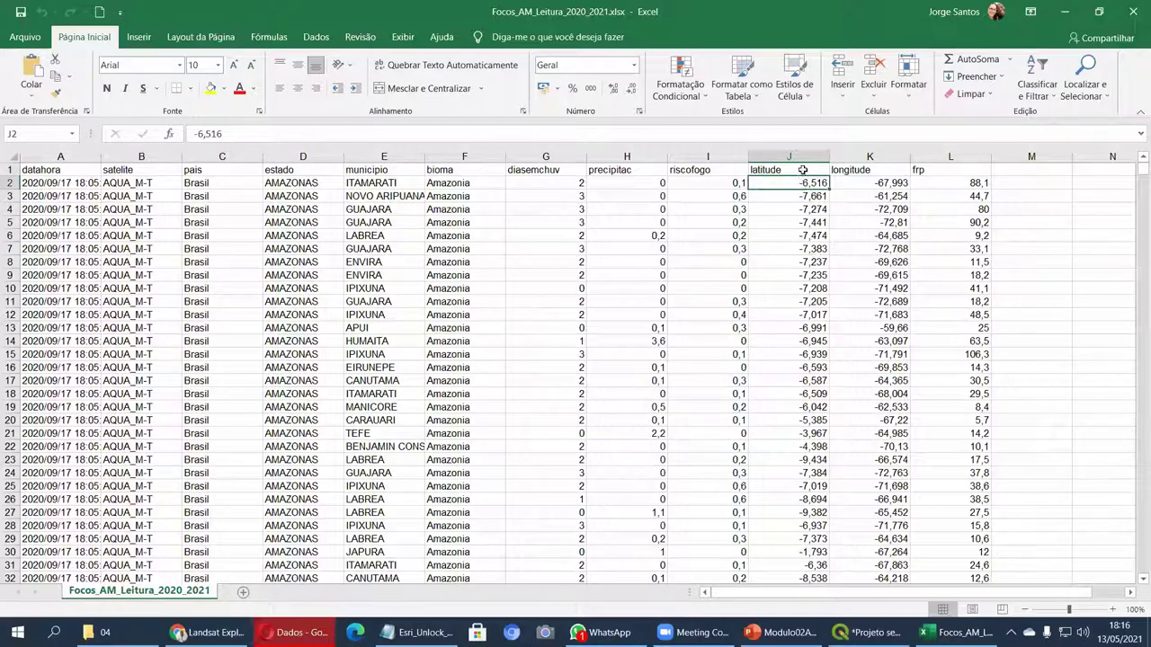
left_click(368, 184)
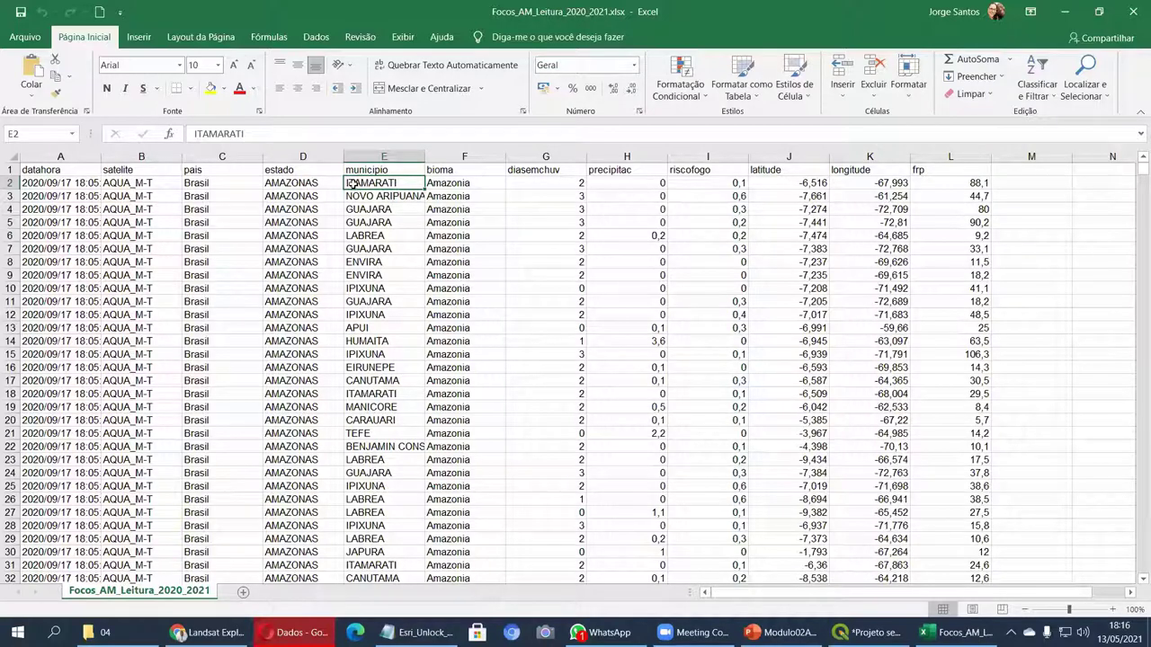
left_click(868, 633)
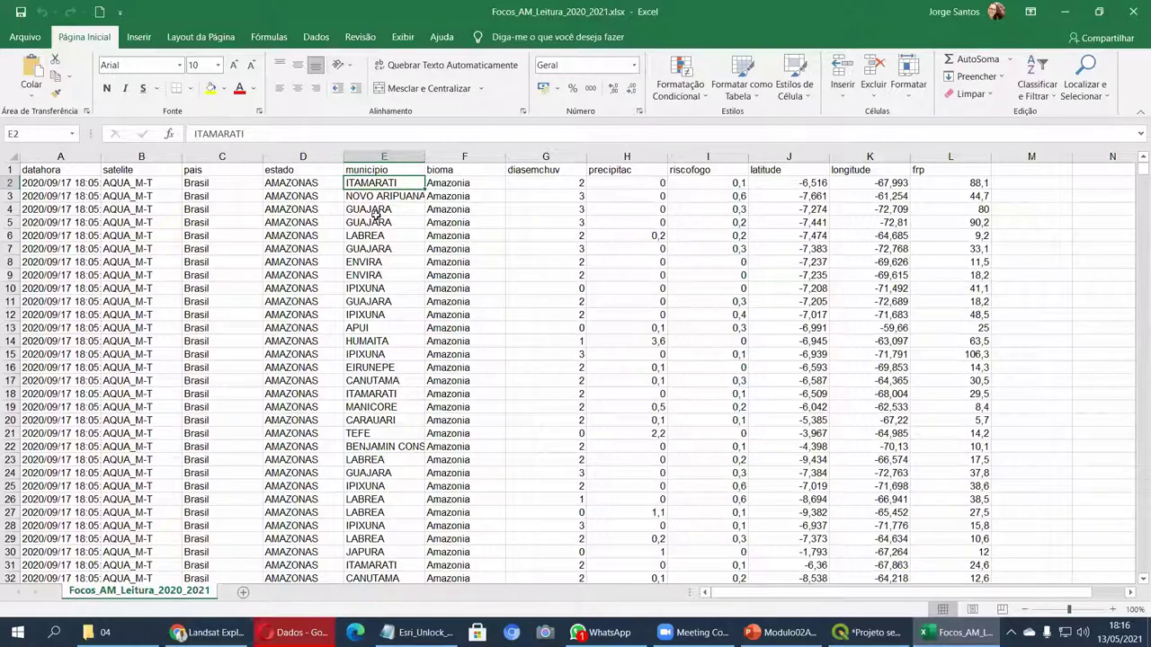
left_click(382, 443)
left_click(361, 461)
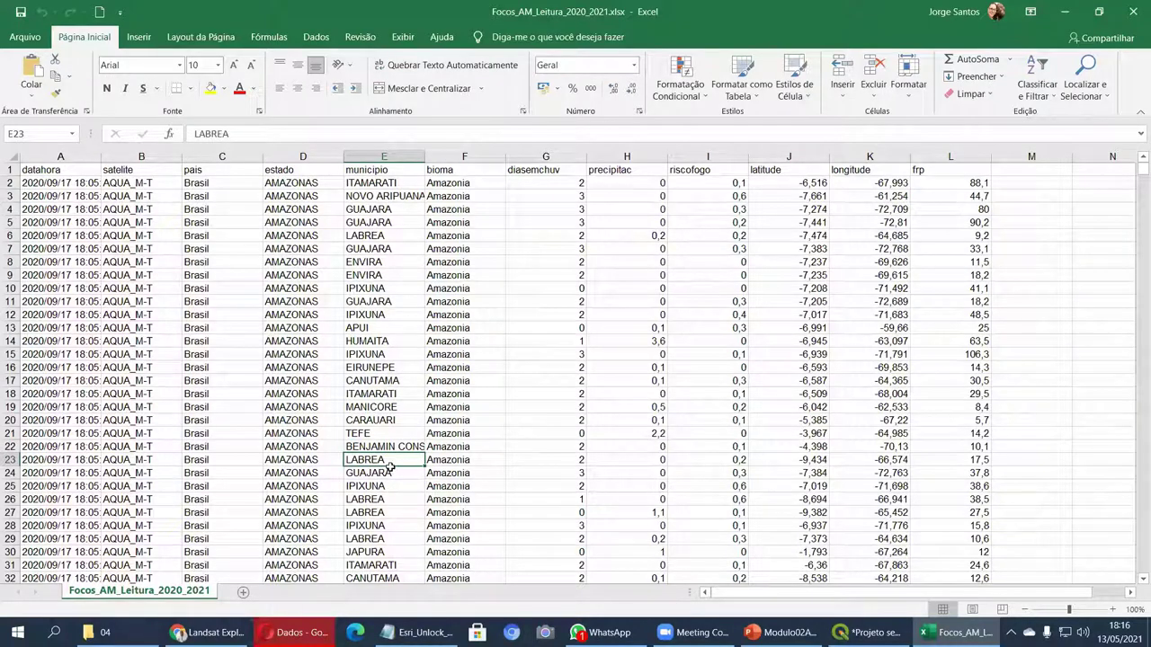
scroll(488, 513, "down", 4)
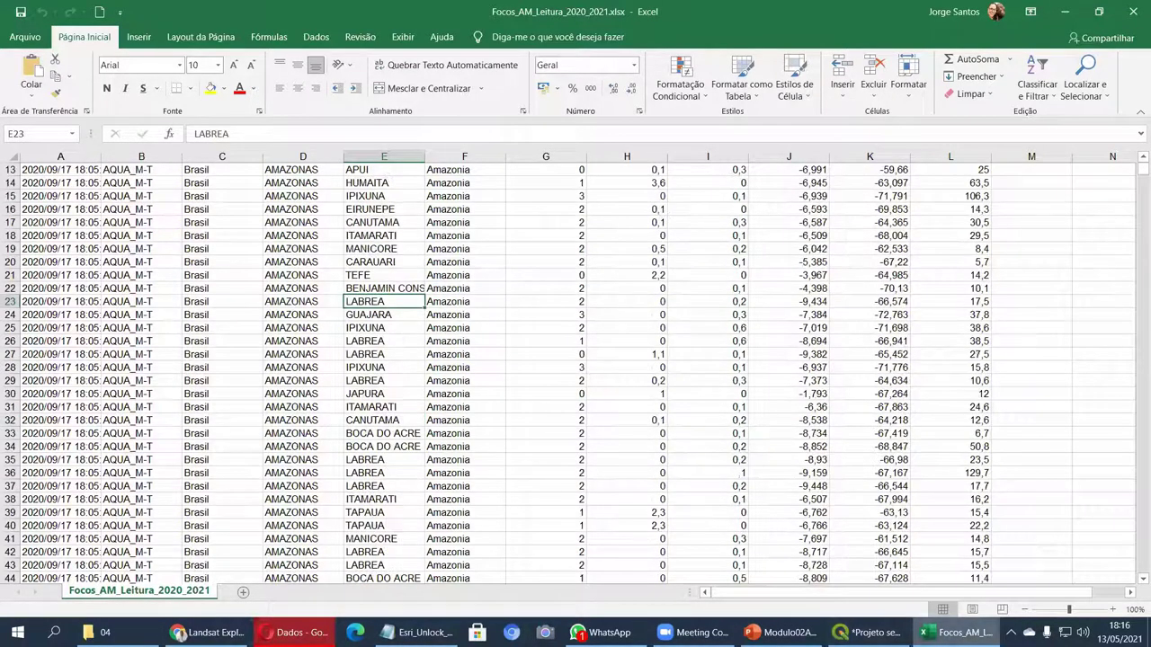
Step: Switch back to QGIS and load BR_Municipios_2020.shp from the base_cart folder
left_click(863, 632)
scroll(468, 449, "down", 6)
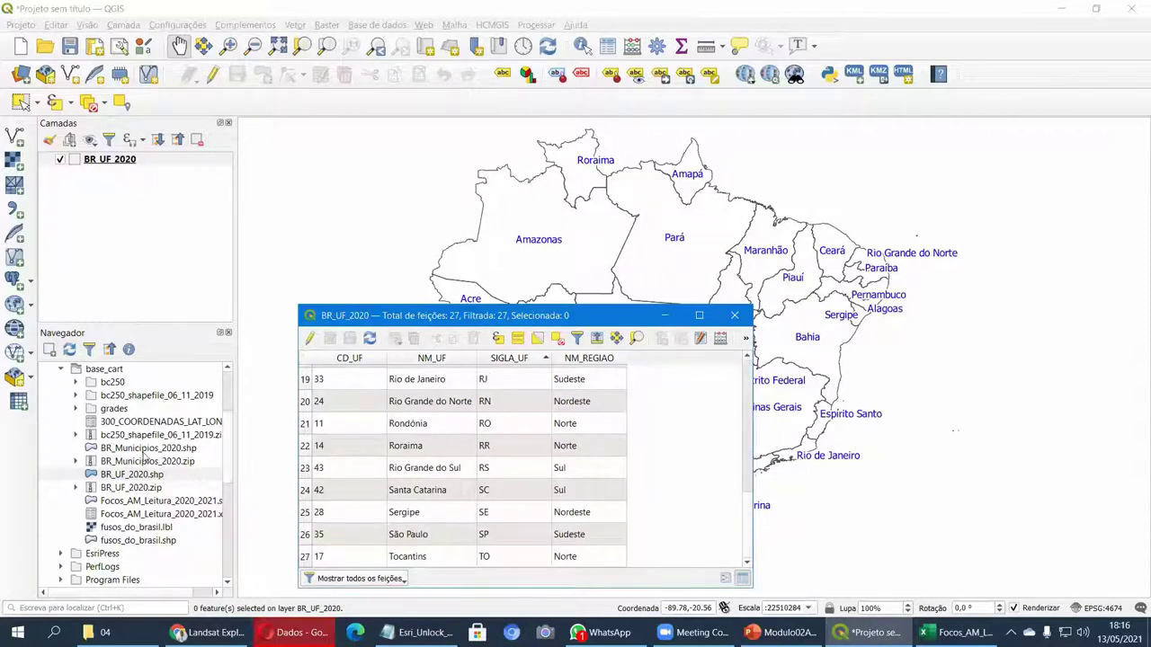
double_click(135, 447)
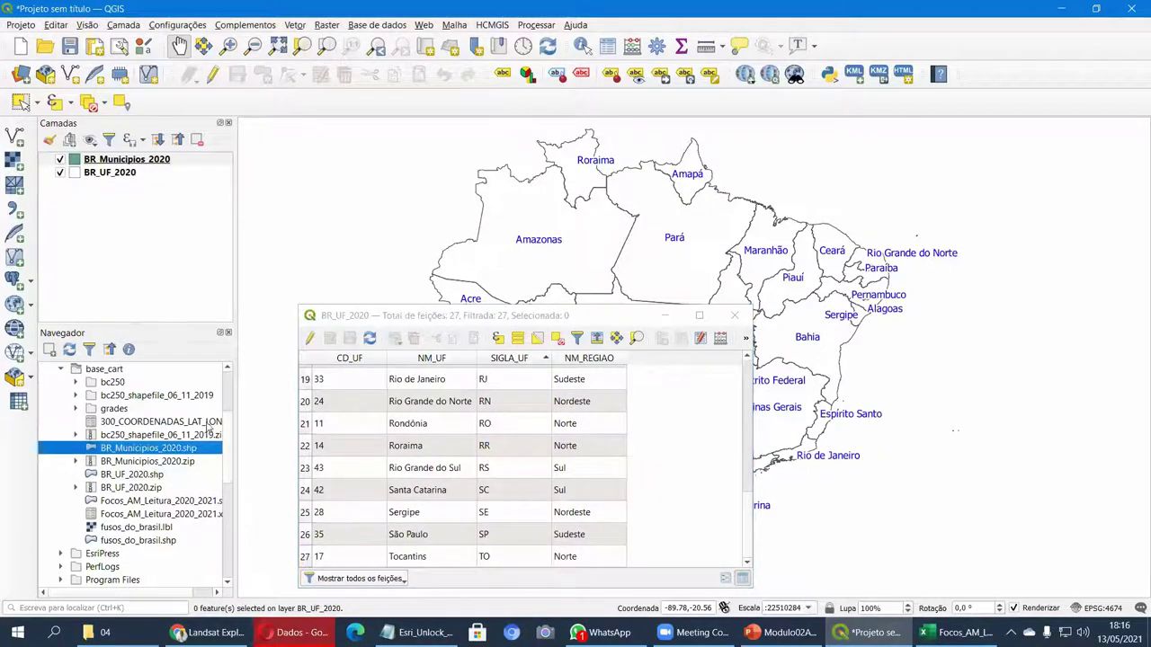
Step: Replace the open state table with the BR_Municipios_2020 attribute table, undocked as a floating window
left_click(166, 160)
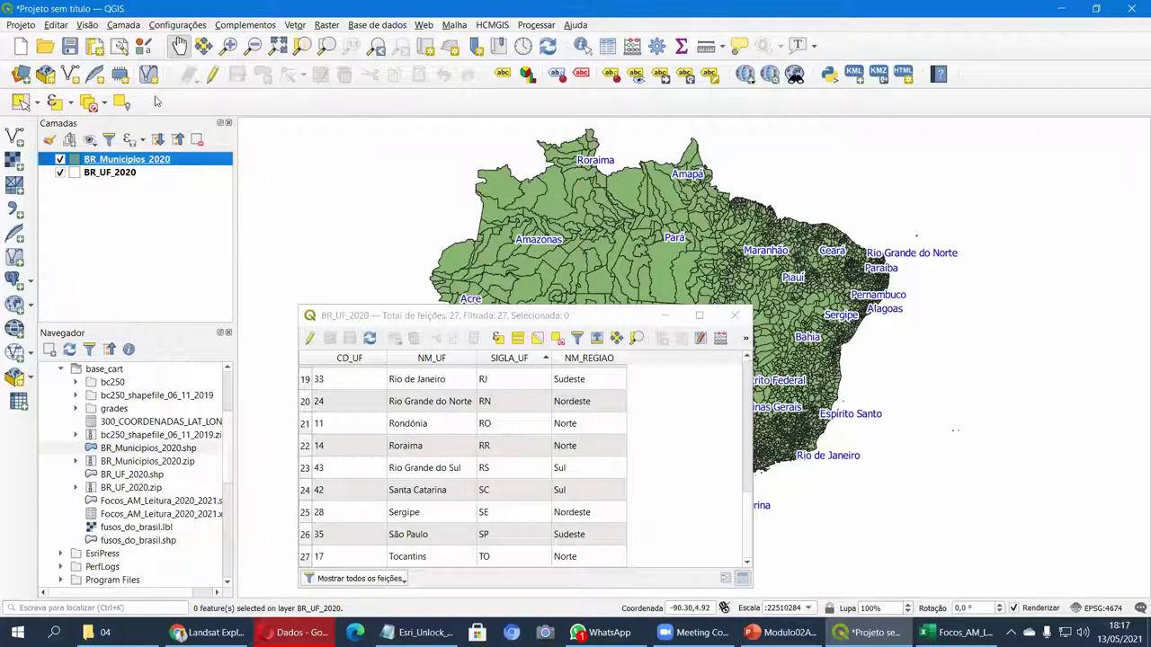
right_click(171, 160)
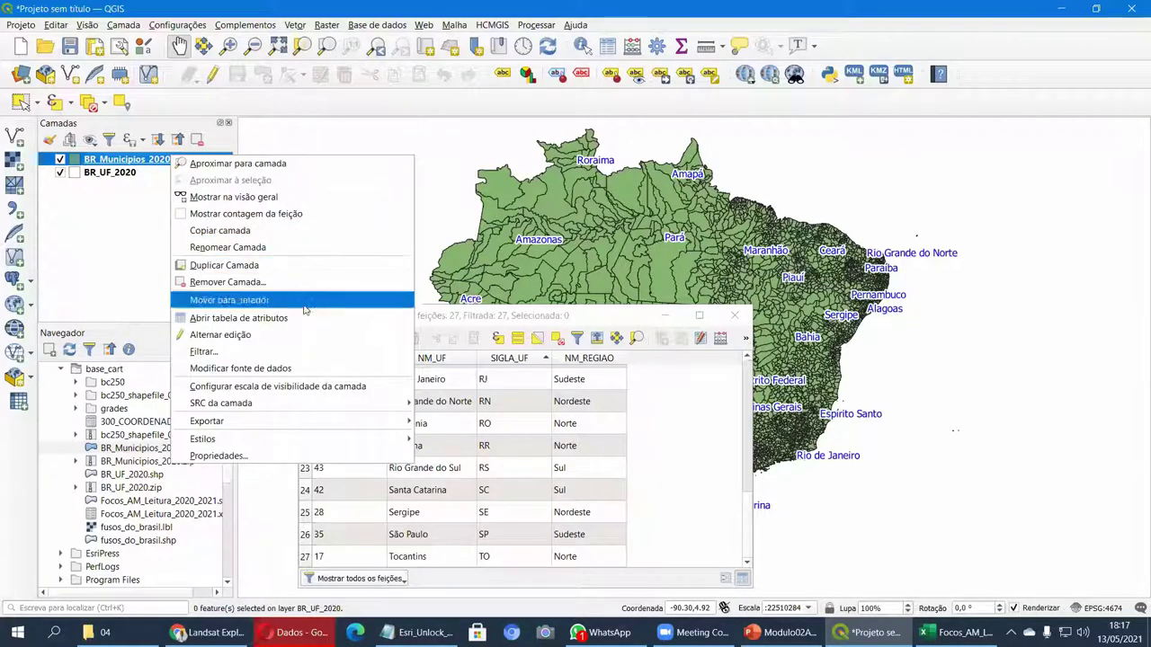
left_click(236, 318)
left_click(735, 316)
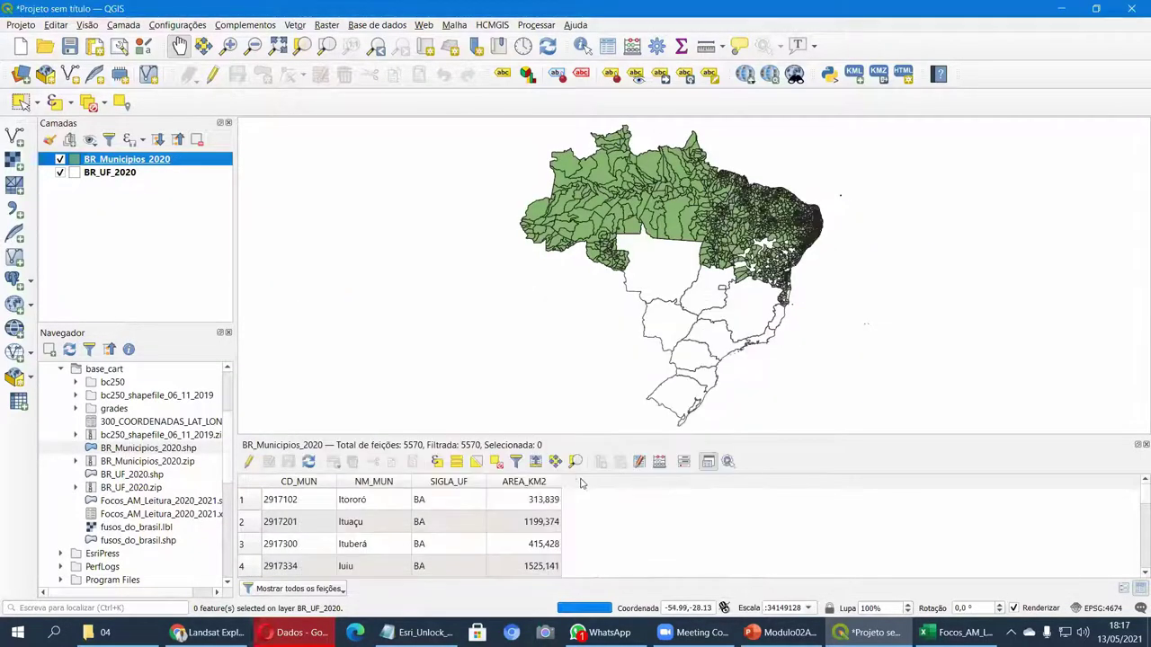
left_click(708, 463)
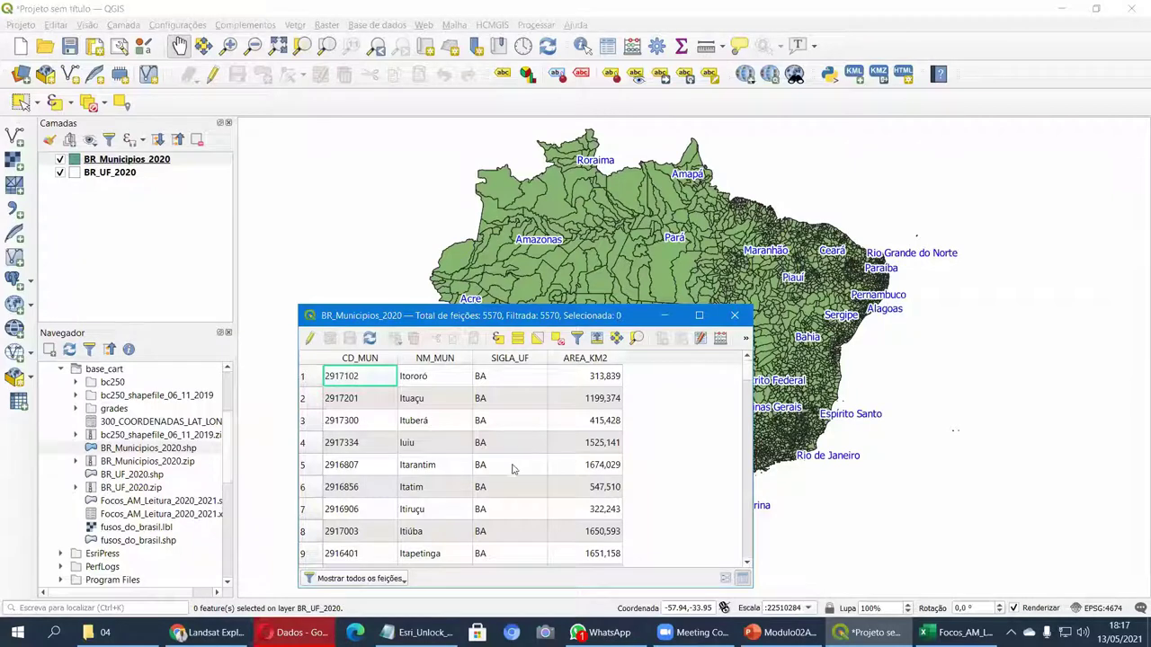
left_click(610, 632)
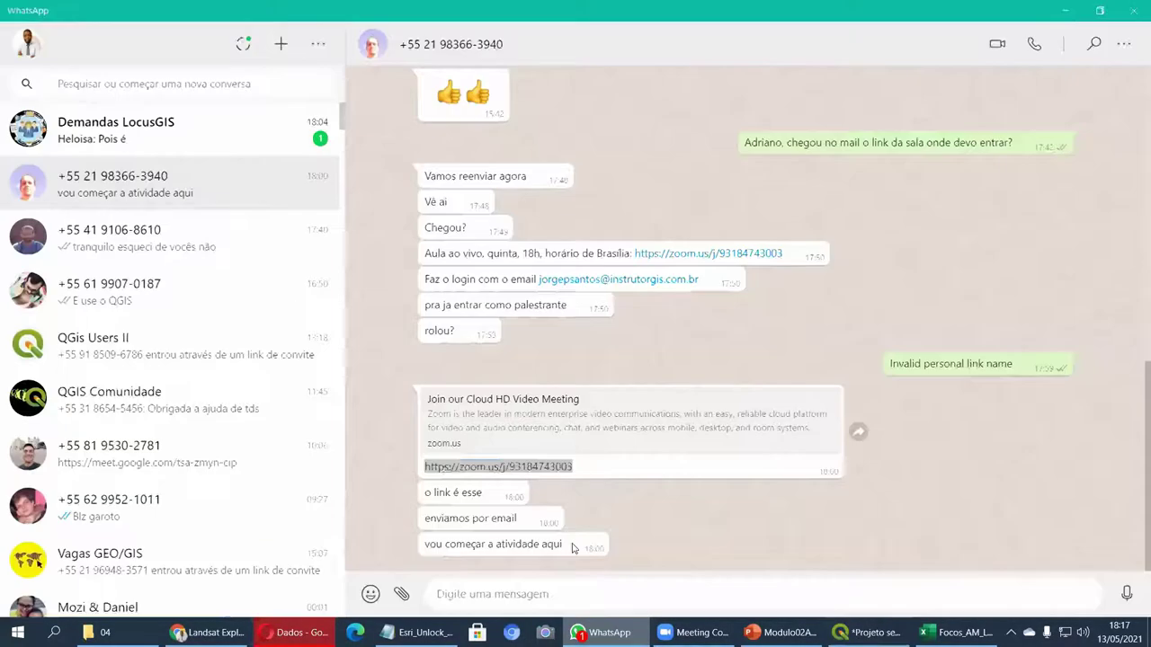
left_click(1066, 10)
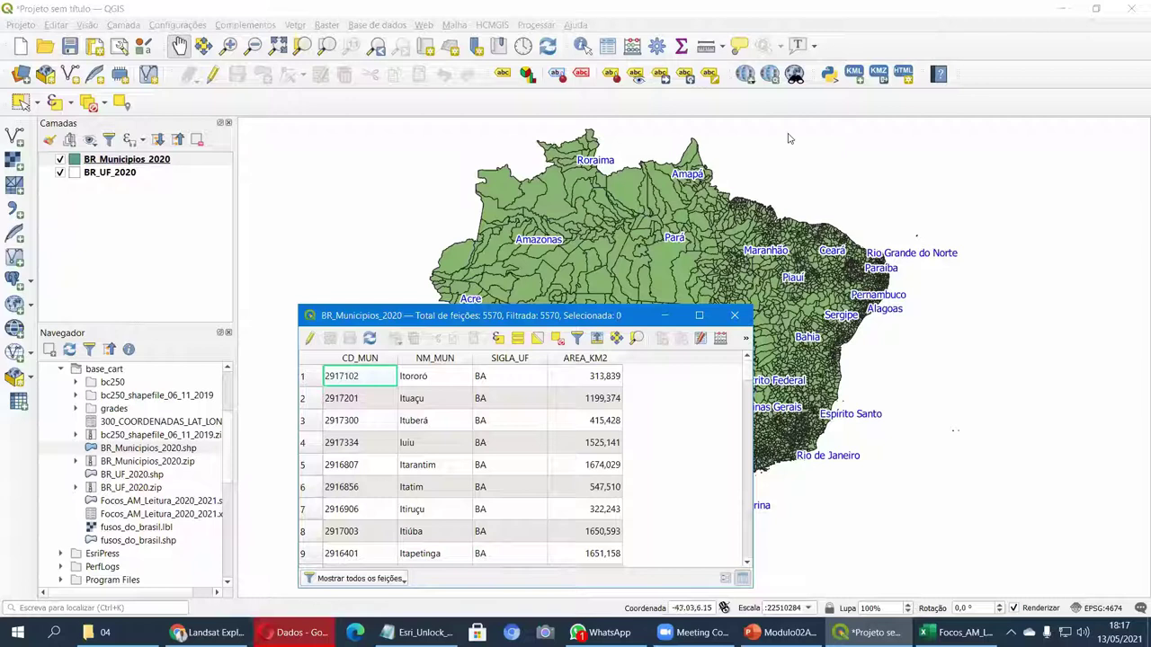
left_click(788, 139)
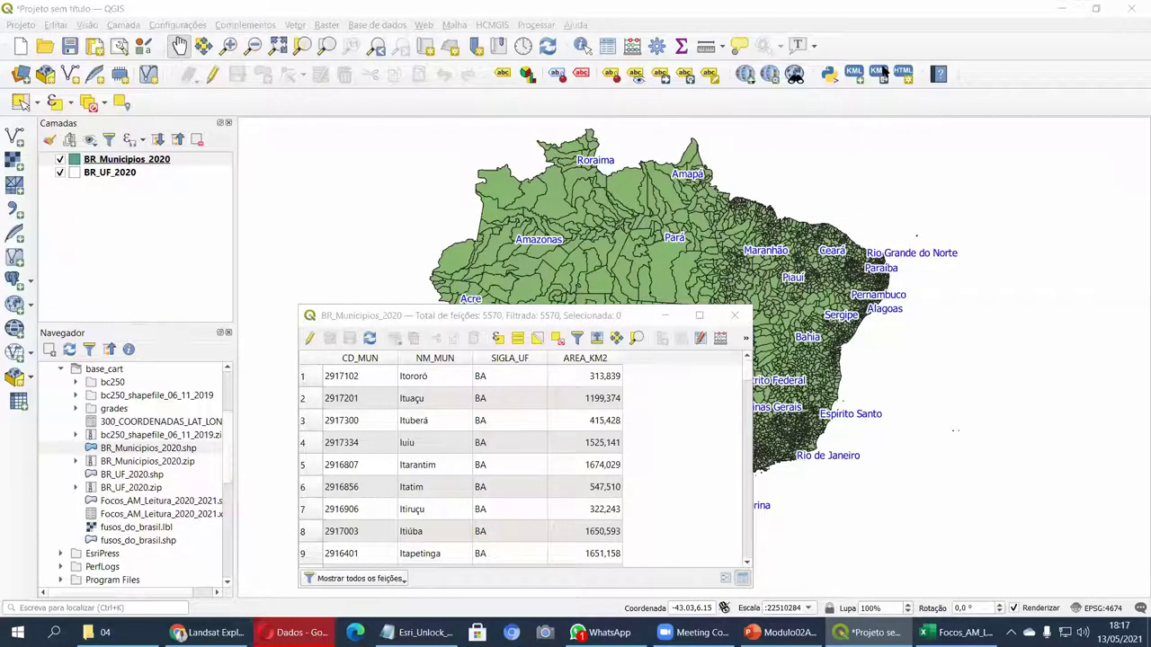
Step: Move the floating BR_Municipios_2020 attribute table to uncover more of the map's southern part
left_click(460, 317)
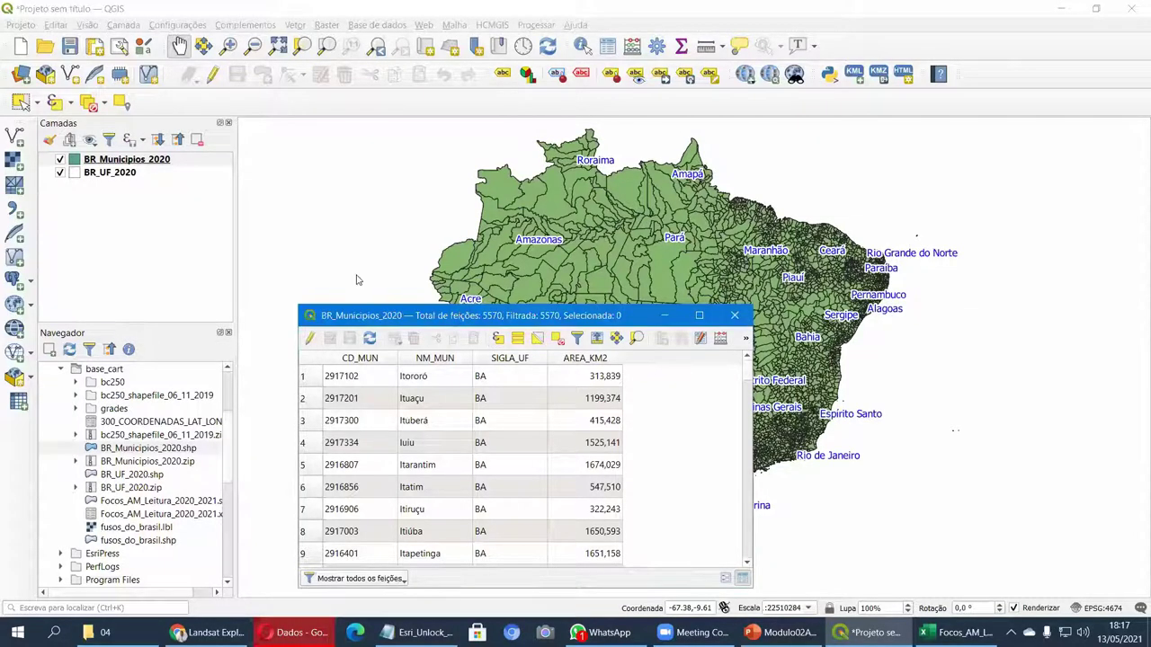
left_click_drag(356, 280, 357, 279)
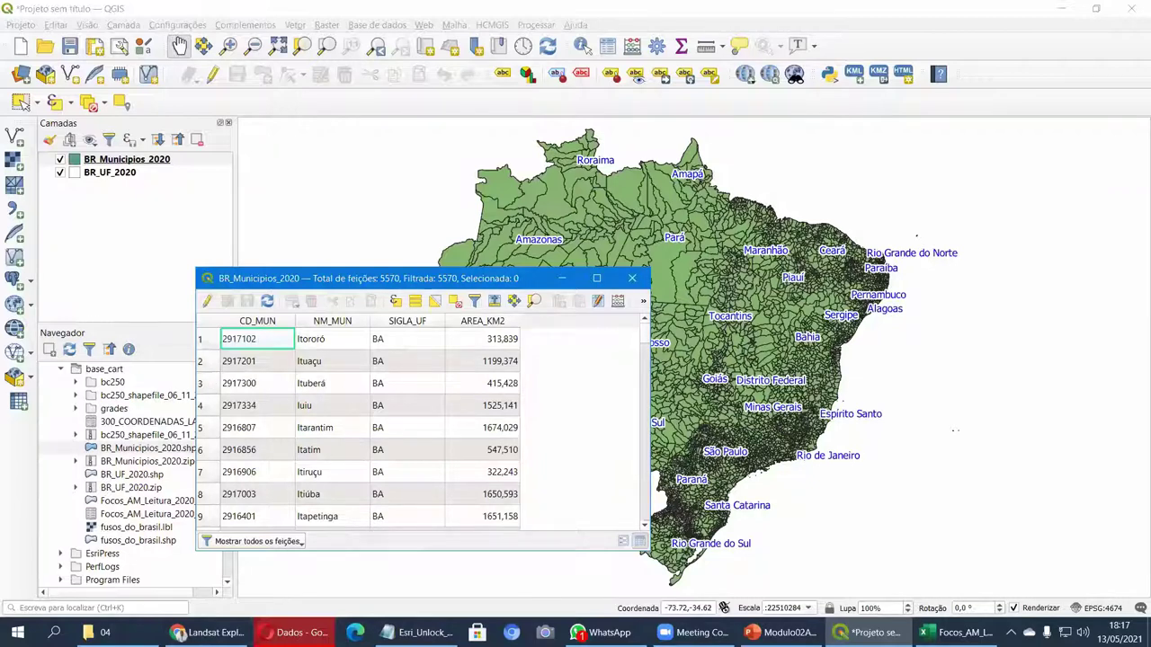
Step: Switch to File Explorer, open Dados.xlsx from the Dados folder in C:\temp\qgis\Atividade04, and close the workbook after viewing it
left_click(99, 632)
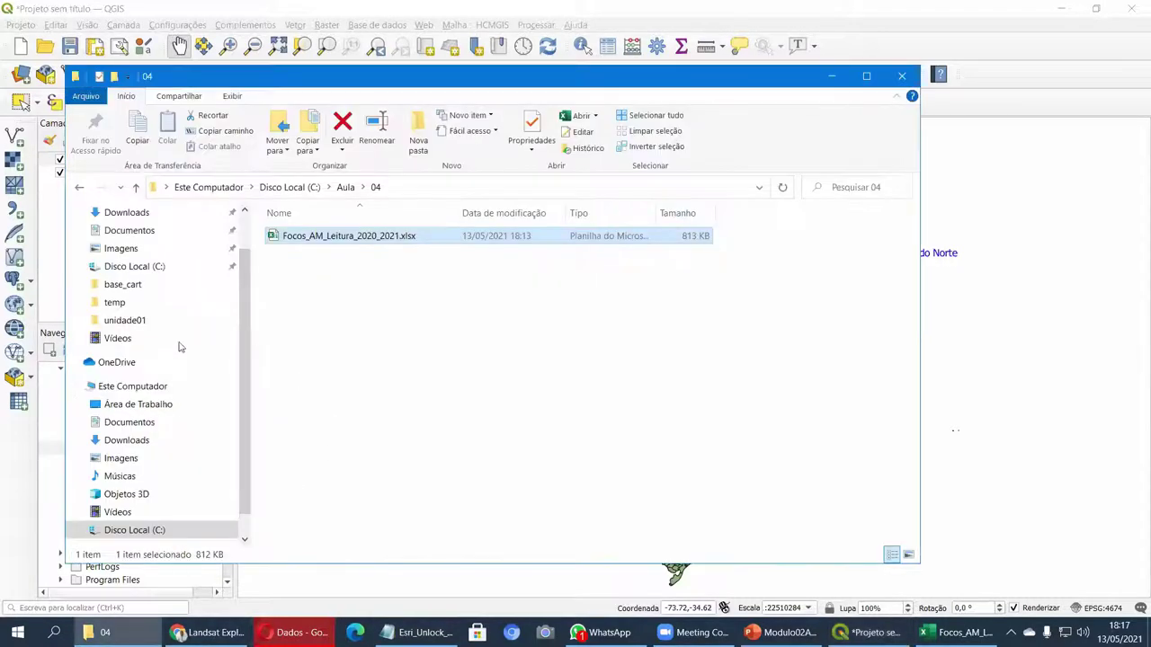
left_click(155, 531)
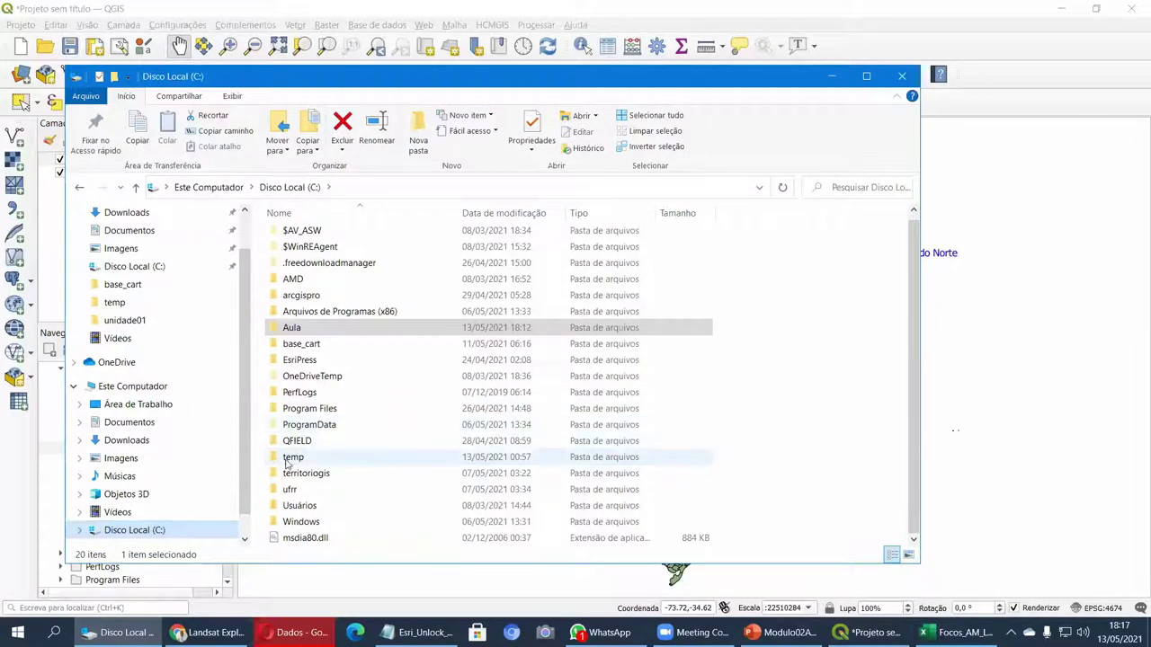
double_click(293, 459)
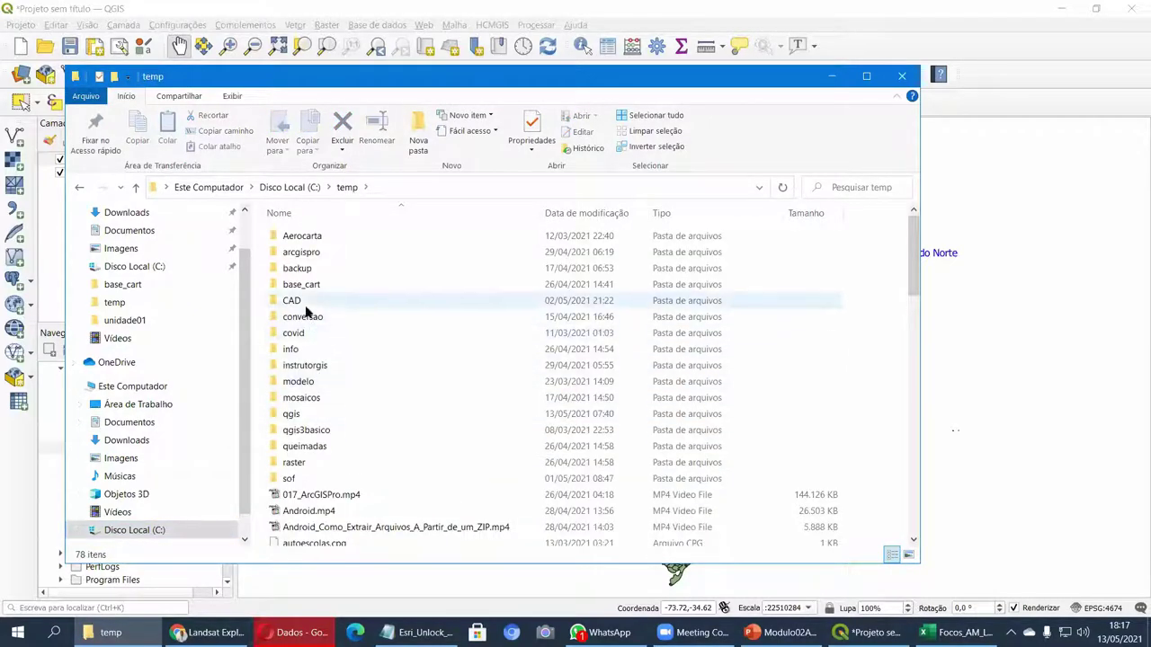
left_click(299, 414)
double_click(300, 415)
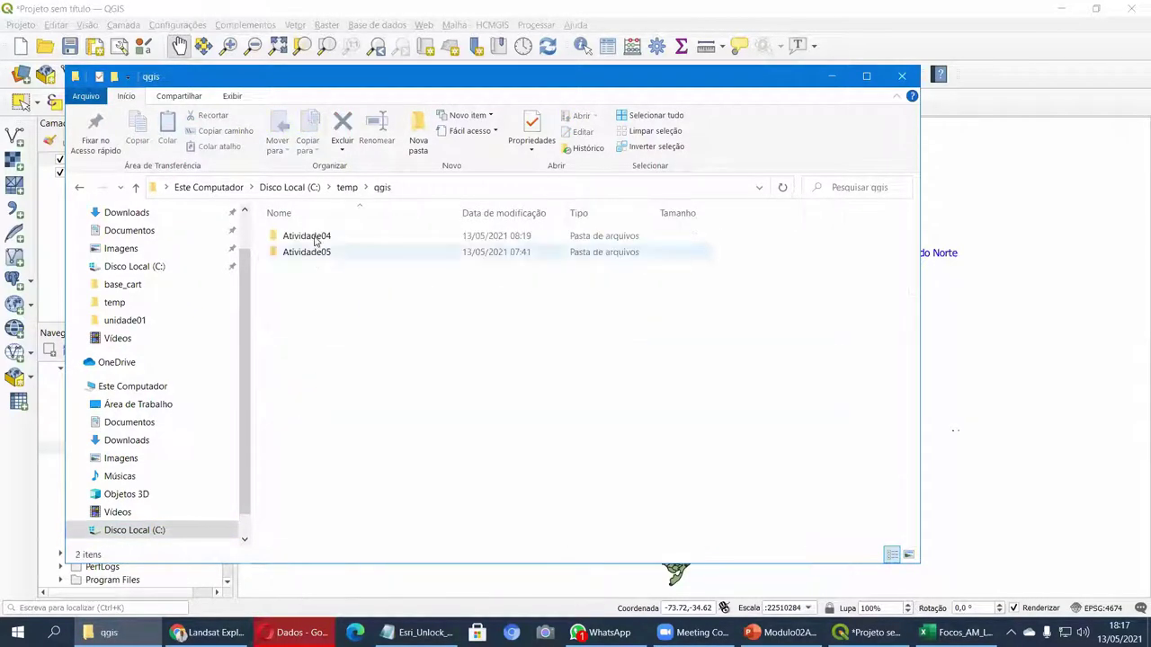
double_click(295, 235)
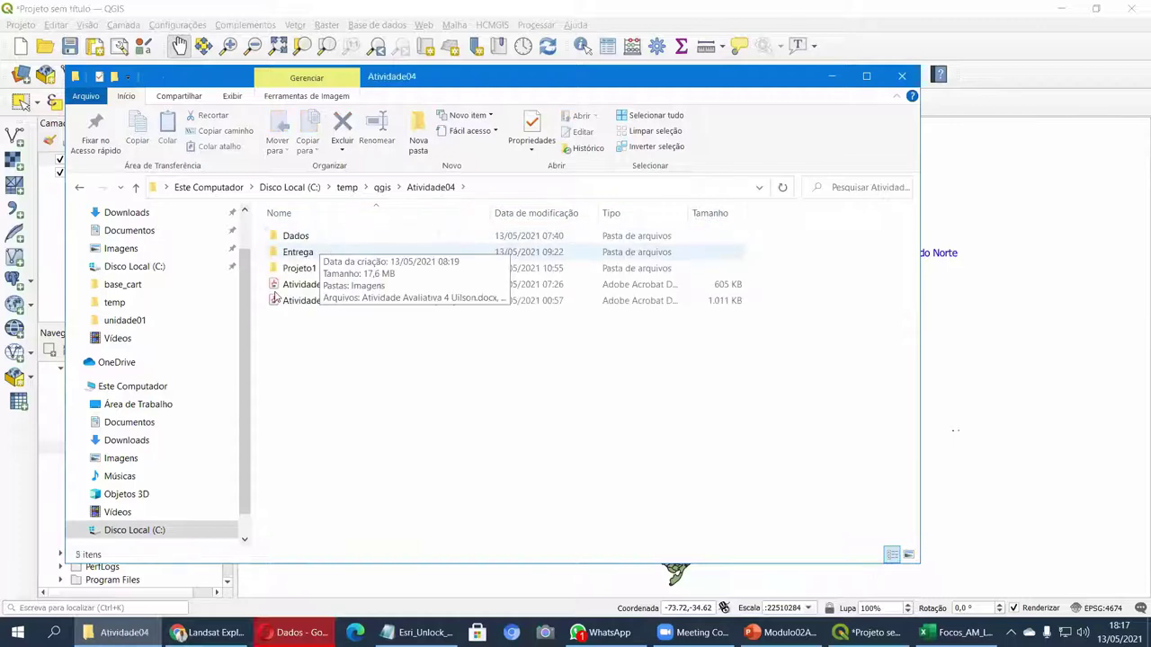
double_click(292, 236)
double_click(297, 256)
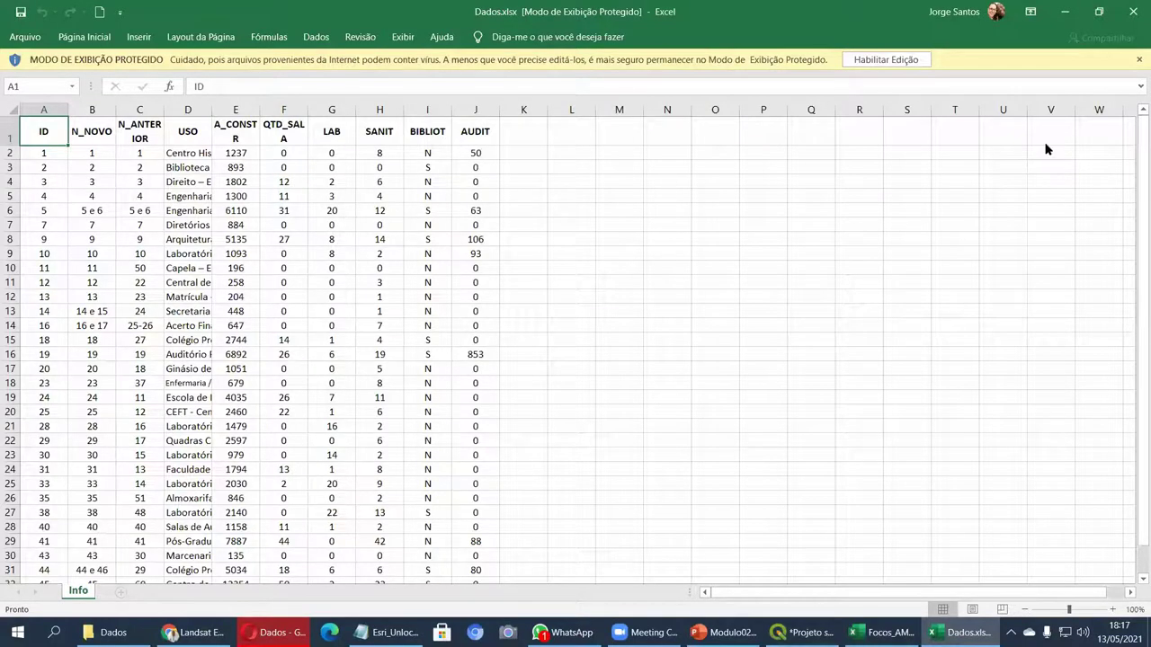
left_click(1133, 11)
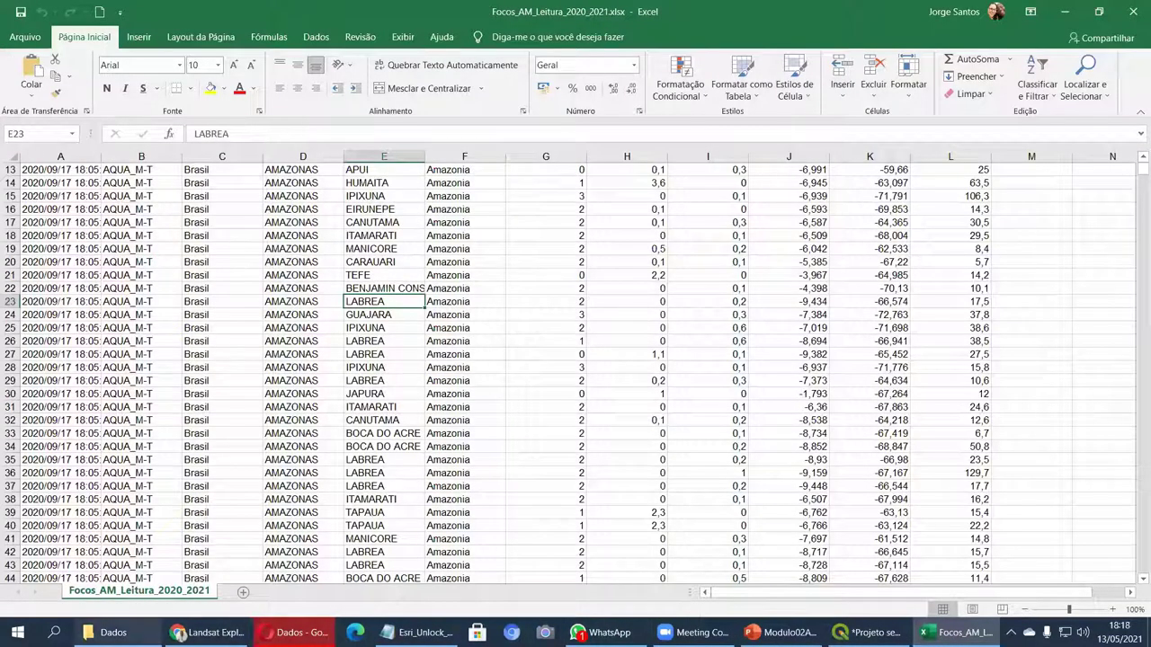
Step: Open Amazonas.csv from the Atividade04\Projeto1\Dados_CSV folder and inspect its first POP and CODMUN values
left_click(104, 632)
left_click(430, 187)
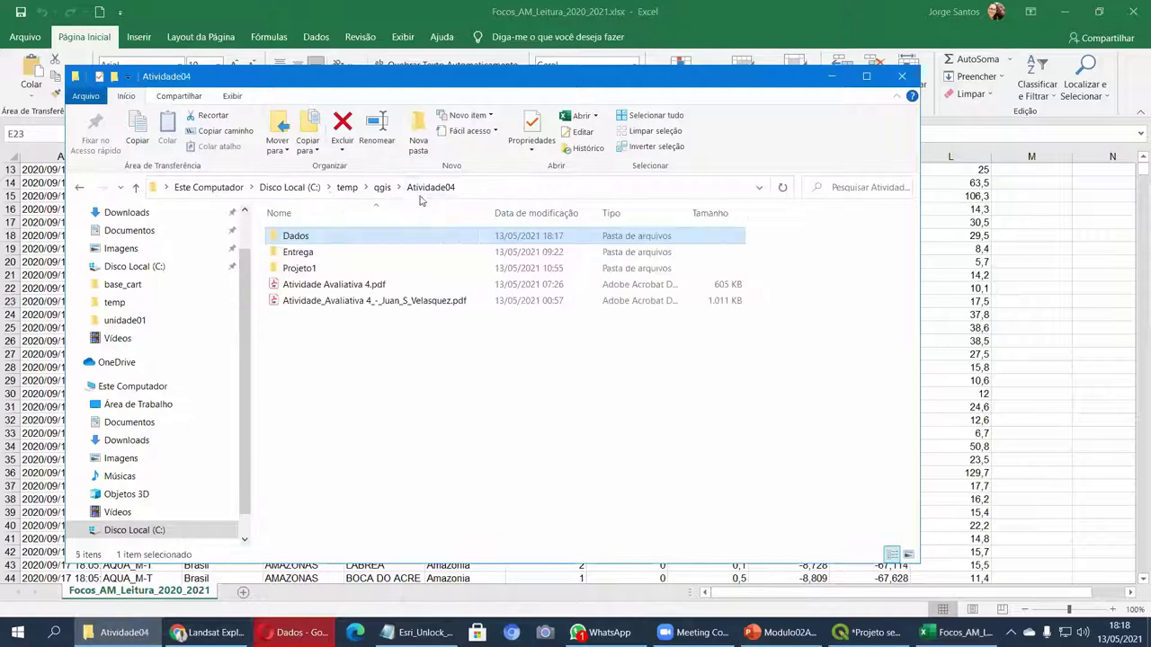
double_click(294, 267)
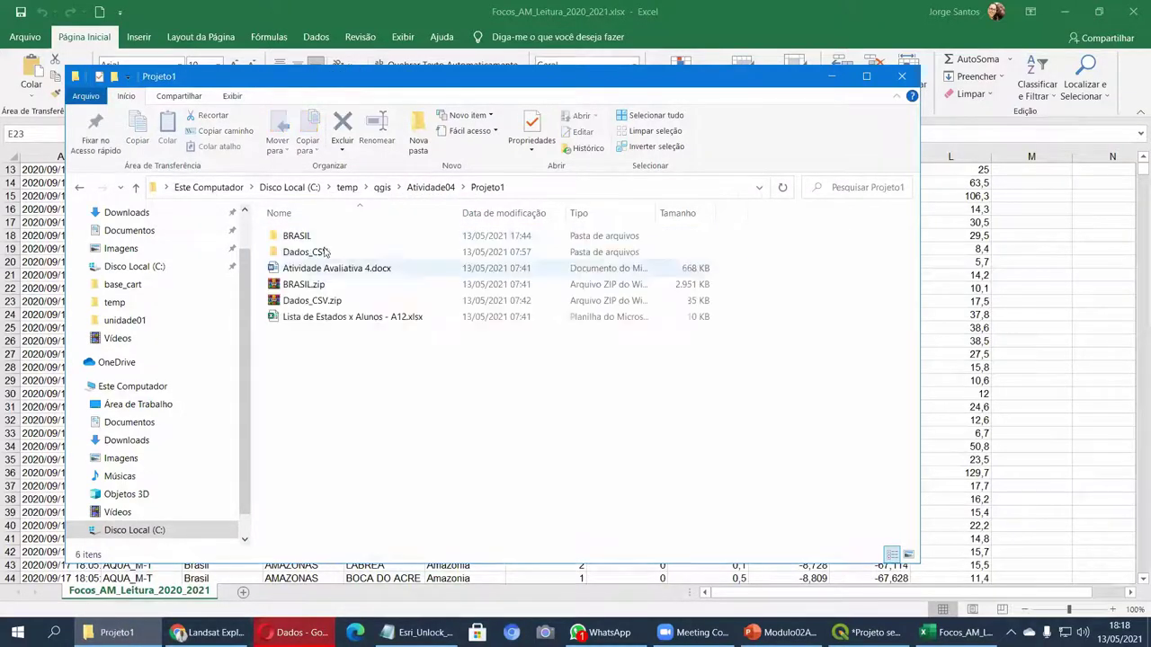
double_click(297, 255)
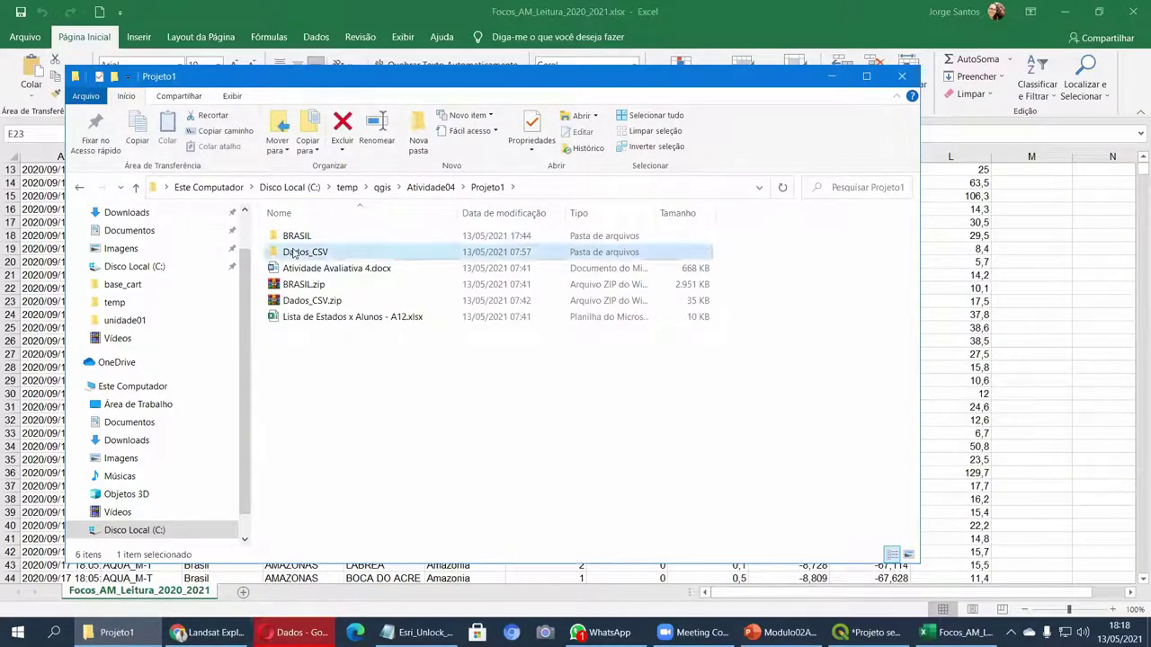
scroll(396, 332, "down", 2)
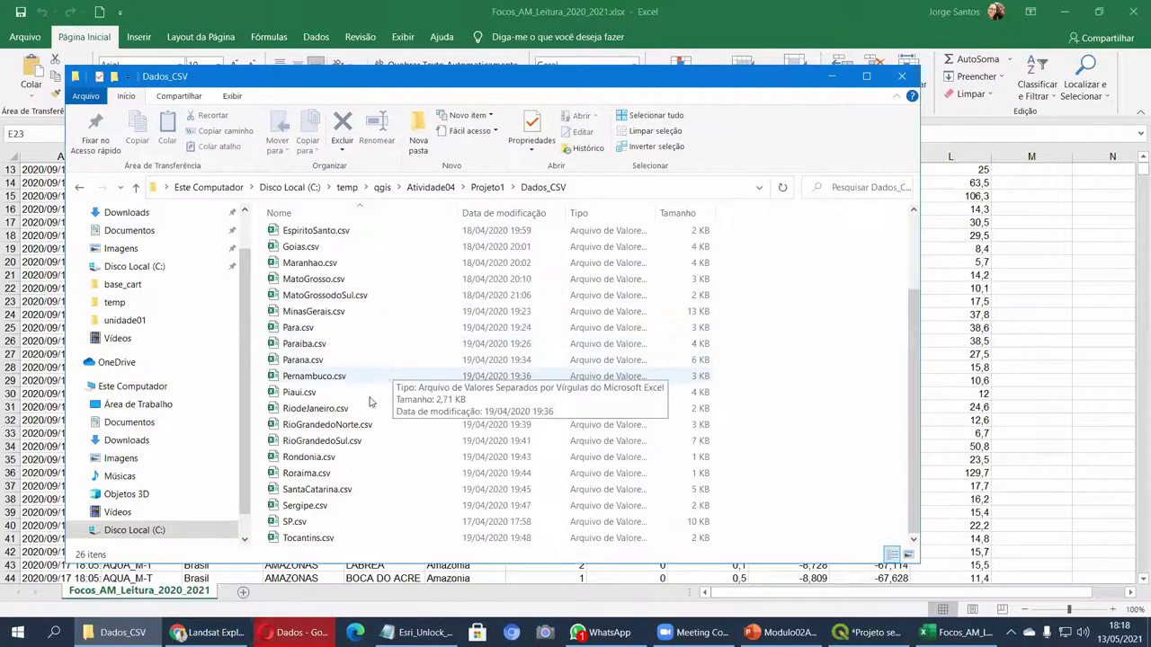
scroll(314, 304, "up", 2)
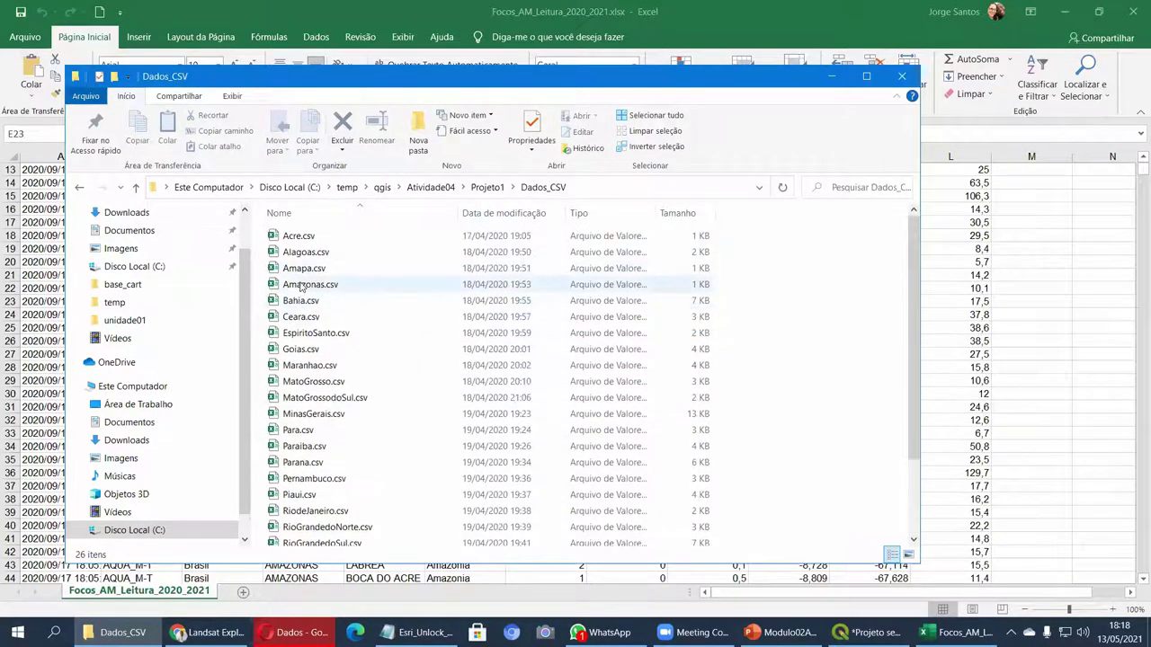
left_click(301, 285)
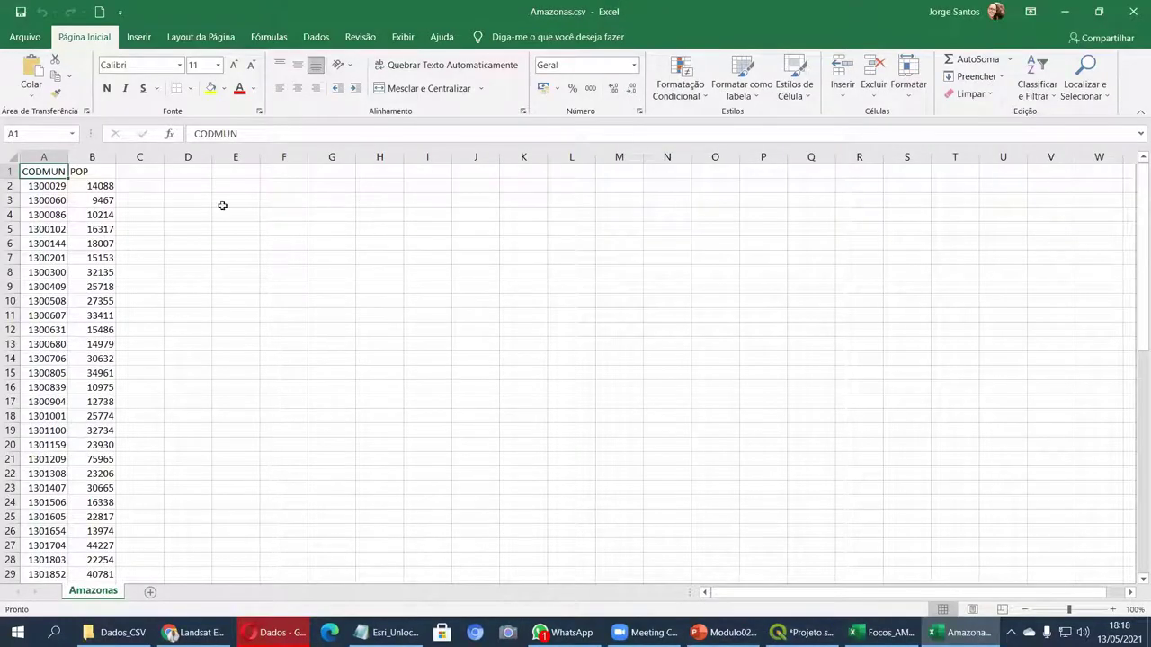
left_click(92, 185)
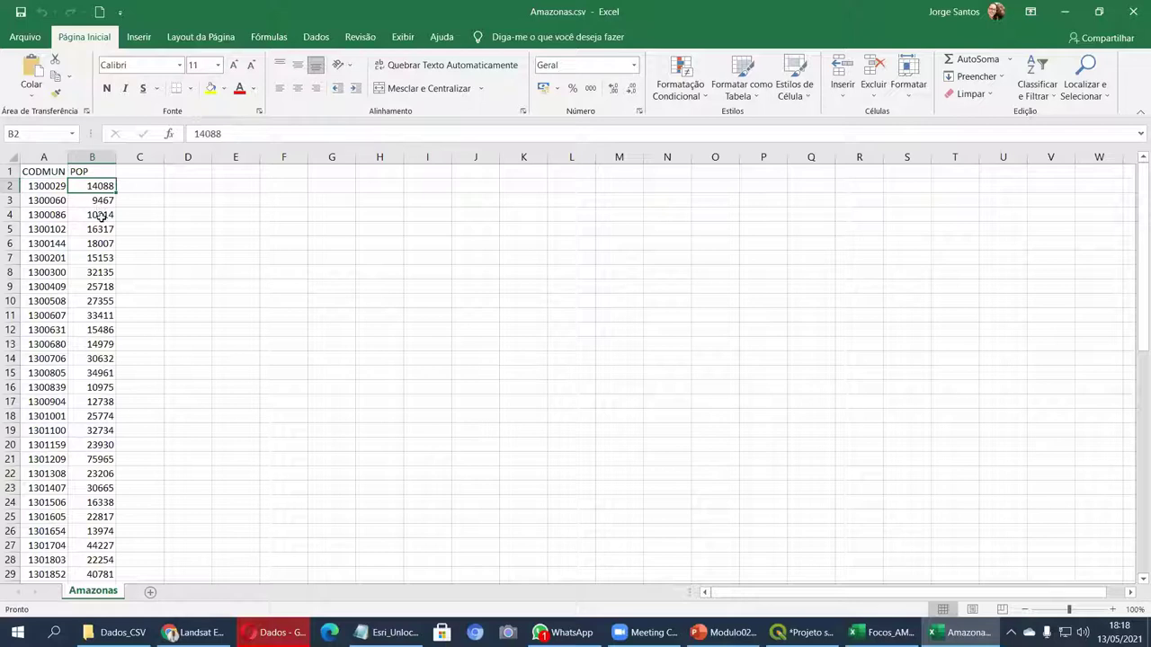
left_click(39, 187)
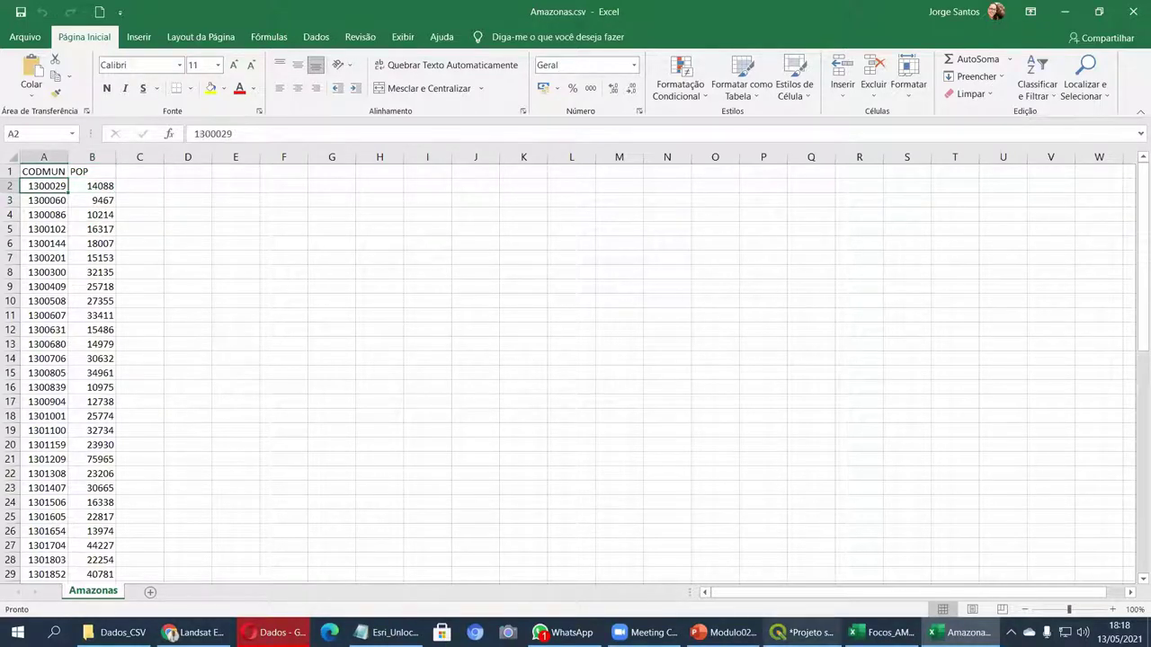
Step: Switch to QGIS, sort the BR_Municipios_2020 attribute table by SIGLA_UF and select the row for Jutaí in AM
mouse_move(800, 632)
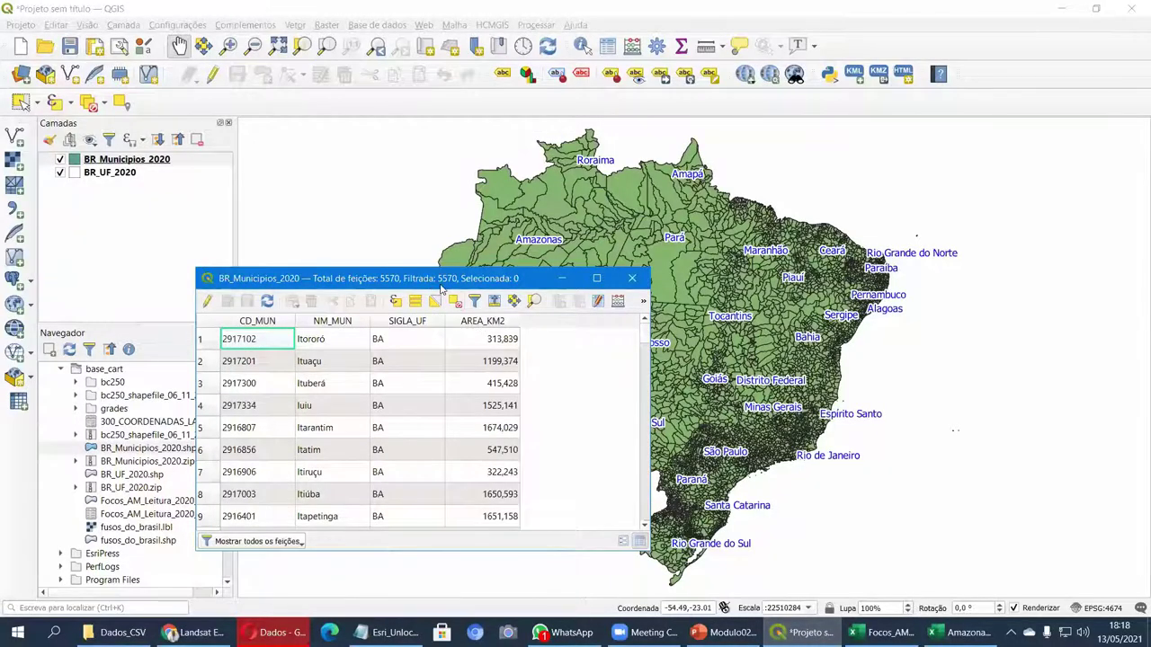
left_click(409, 321)
scroll(452, 383, "down", 20)
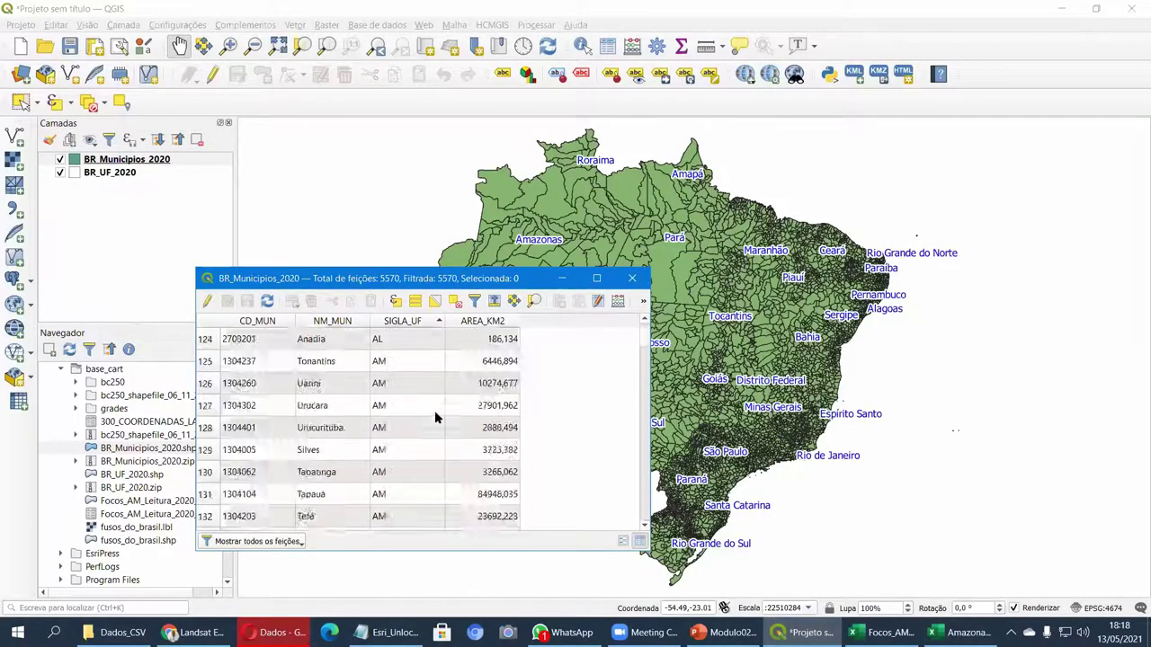
scroll(437, 417, "down", 5)
left_click(204, 364)
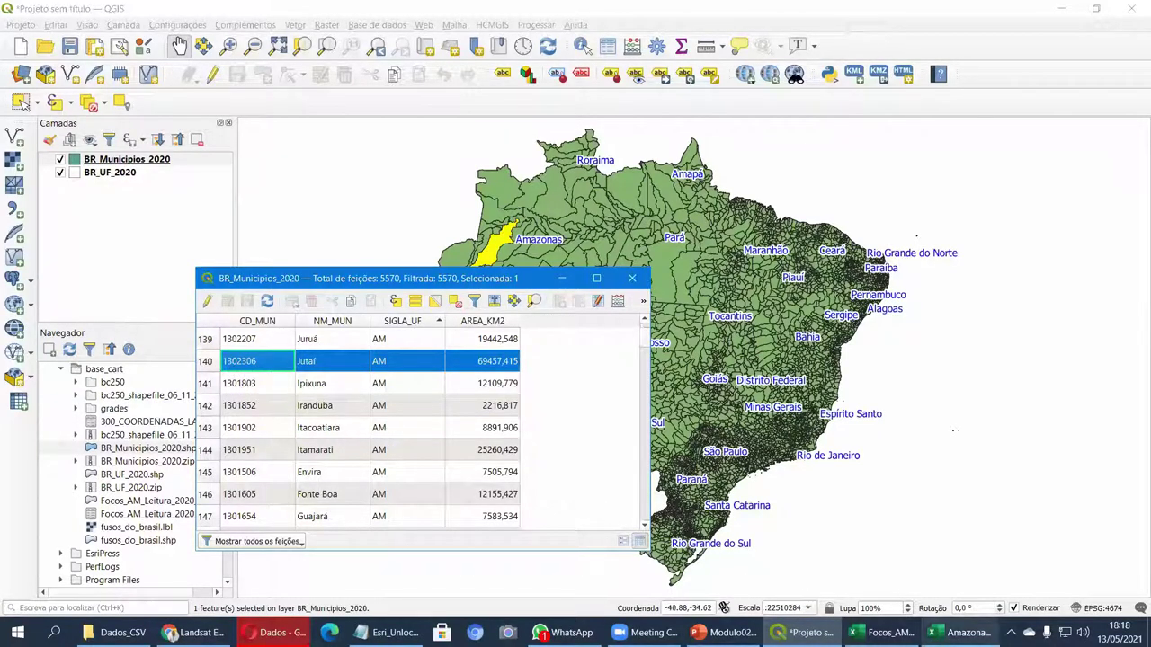
Step: Switch to Amazonas.csv in Excel, reduce it to a floating window and reposition that window over QGIS
mouse_move(886, 633)
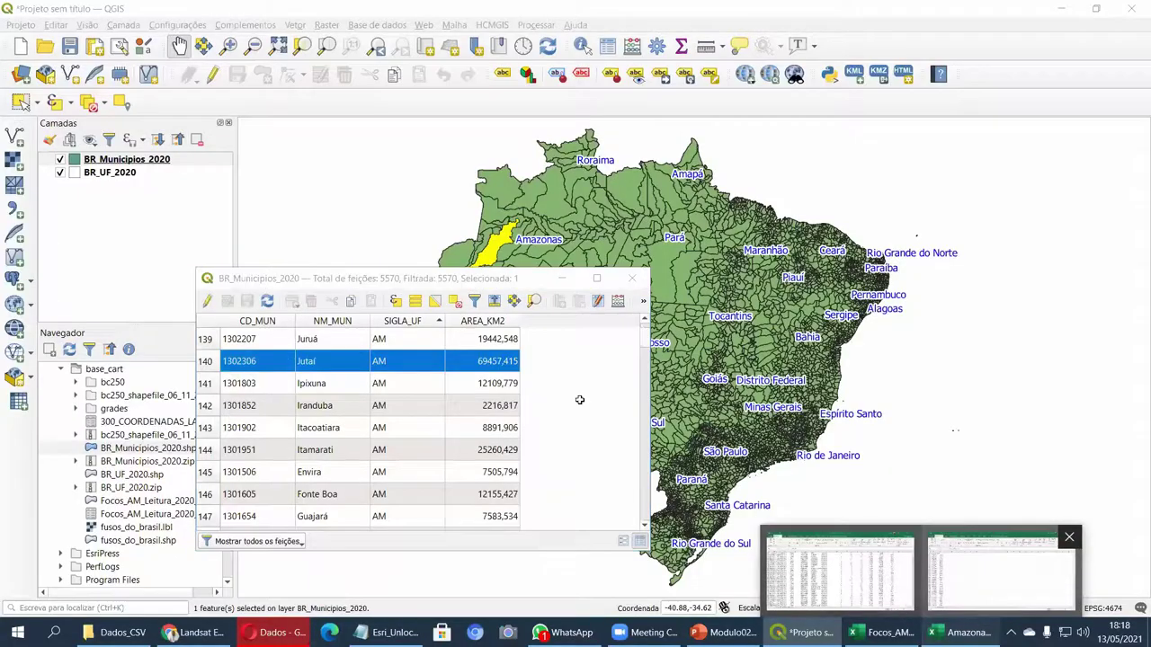
left_click(1000, 573)
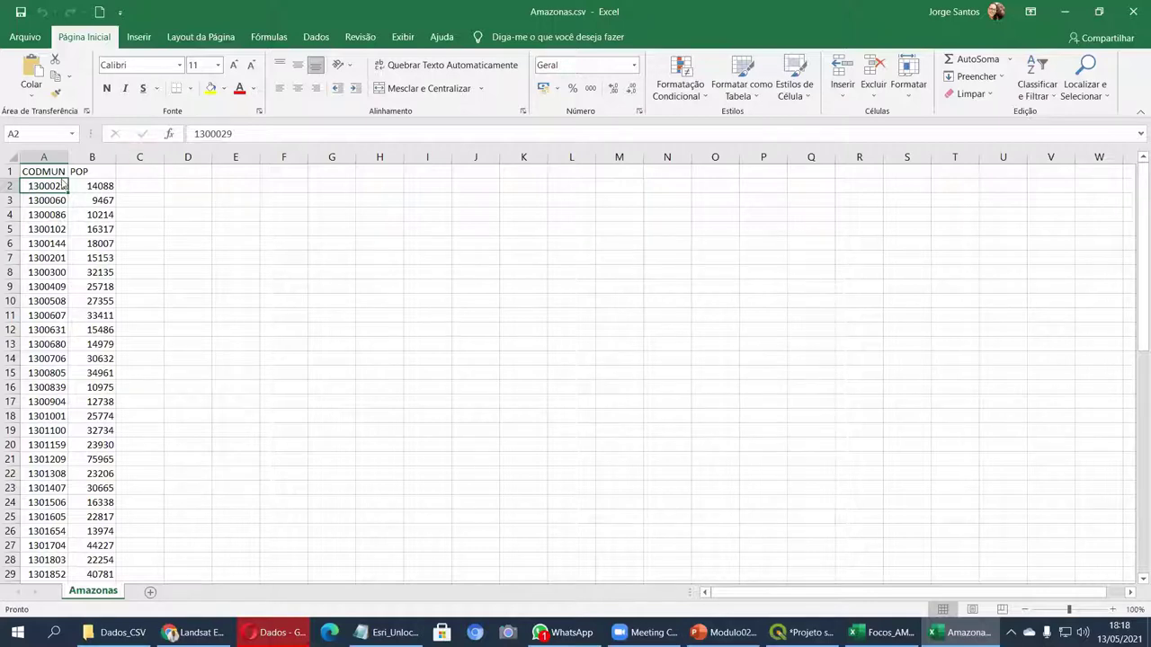
left_click(1099, 12)
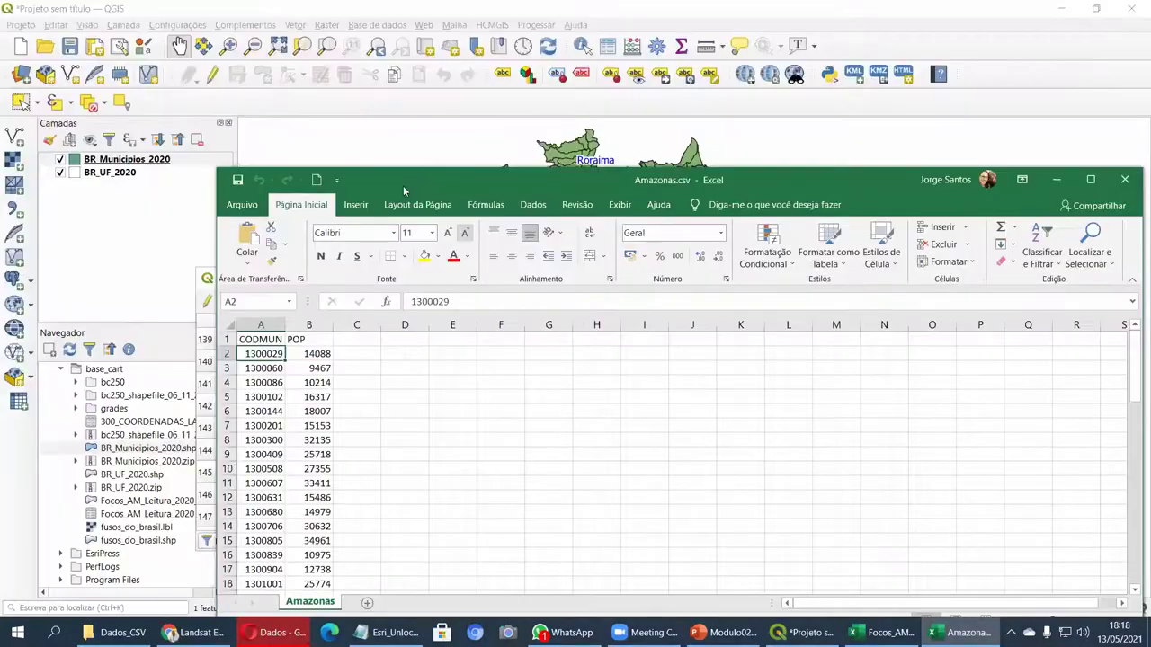
left_click_drag(418, 179, 331, 144)
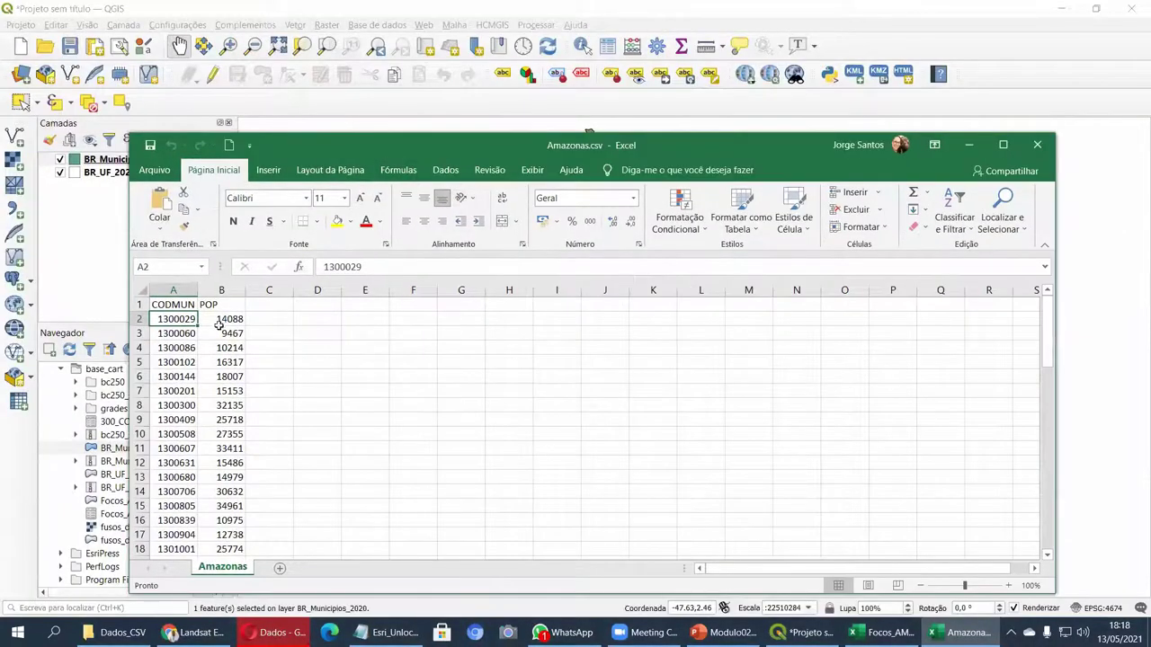
Step: Examine the municipality codes in the CODMUN column of Amazonas.csv and their matching POP values
left_click(223, 318)
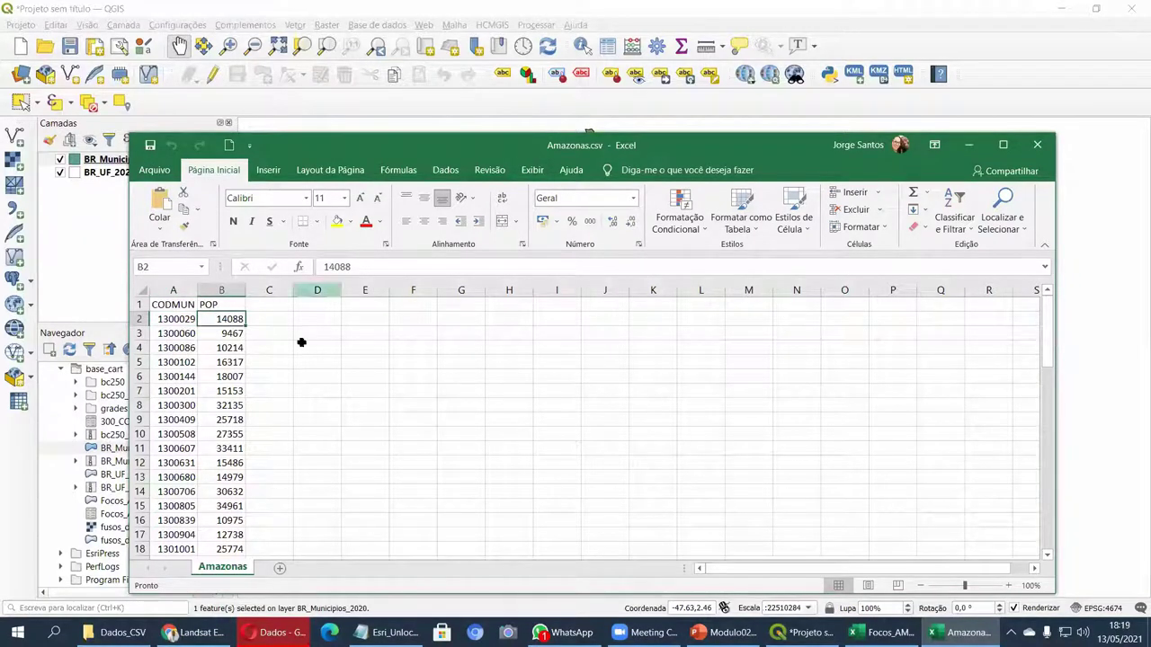
left_click(164, 319)
left_click(225, 322)
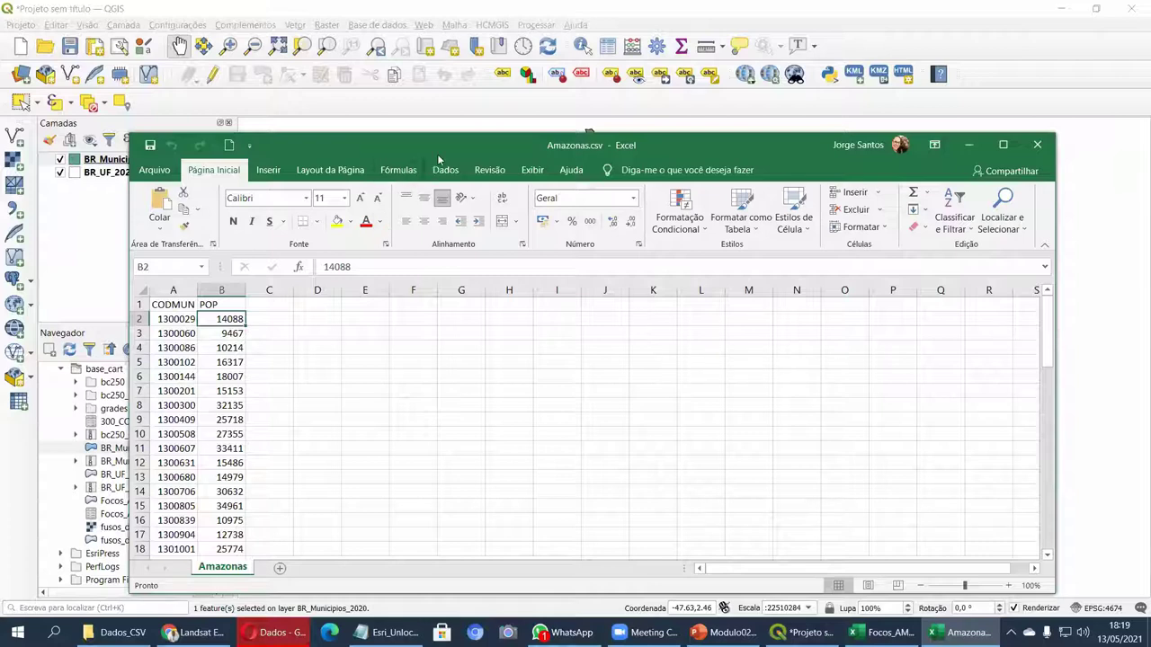
left_click_drag(435, 152, 380, 131)
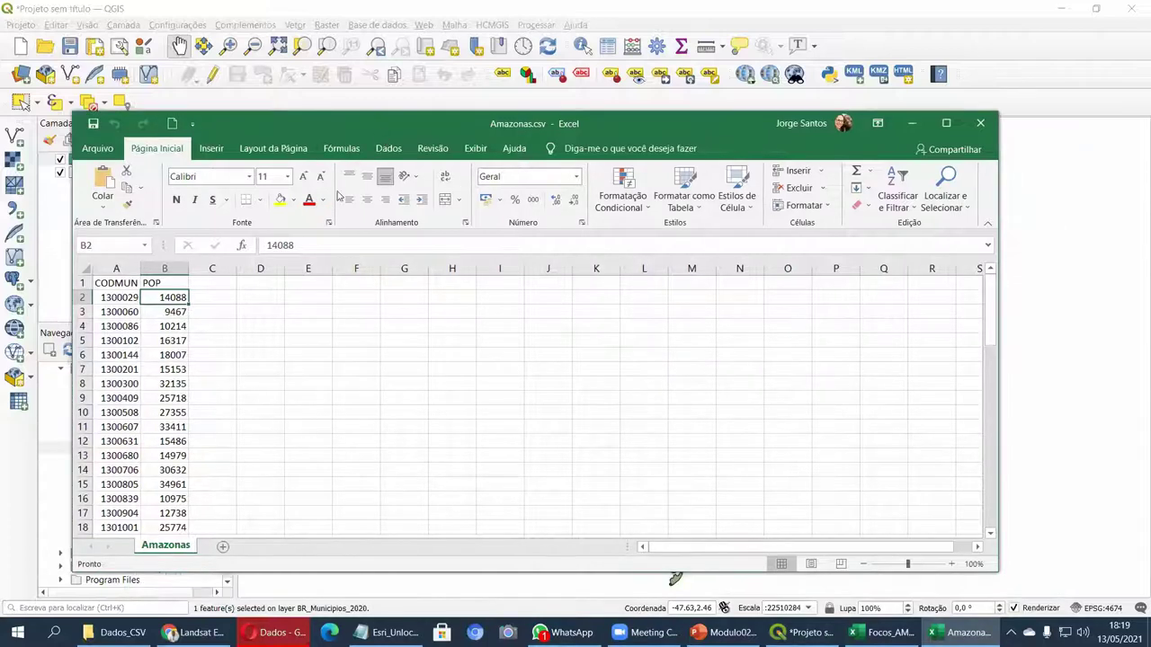
left_click(130, 296)
left_click(101, 316)
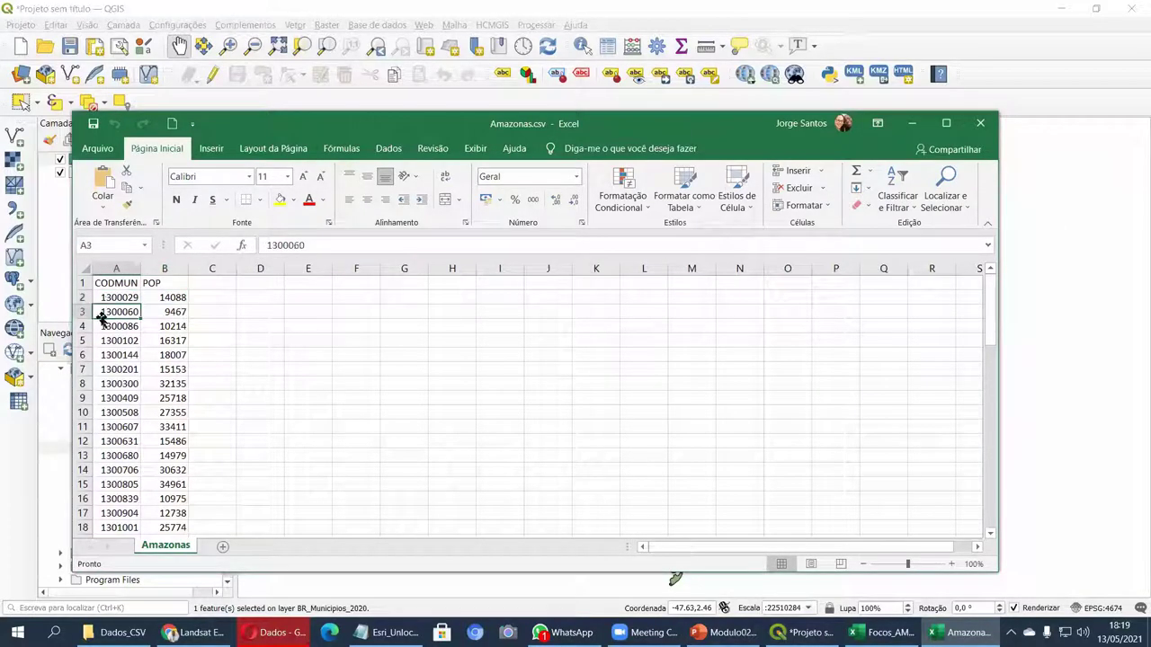
left_click(114, 299)
left_click(117, 330)
left_click(119, 311)
left_click(114, 298)
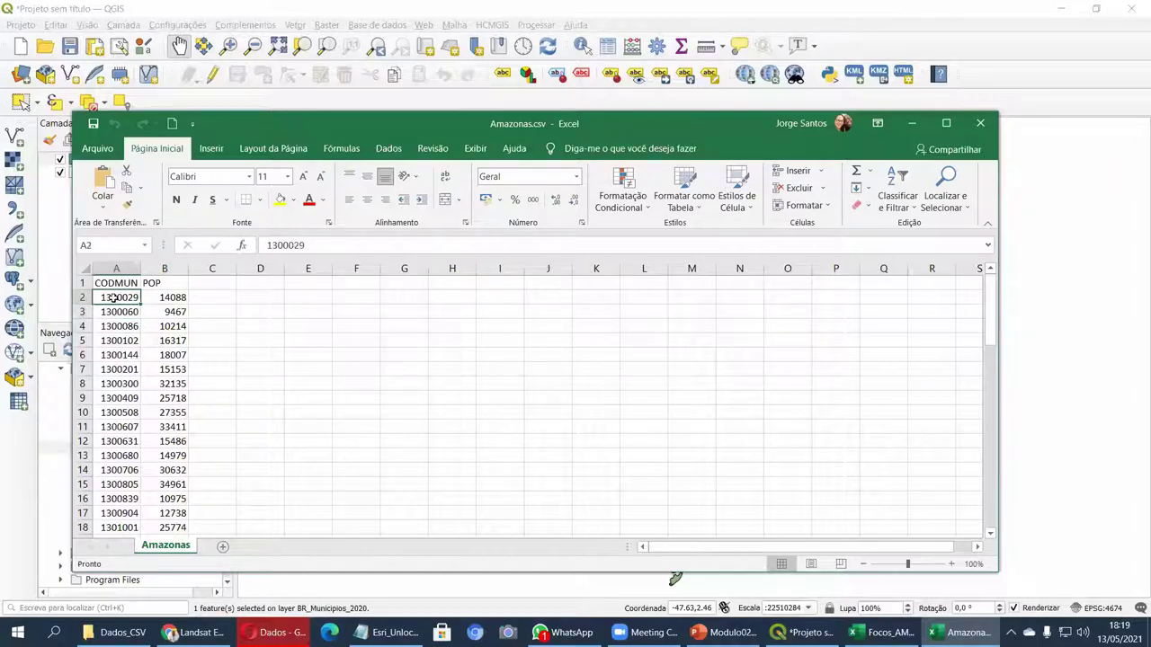
Step: Switch to Focos_AM_Leitura_2020_2021.xlsx and highlight its latitude and longitude columns
left_click(1082, 441)
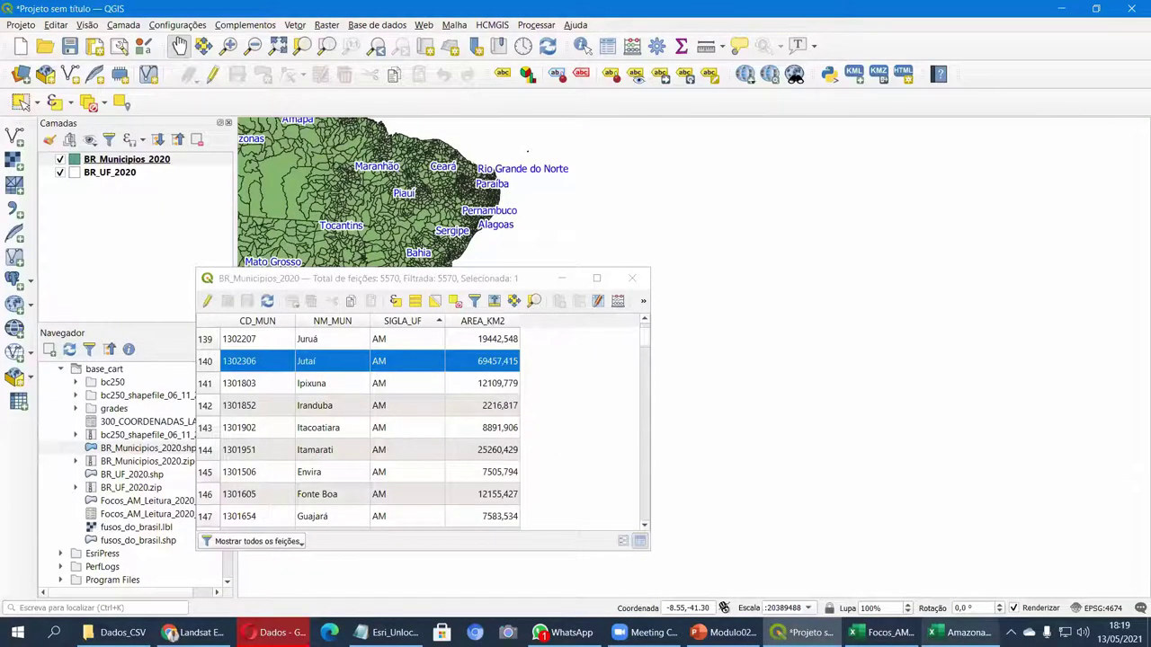
left_click(960, 632)
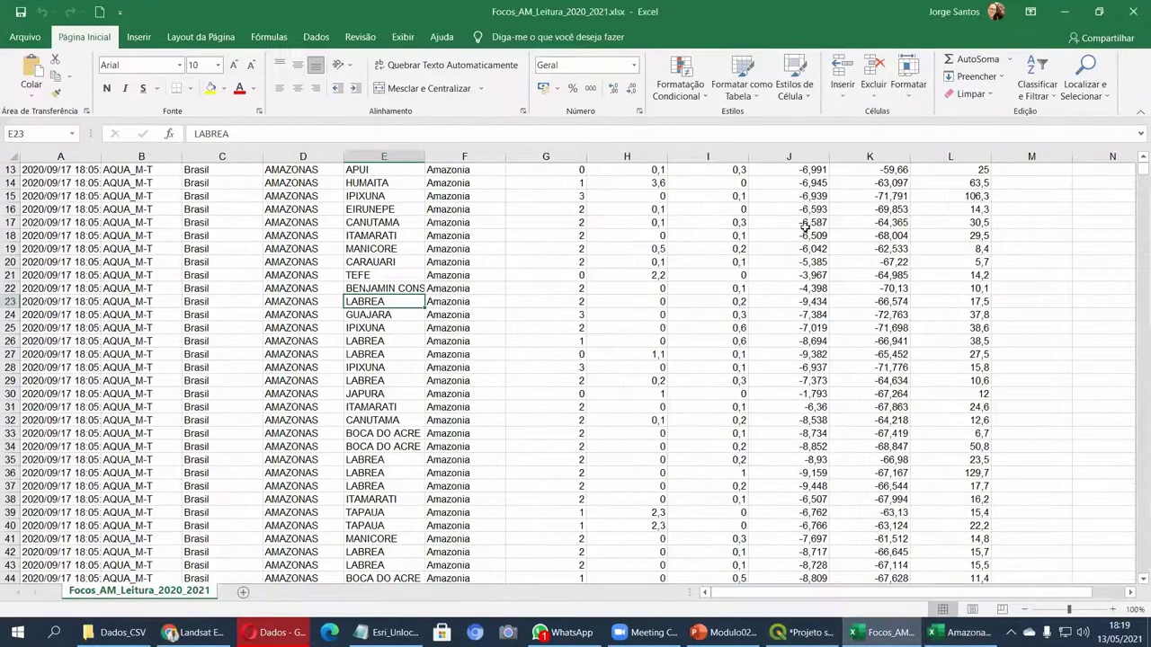
scroll(802, 223, "up", 4)
left_click_drag(812, 155, 960, 168)
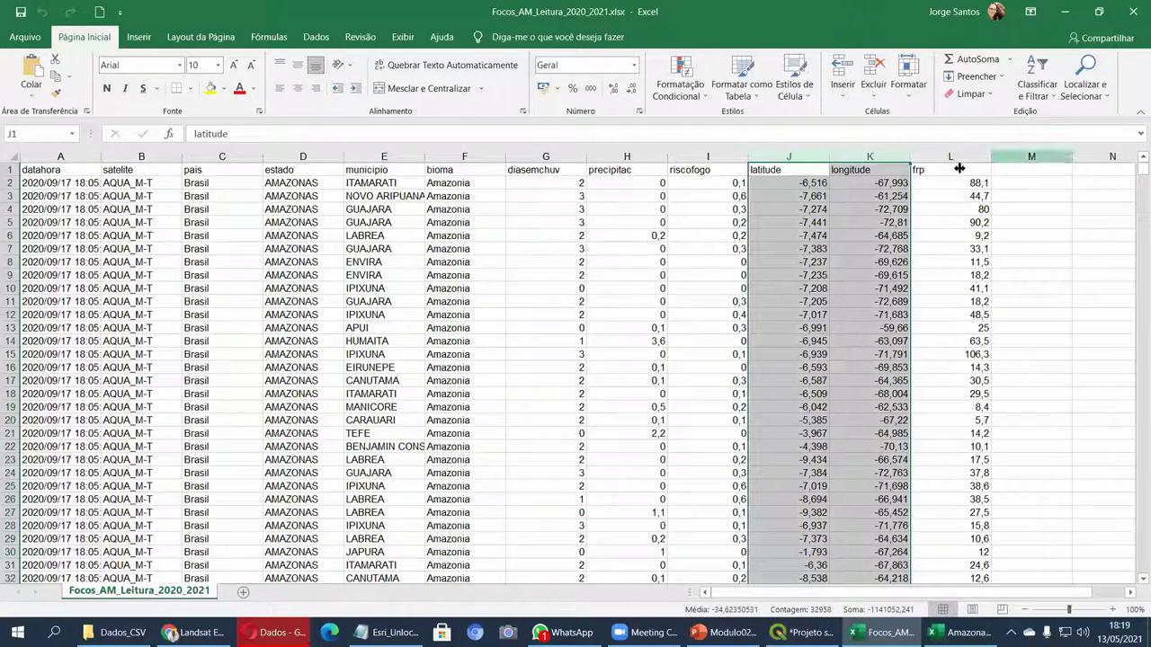
Step: Minimize the Amazonas.csv workbook and copy Amazonas.csv from the Dados_CSV folder into C:\Aula\04 in File Explorer
key("alt+Tab")
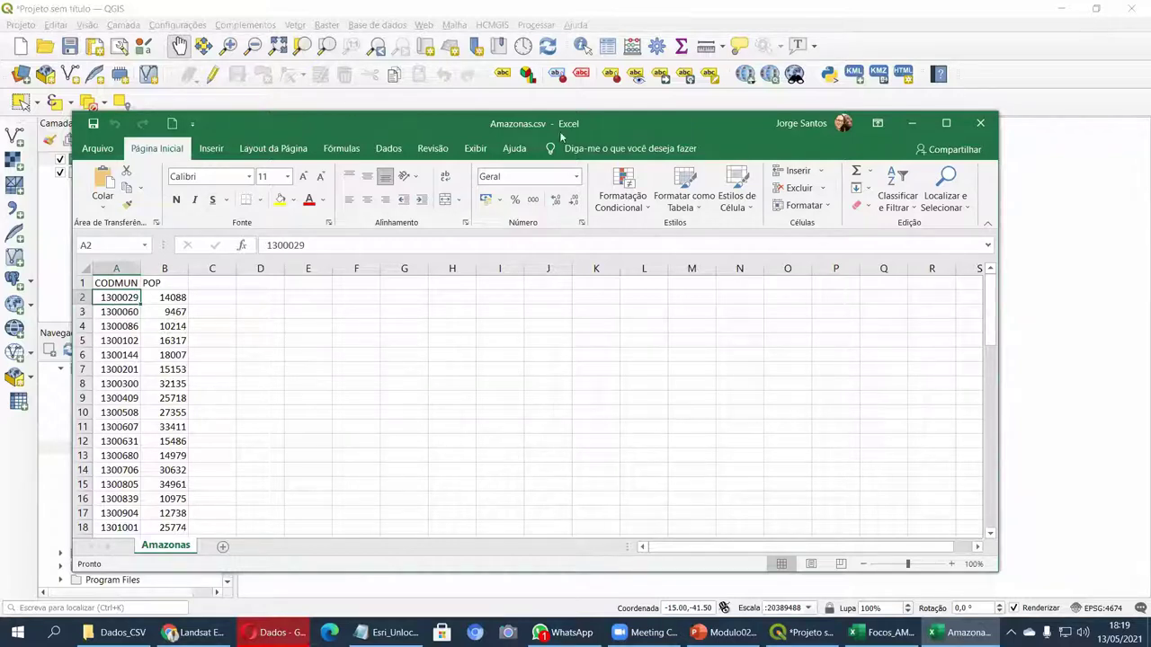
left_click(912, 123)
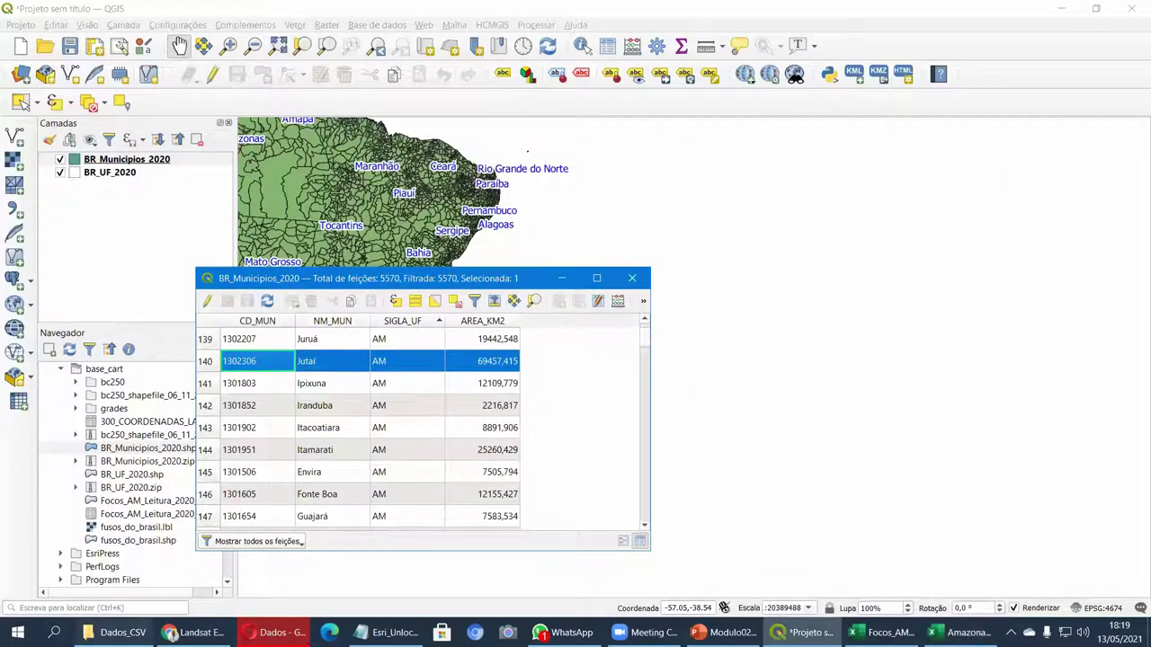
key("alt+Tab")
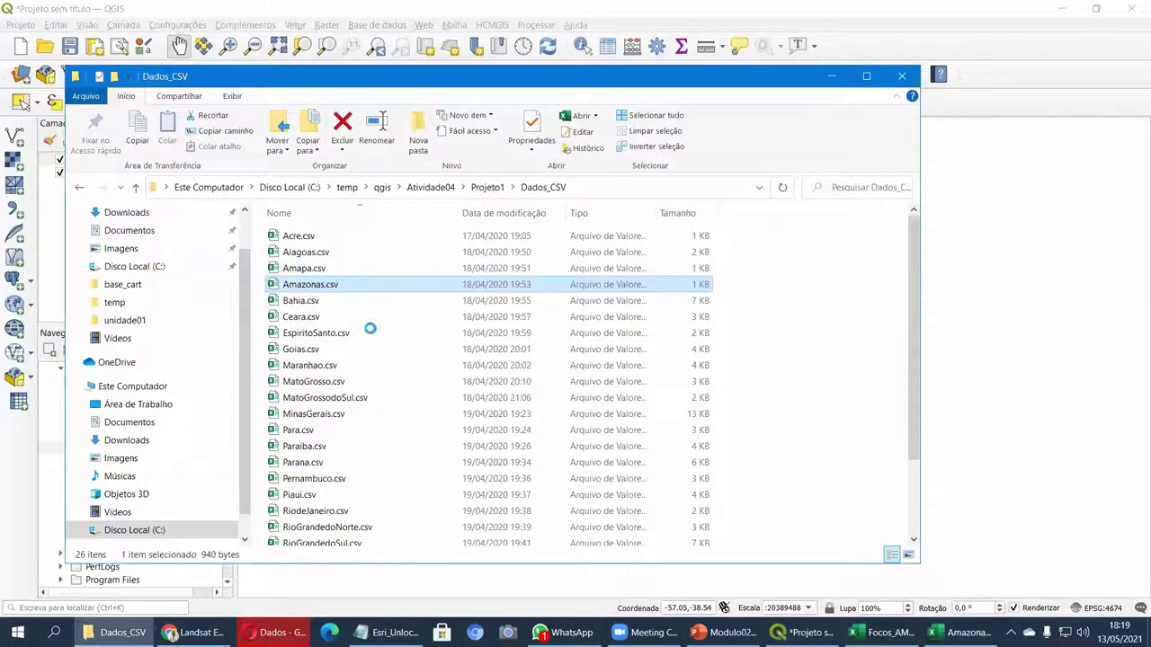
key("Menu")
left_click(167, 538)
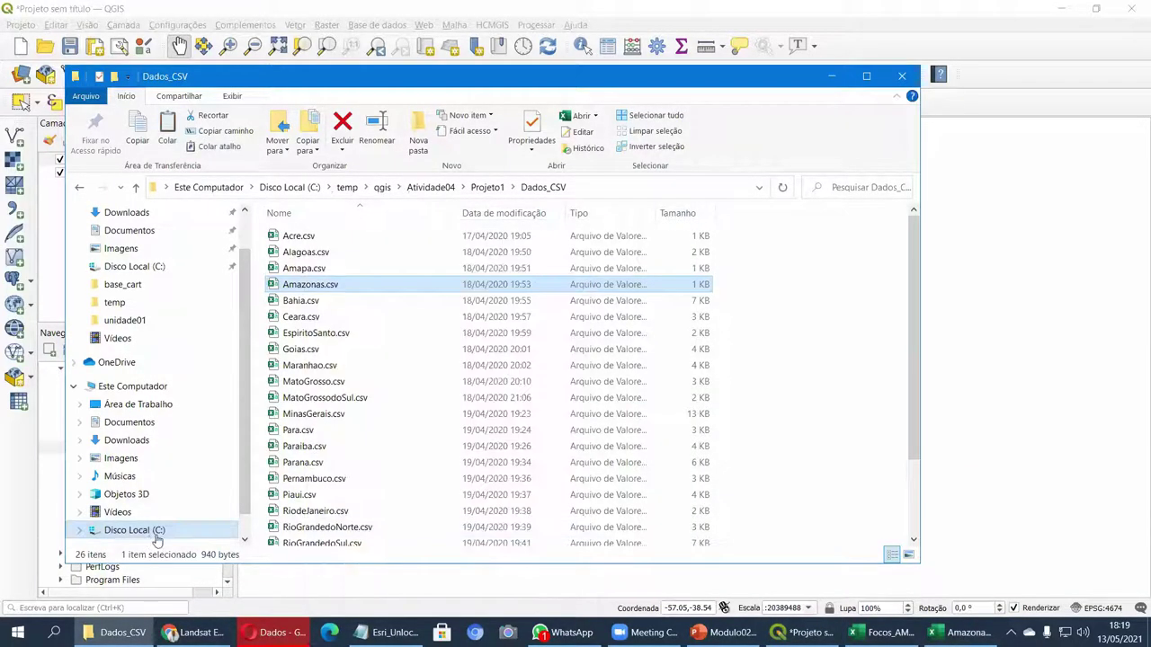
double_click(292, 330)
double_click(288, 236)
key("ctrl+v")
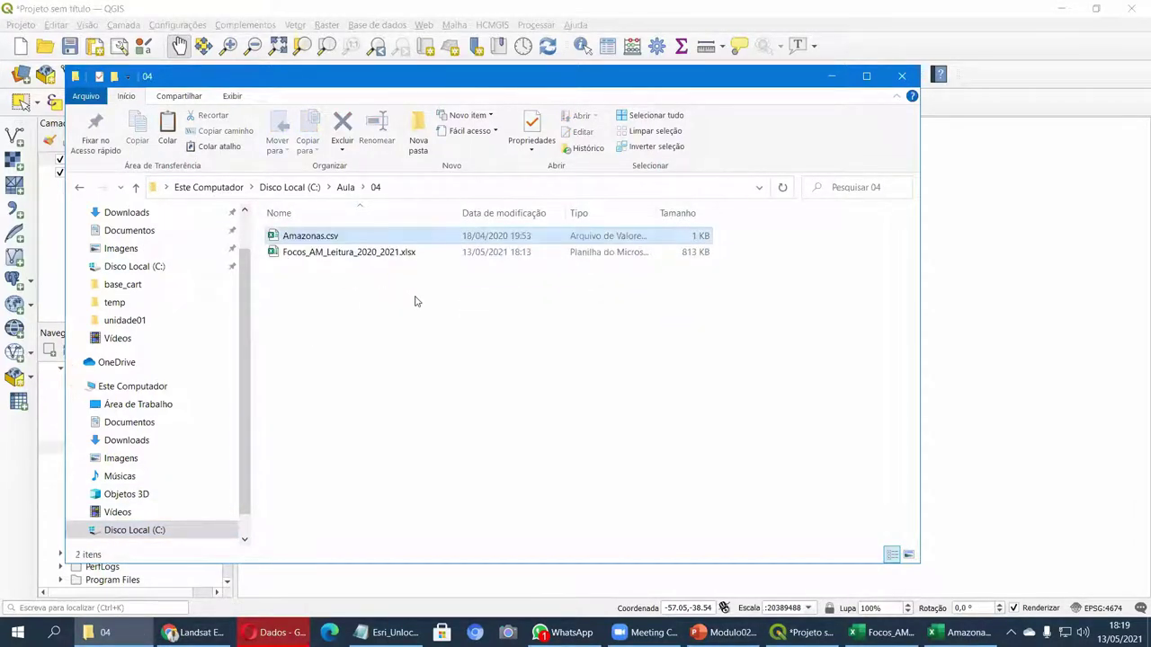
Step: Switch from File Explorer back to QGIS and reposition the floating BR_Municipios_2020 attribute table over the map
left_click(198, 7)
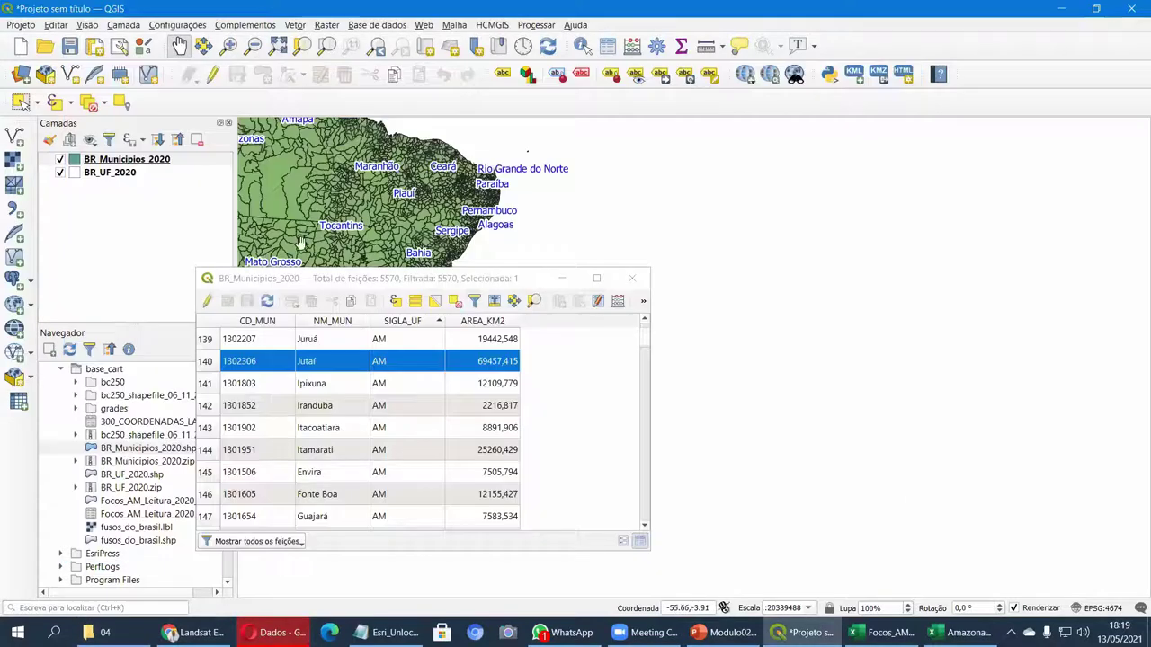
left_click(360, 286)
left_click_drag(364, 286, 473, 306)
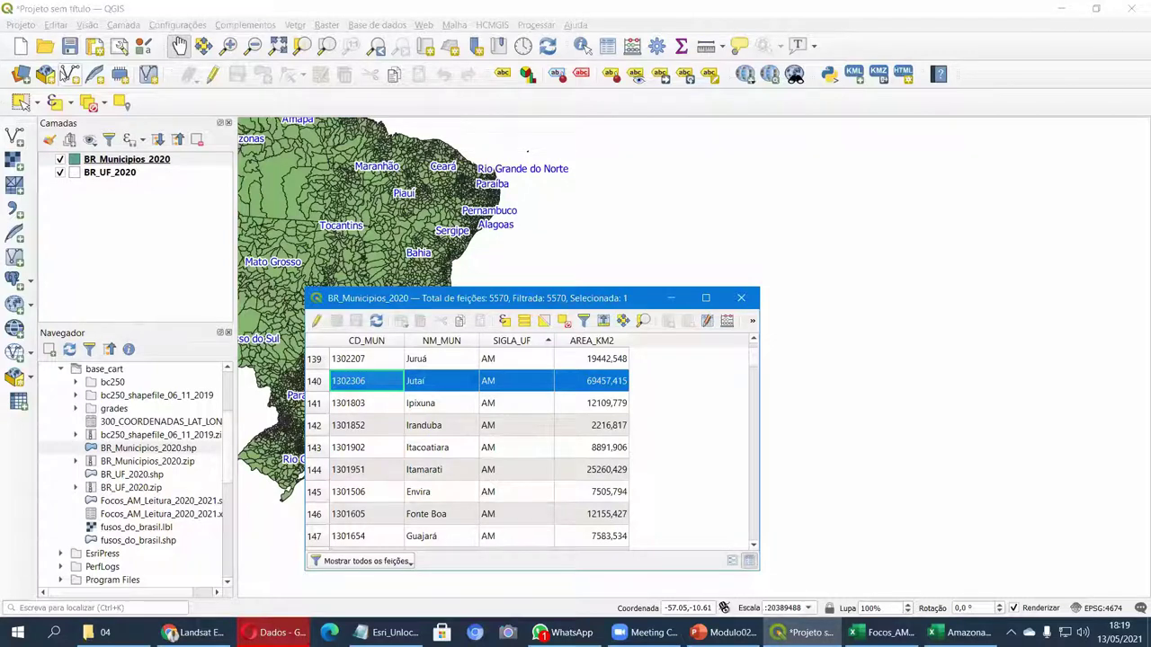
Step: Start adding a vector source in the Data Source Manager, browse to C:\Aula\04 and select Amazonas.csv
left_click(25, 79)
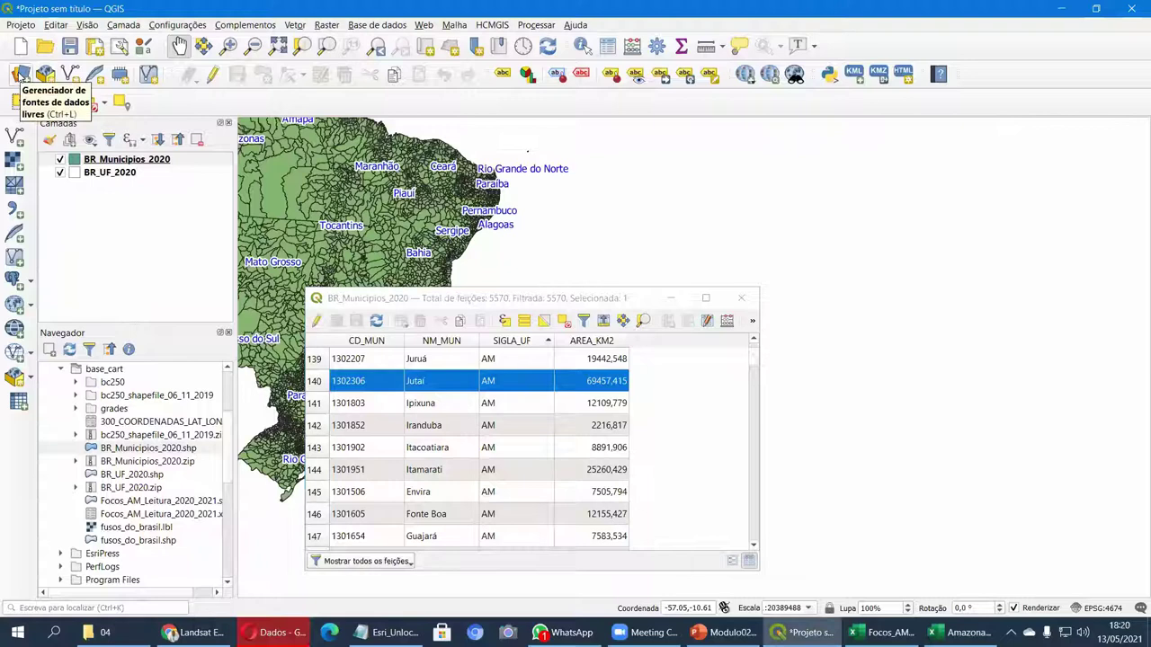
left_click(22, 77)
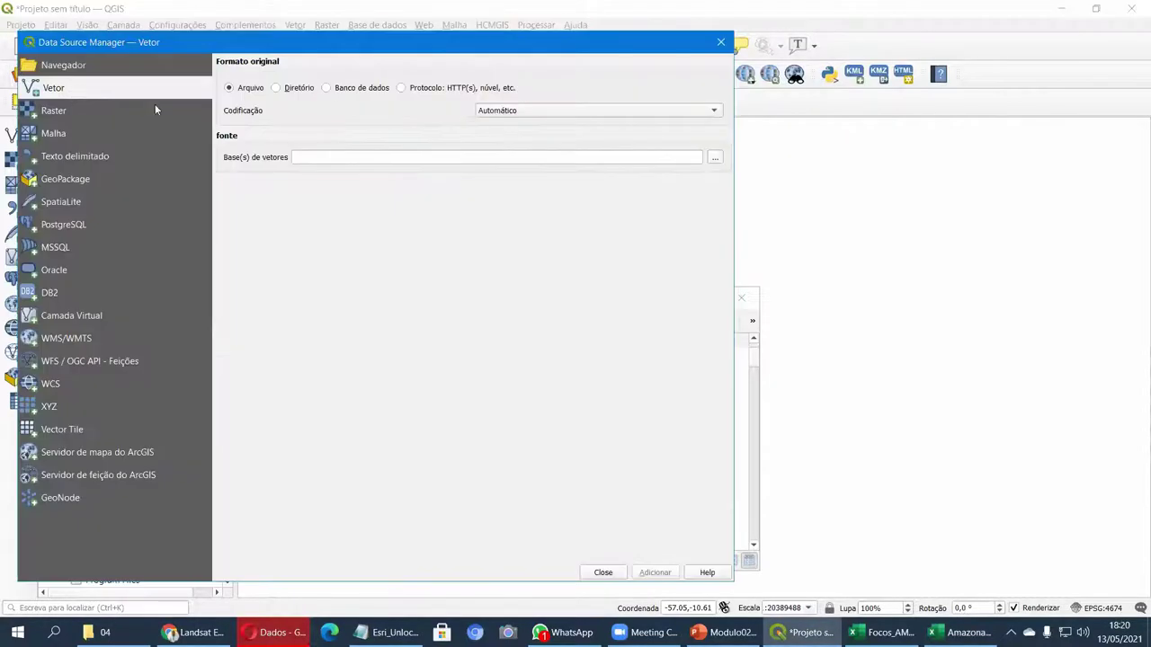
left_click(716, 161)
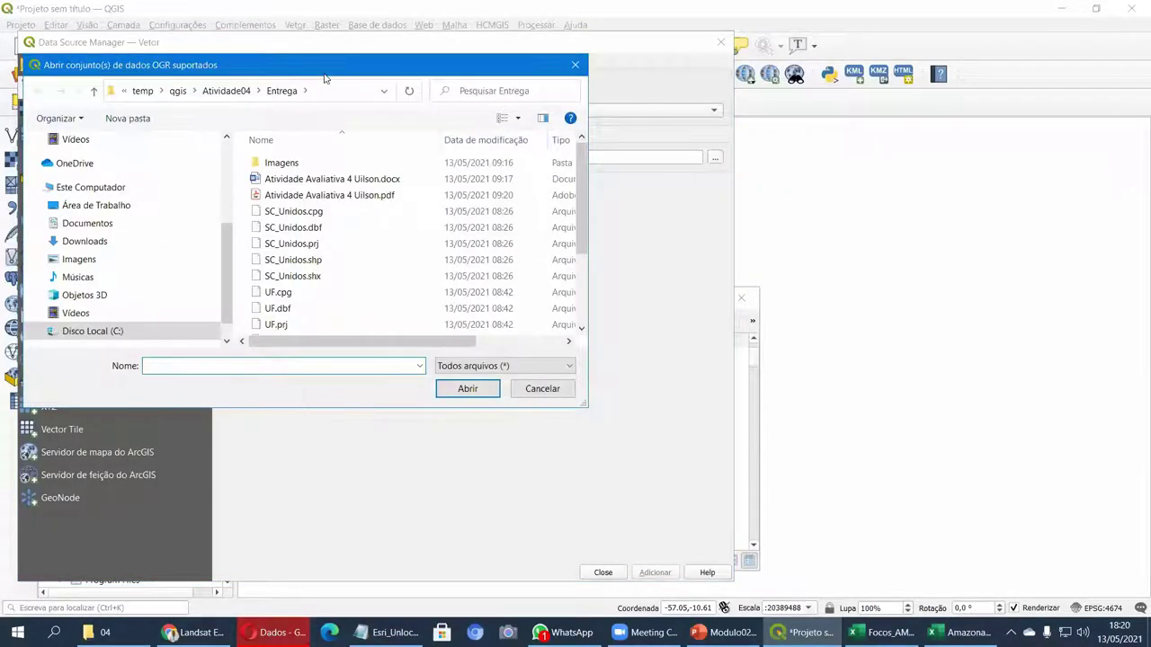
left_click_drag(325, 78, 518, 166)
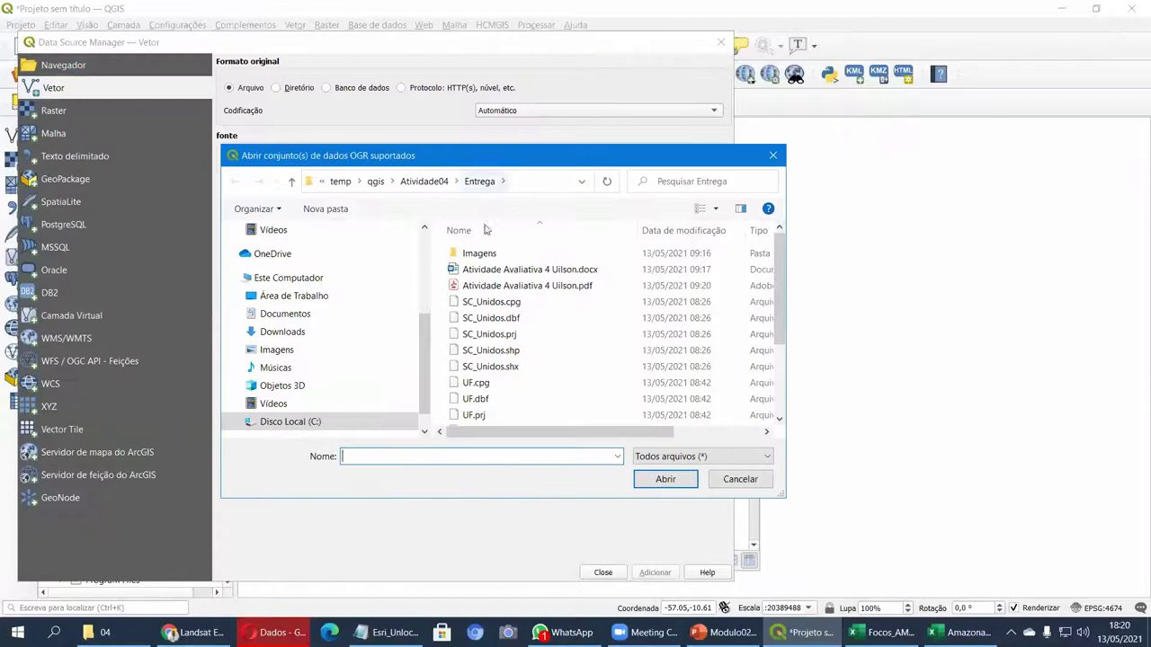
scroll(468, 333, "down", 1)
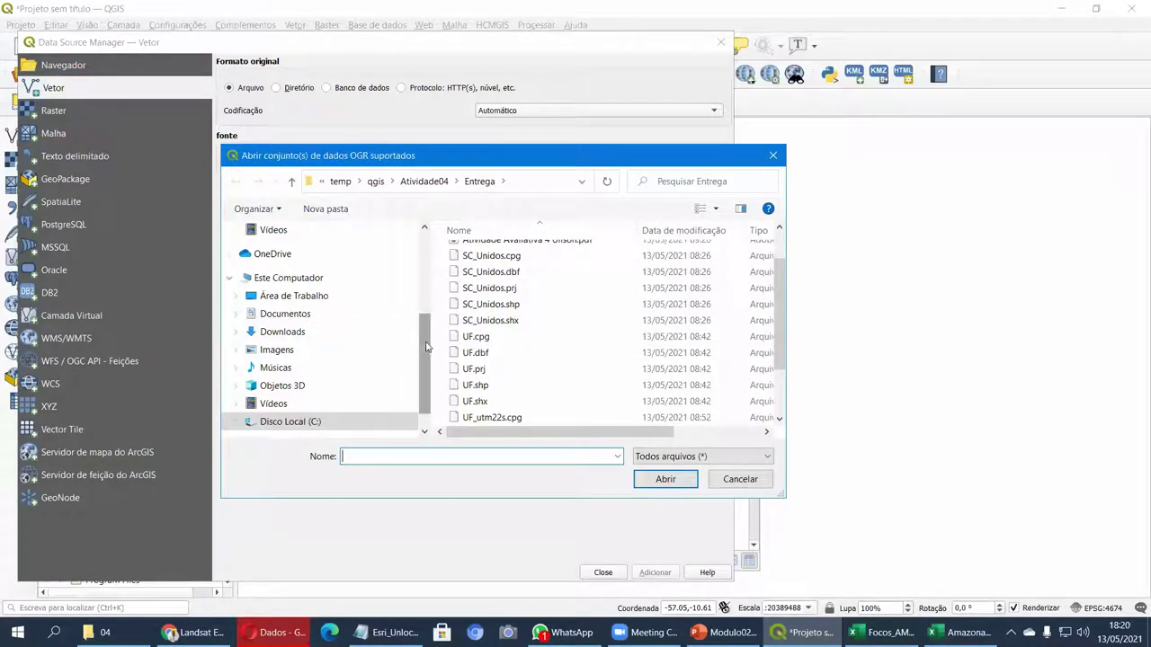
scroll(428, 351, "up", 3)
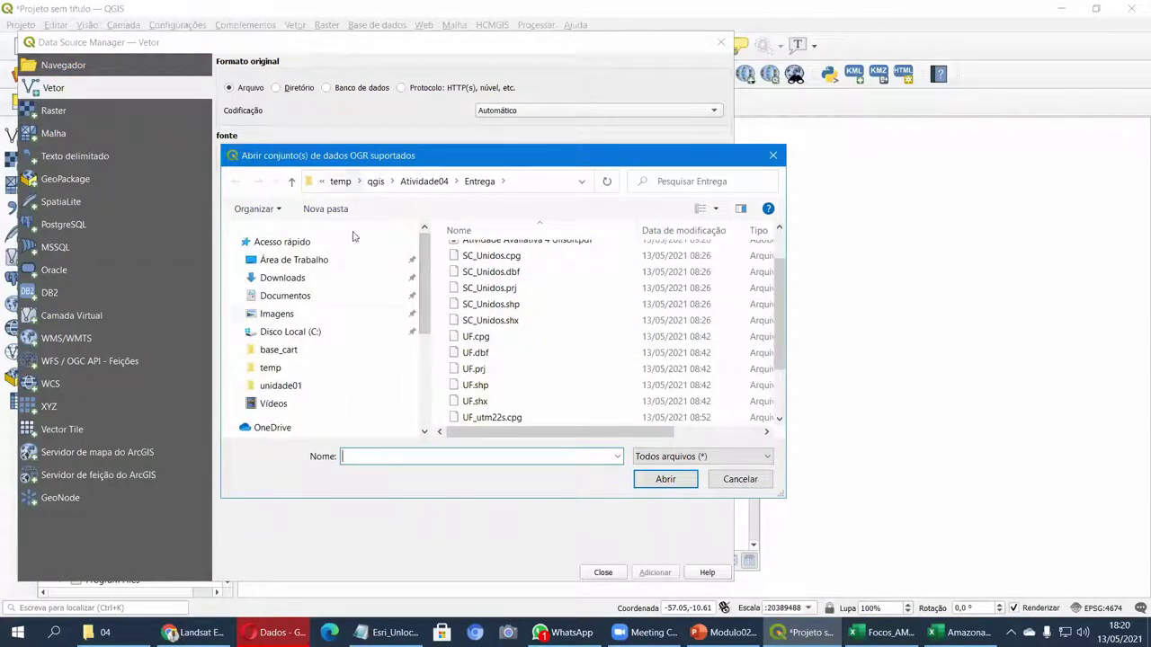
left_click(286, 331)
scroll(514, 334, "up", 2)
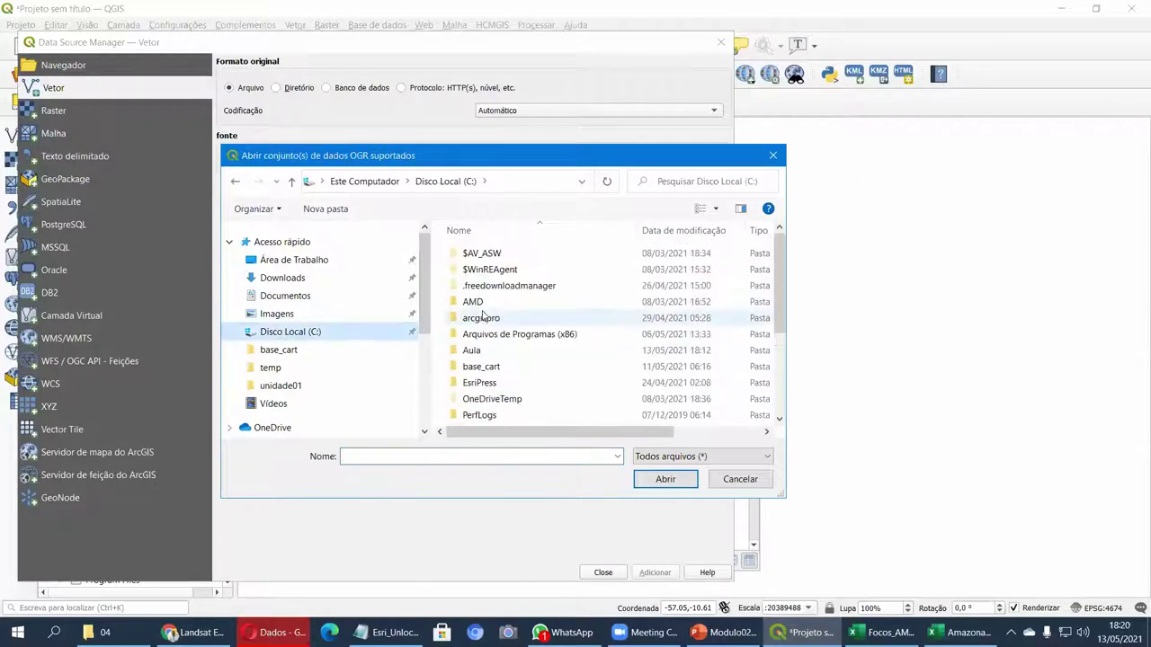
double_click(472, 351)
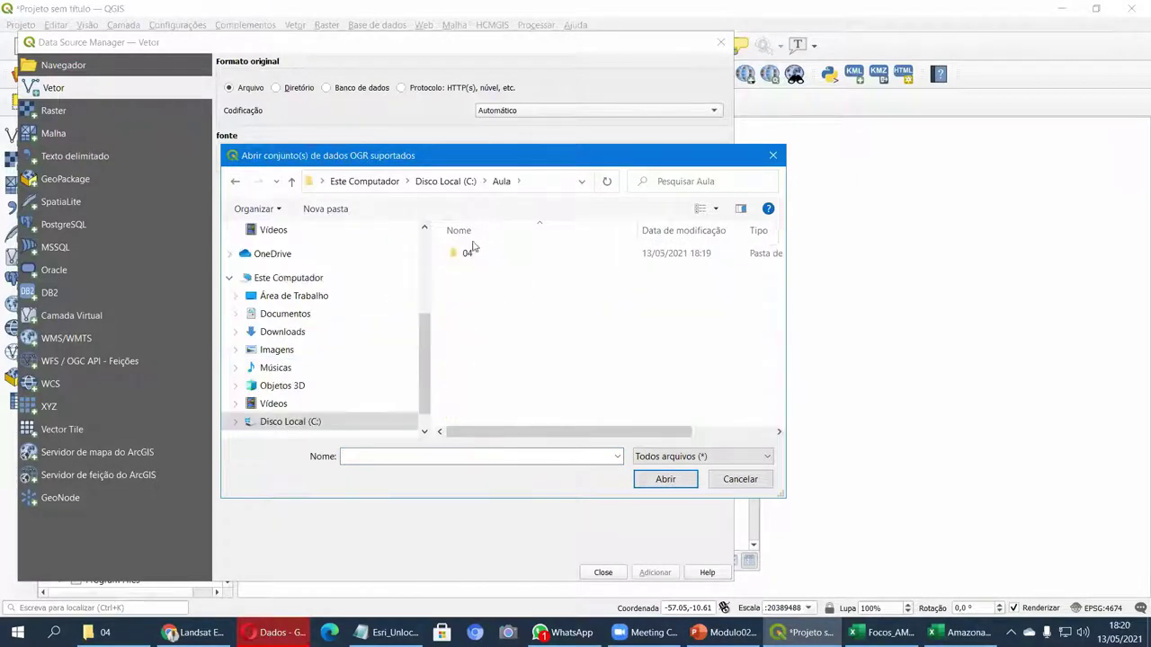
double_click(463, 254)
left_click(456, 257)
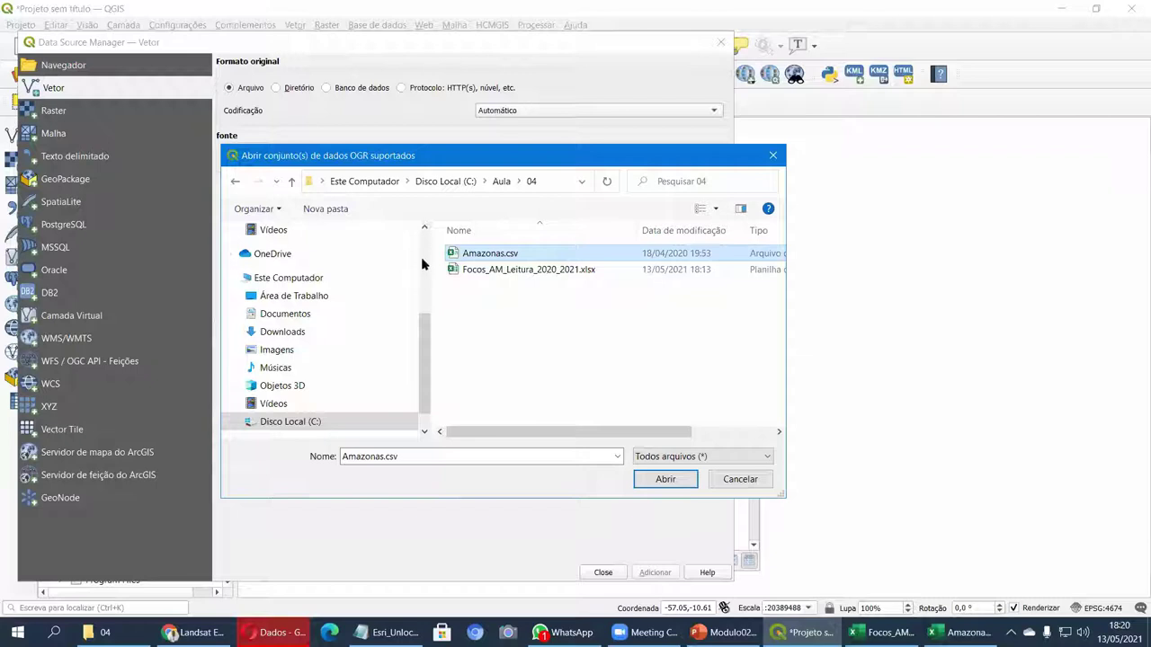
Step: Load C:\Aula\04\Amazonas.csv as the vector source, add it to the project with default options and close the Data Source Manager
left_click(730, 456)
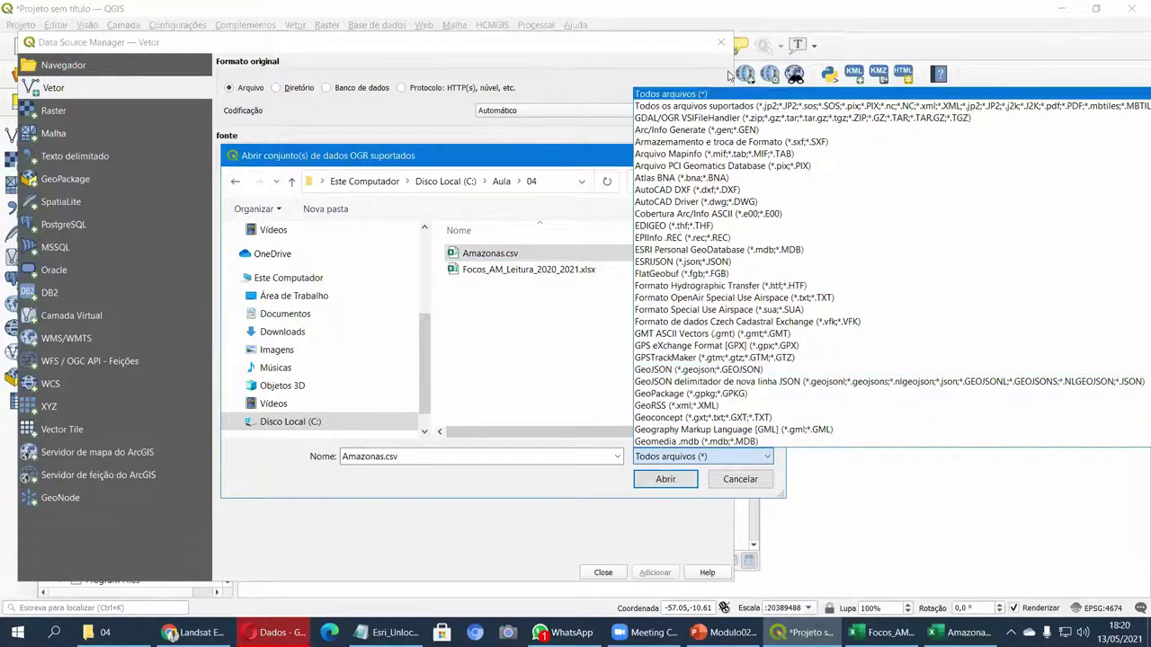
left_click(502, 321)
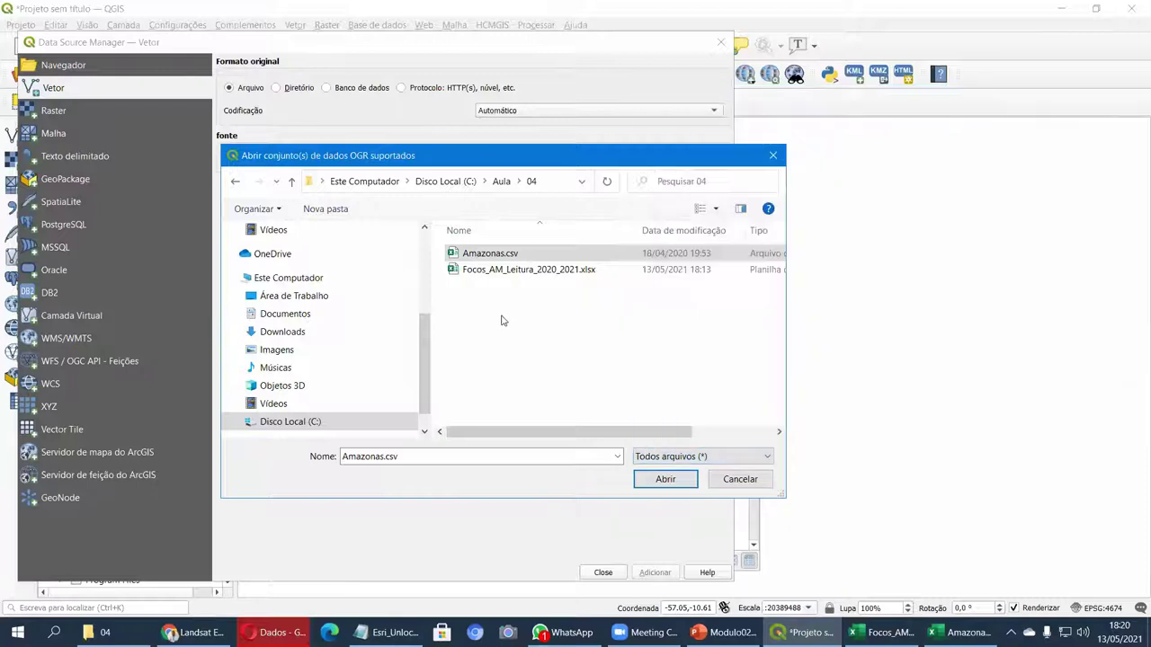
left_click(575, 271)
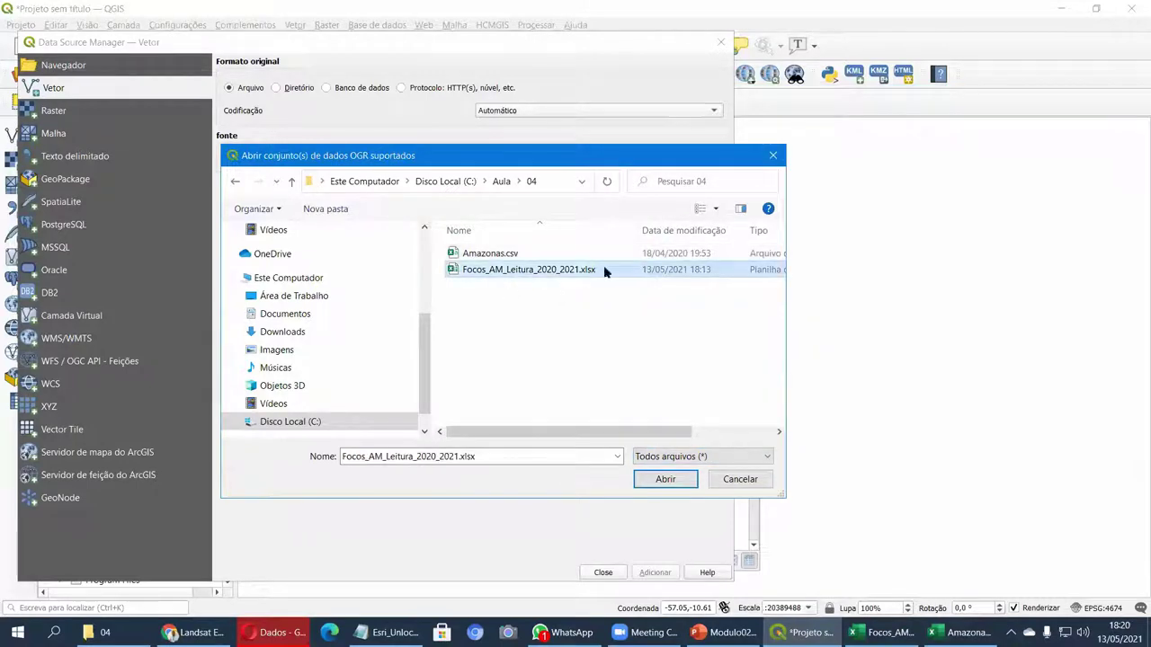
left_click(477, 253)
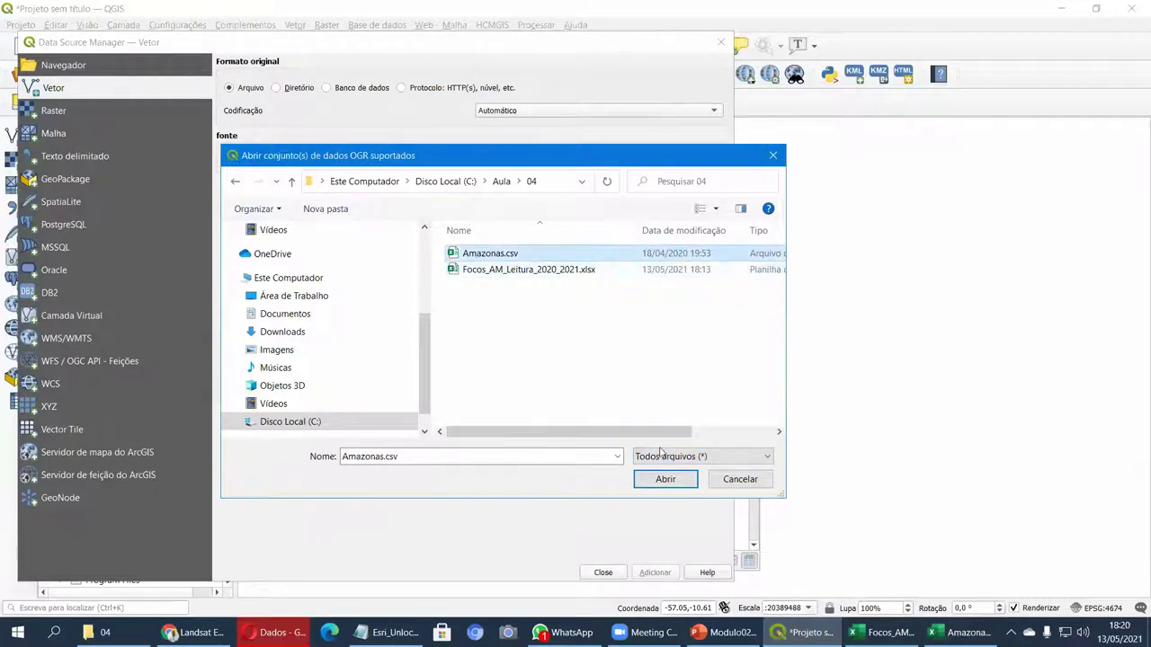
left_click(661, 480)
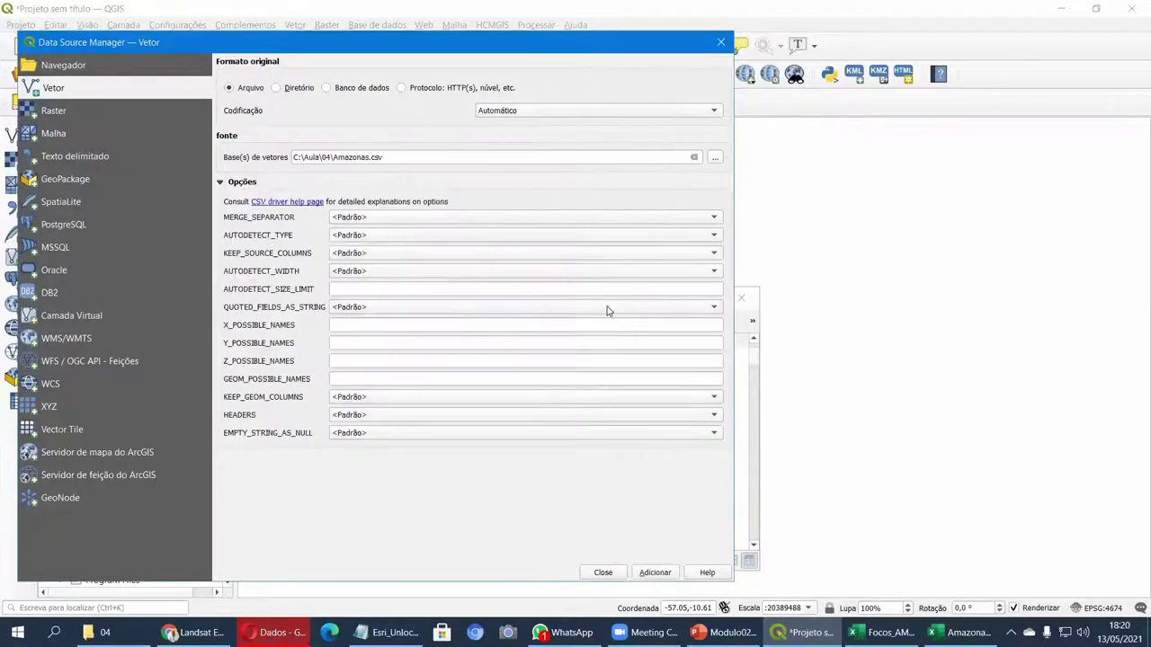
left_click(602, 572)
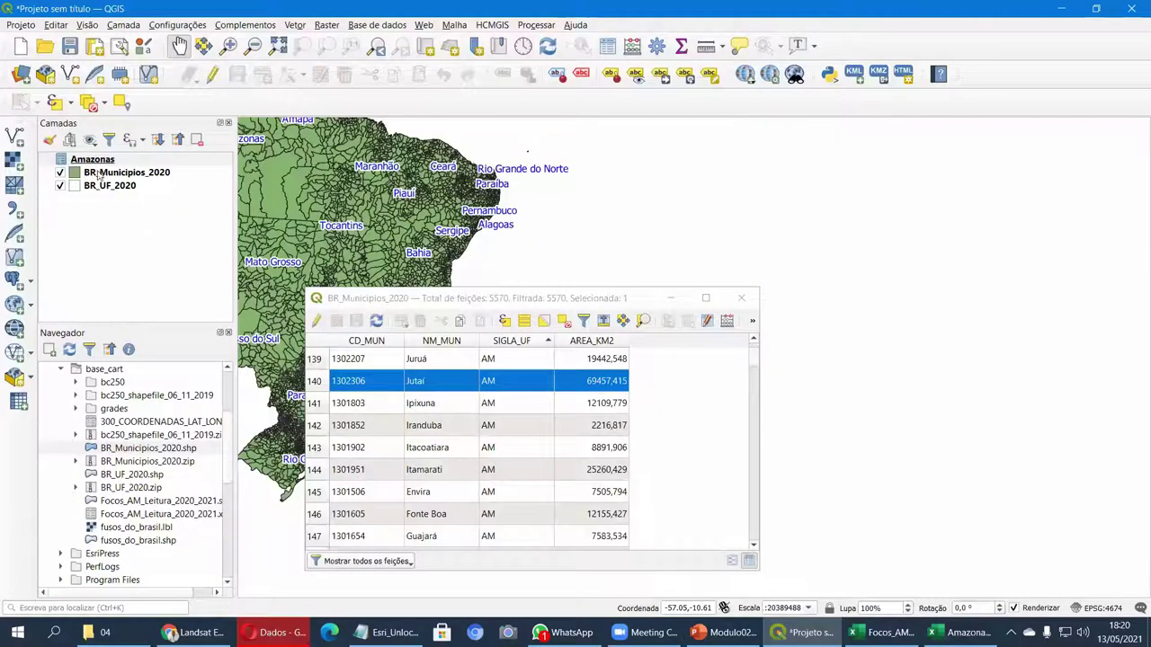
Step: Move the BR_Municipios_2020 attribute table clear of the map and deselect all selected features
left_click_drag(507, 298, 761, 257)
left_click(88, 104)
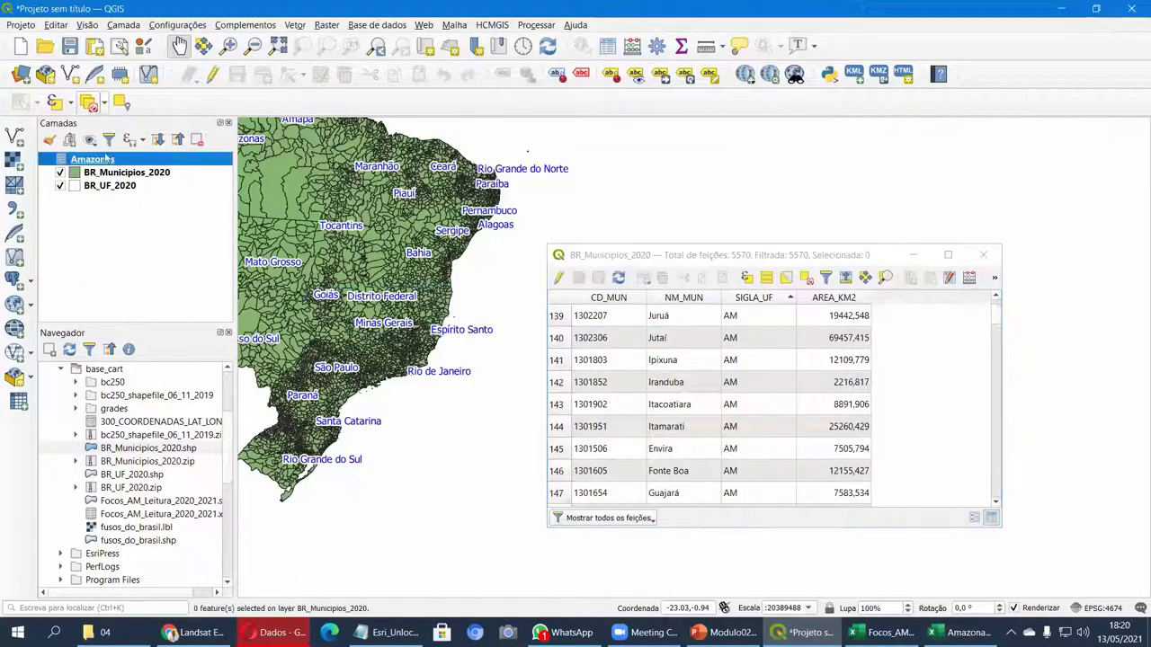
Step: Open the Amazonas layer's attribute table and undock it as a floating window beside the municipality table
right_click(117, 160)
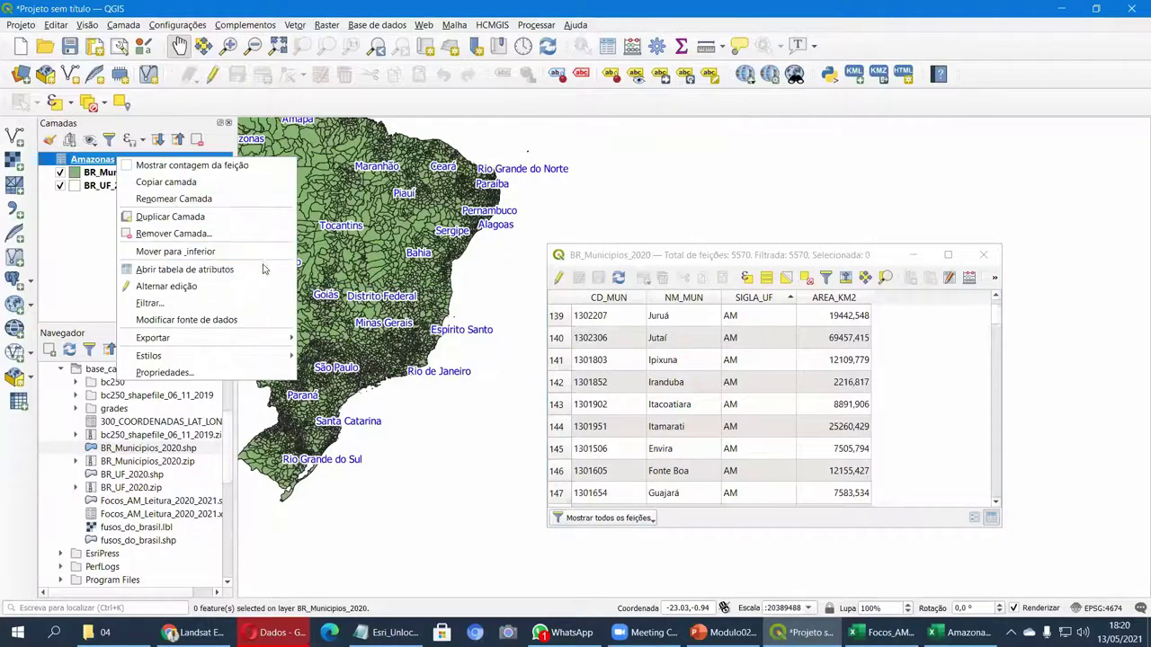
left_click(266, 269)
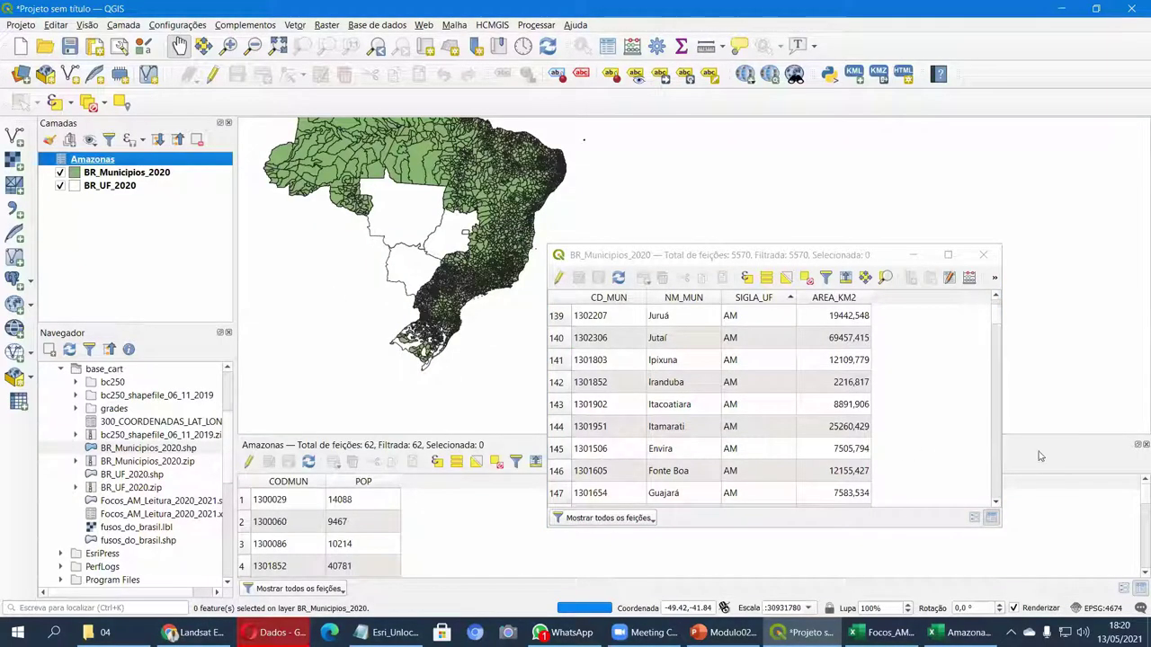
left_click_drag(449, 446, 387, 288)
left_click(618, 310)
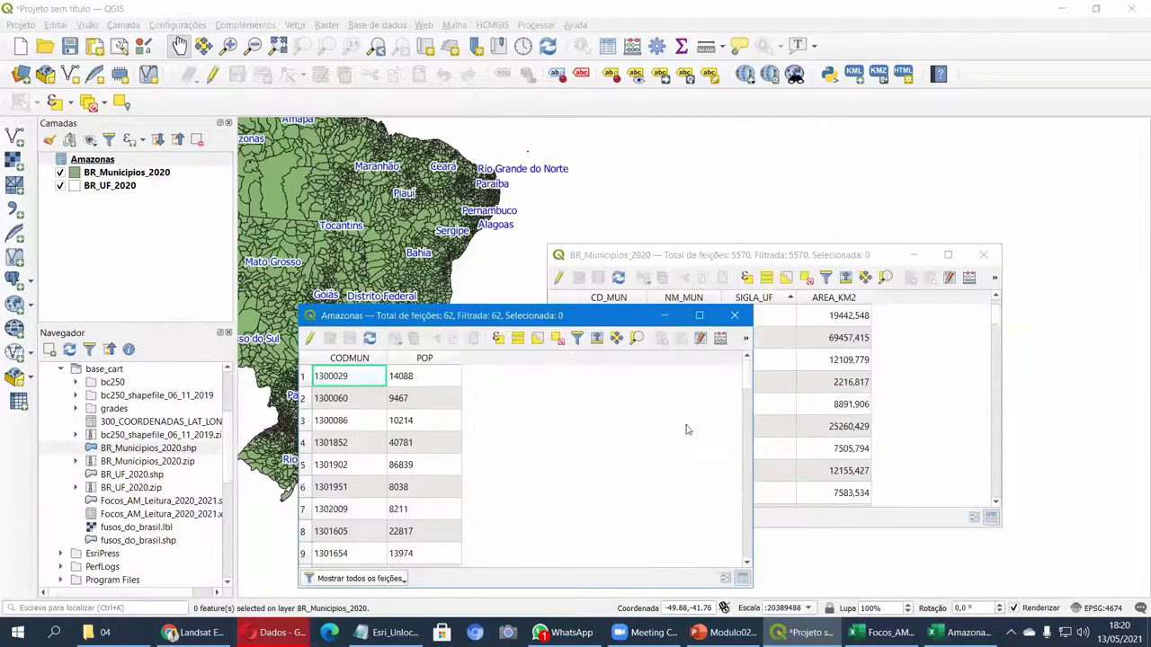